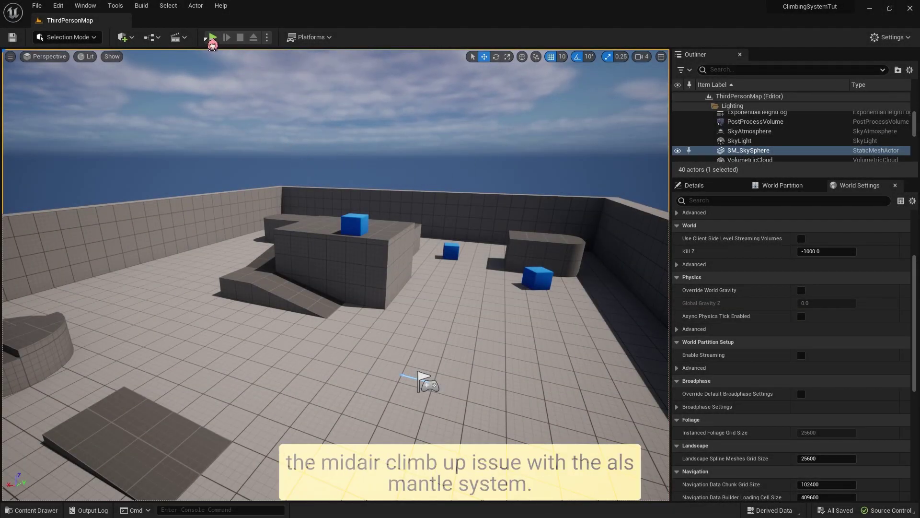
Step: Play-test the level so the character hangs on and climbs the wall, then stop and open the Content Drawer
click(212, 39)
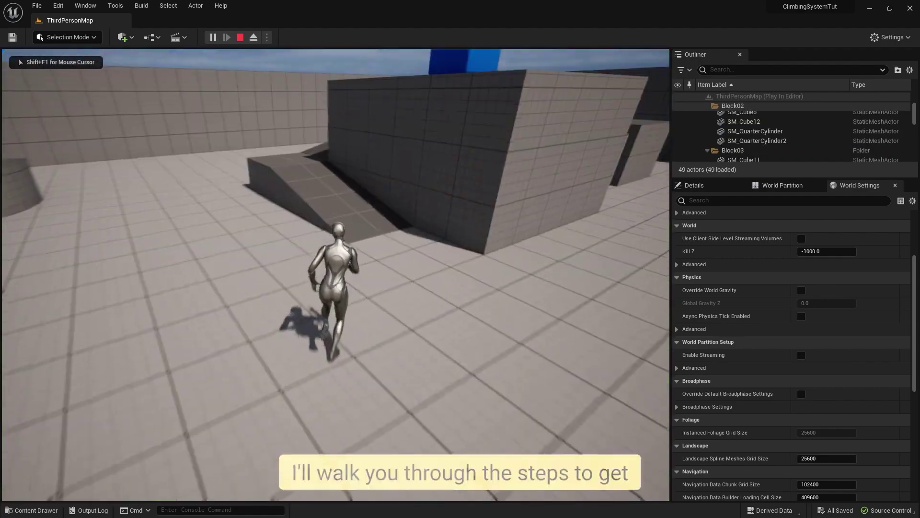
key(w)
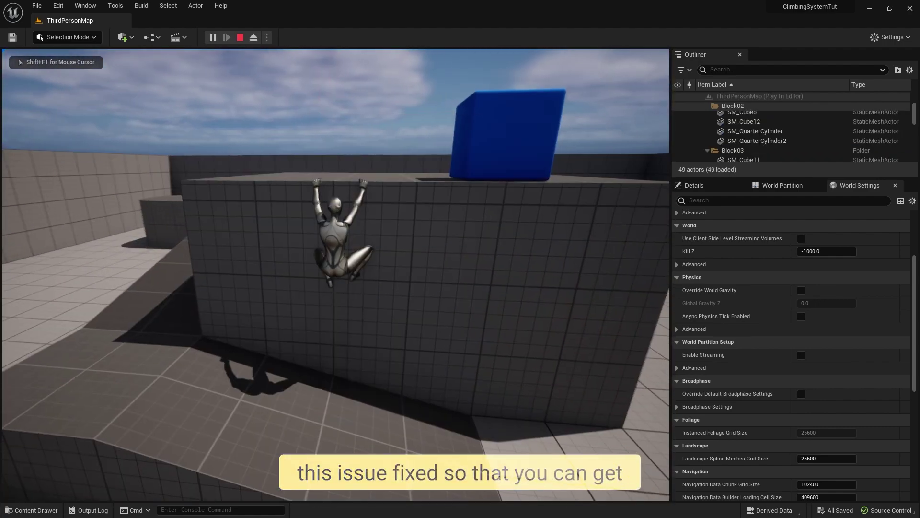
key(w)
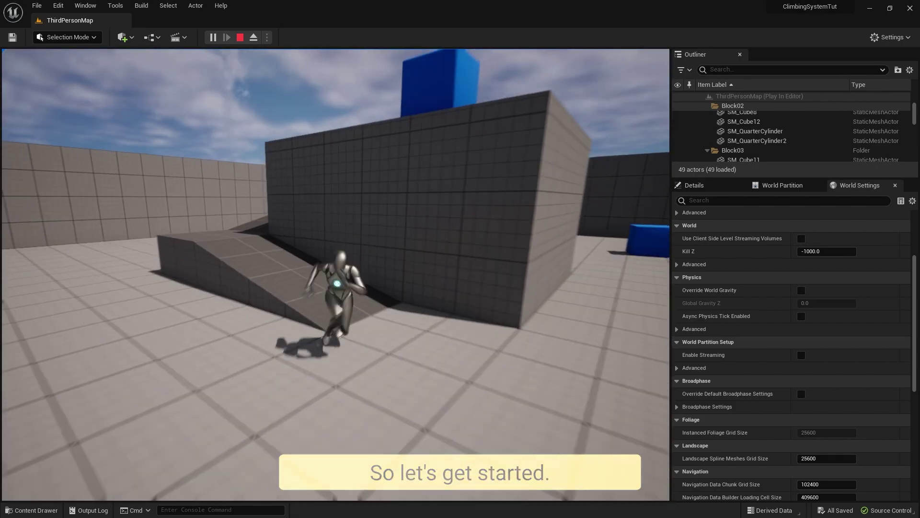
key(shift+F1)
key(Escape)
key(ctrl+space)
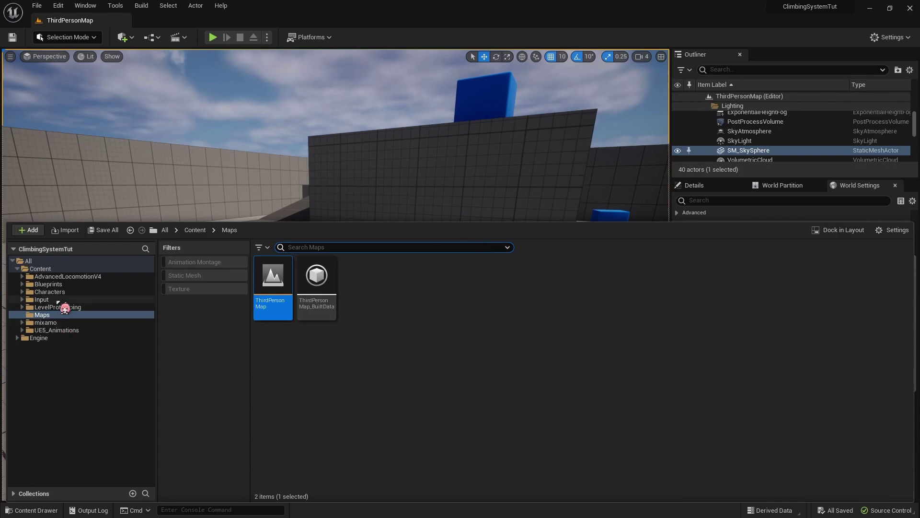
Step: Expand UE5_Animations, open its Climbing folder and select the ALS_N_Mantle_2m animation
click(48, 285)
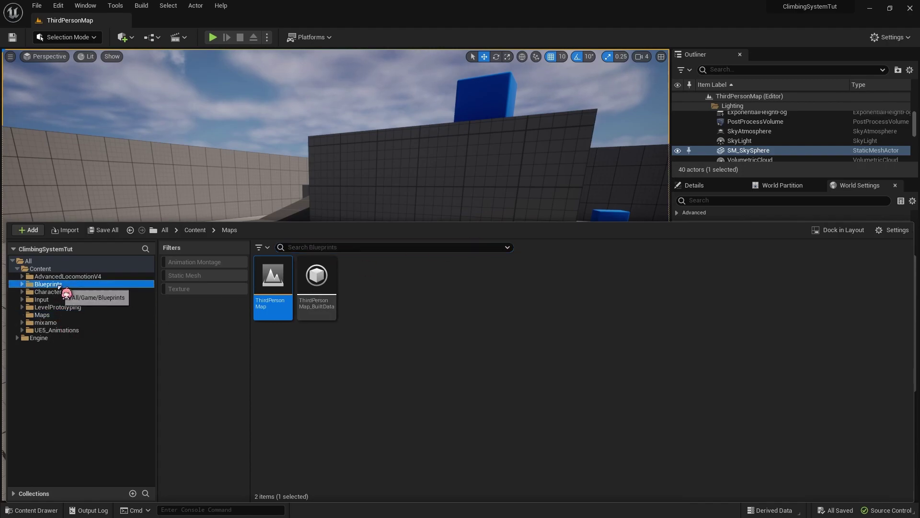
click(72, 330)
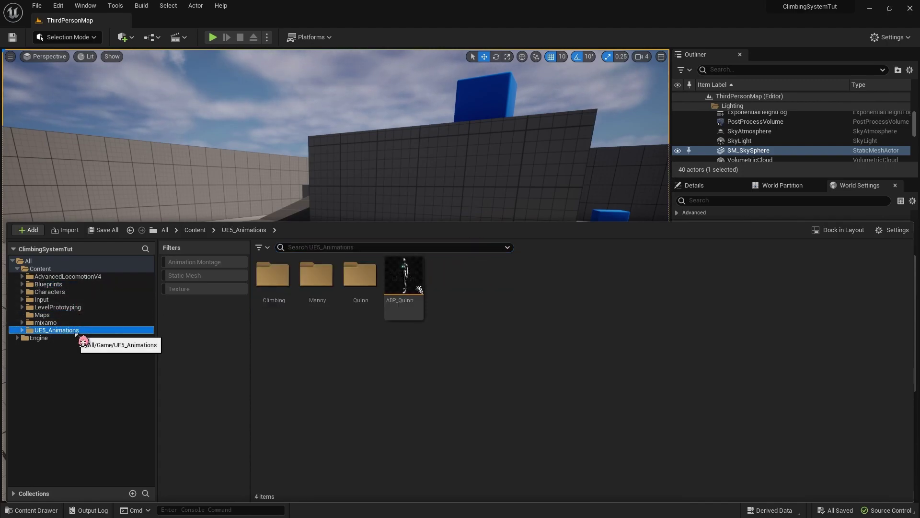
double_click(272, 283)
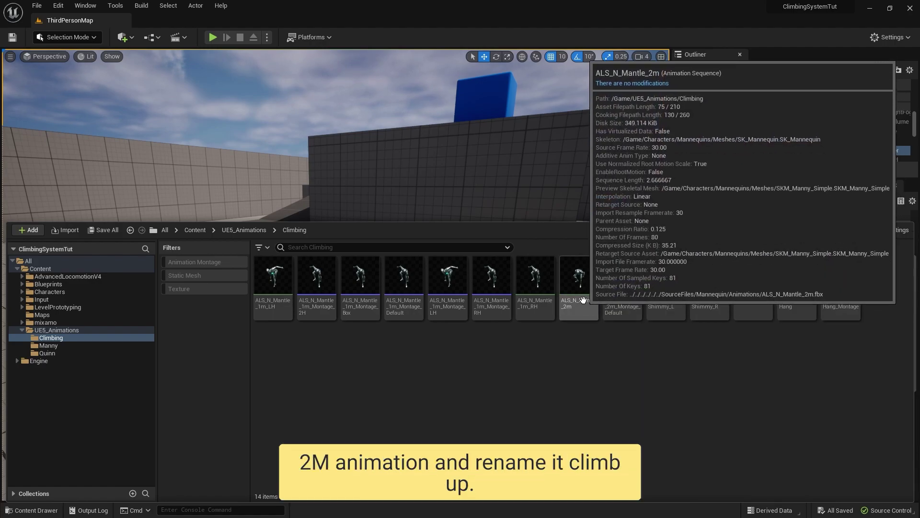
click(583, 300)
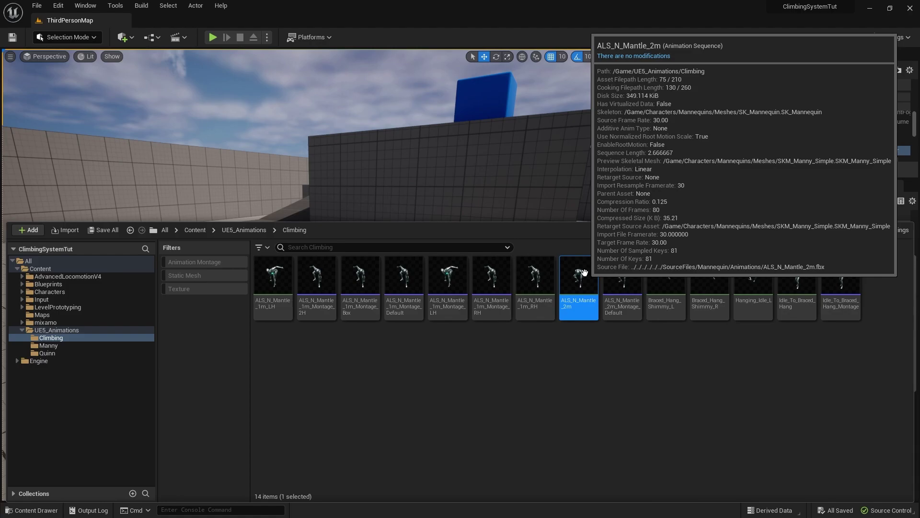
Step: Duplicate ALS_N_Mantle_2m and name the copy ALS_N_Mantle_2m_Backup
key(ctrl+d)
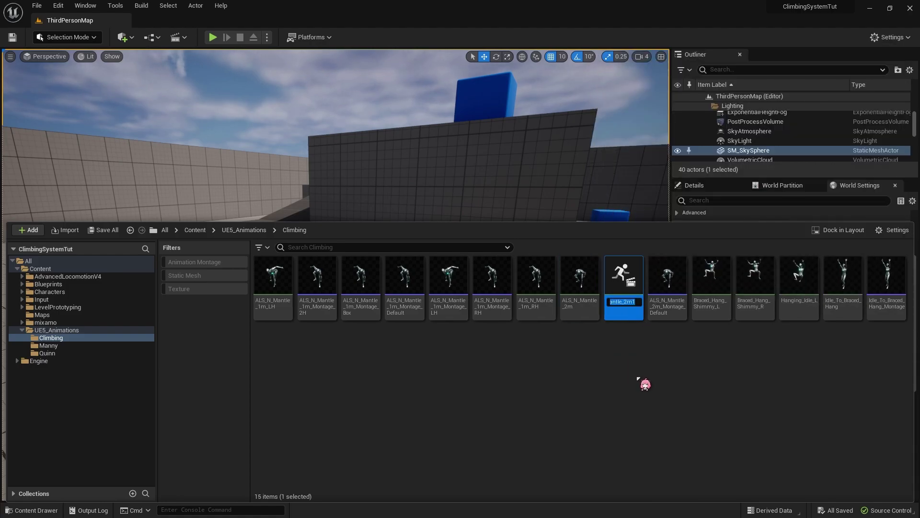
key(End)
key(BackSpace)
text(_)
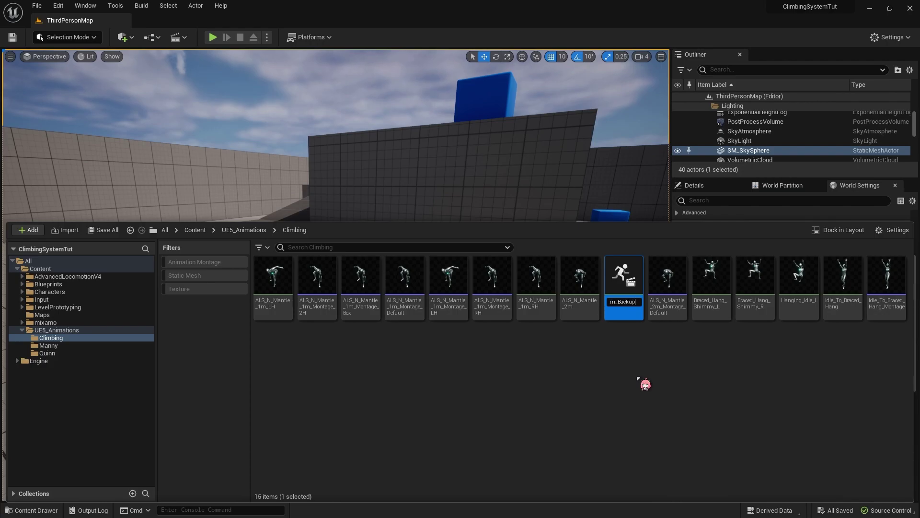
key(Return)
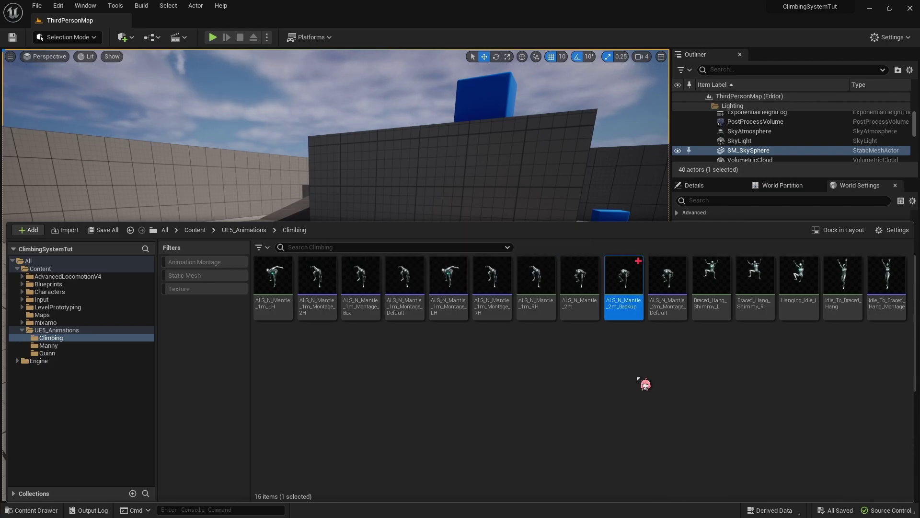
click(638, 378)
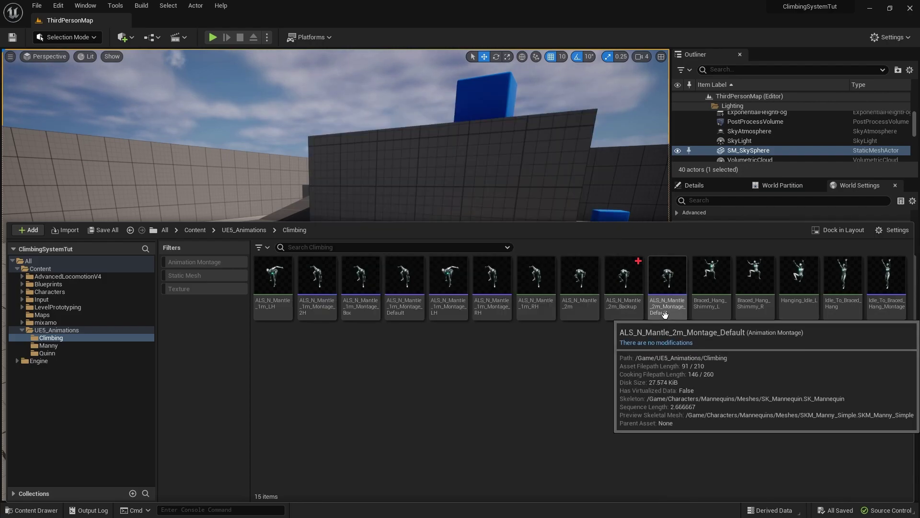
Step: Rename the ALS_N_Mantle_2m_Backup copy to ClimbUp
click(633, 304)
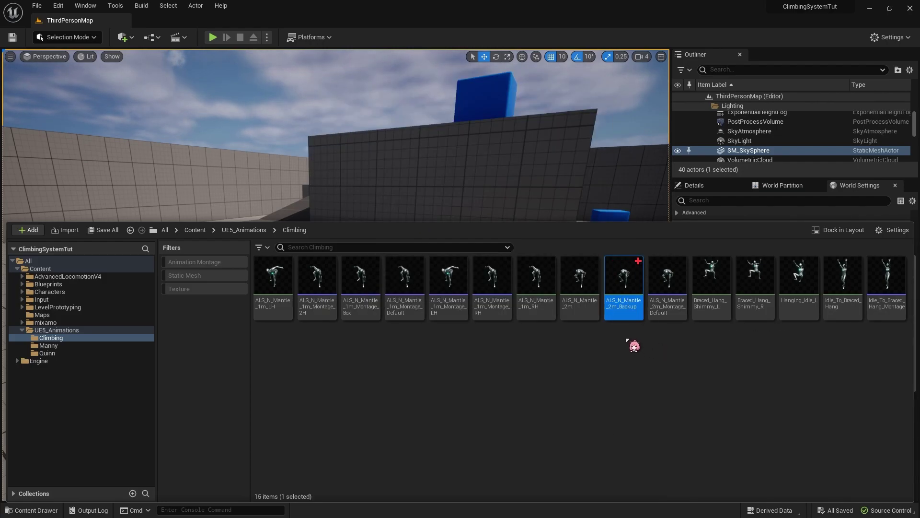
key(Left)
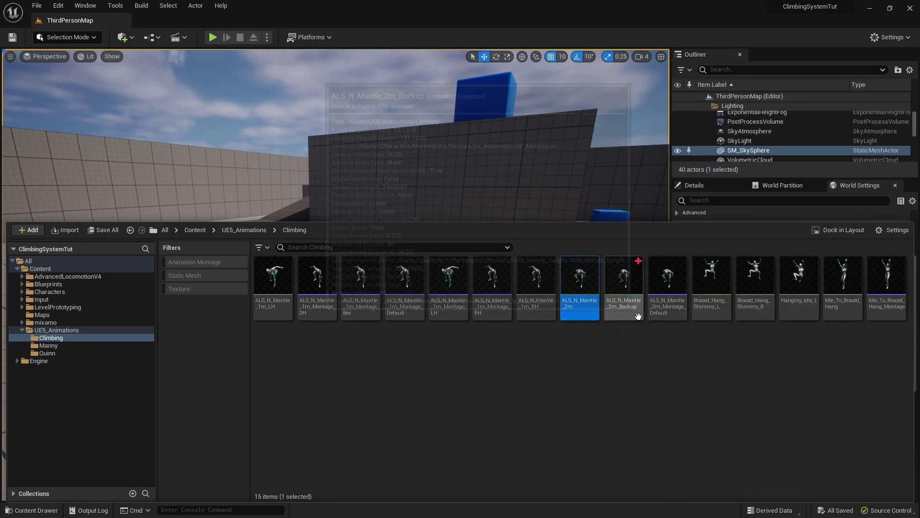
key(Right)
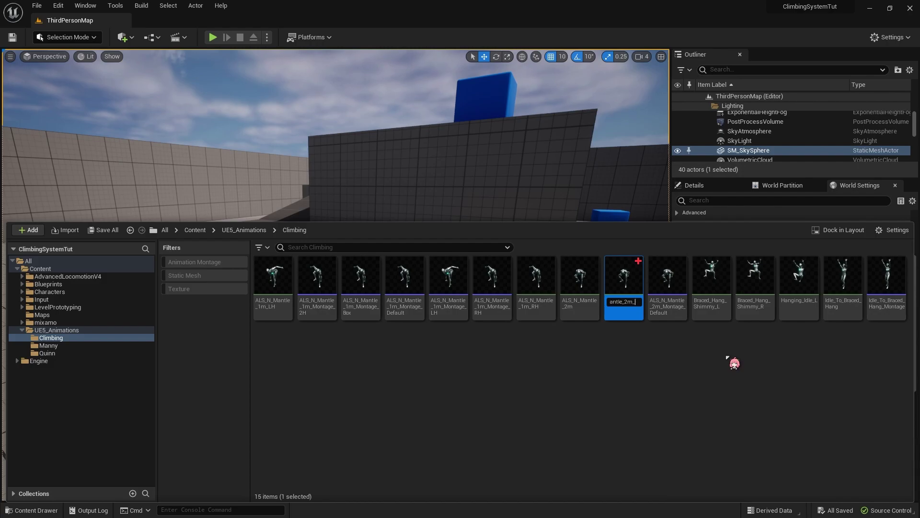
key(BackSpace)
key(BackSpace)
key(BackSpace)
key(BackSpace)
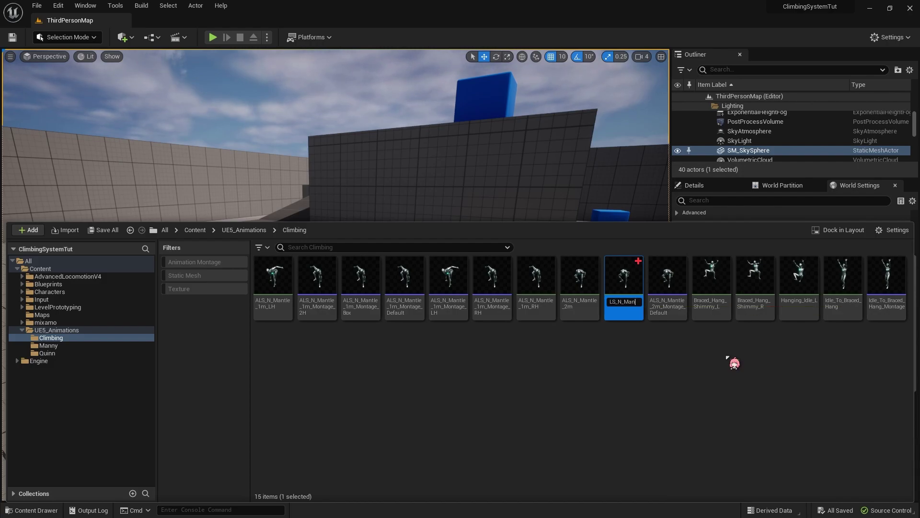
key(BackSpace)
key(BackSpace)
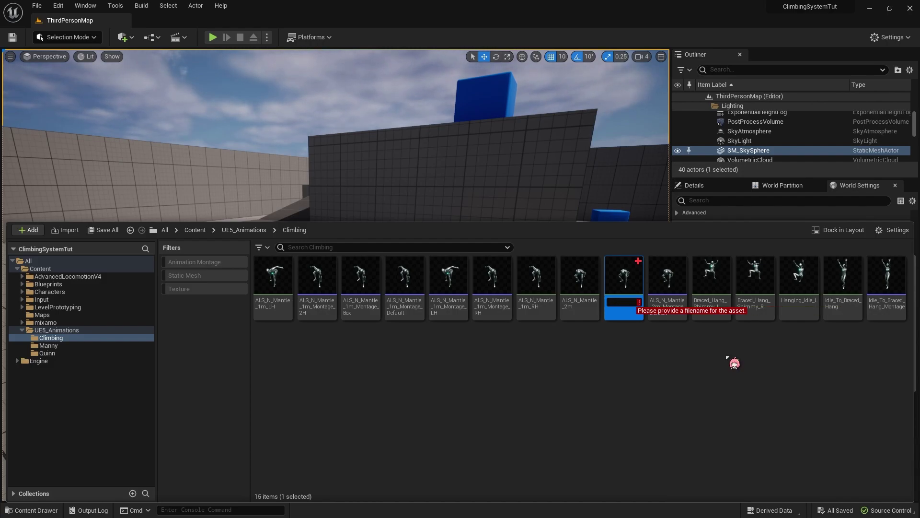
text(ClimbUp)
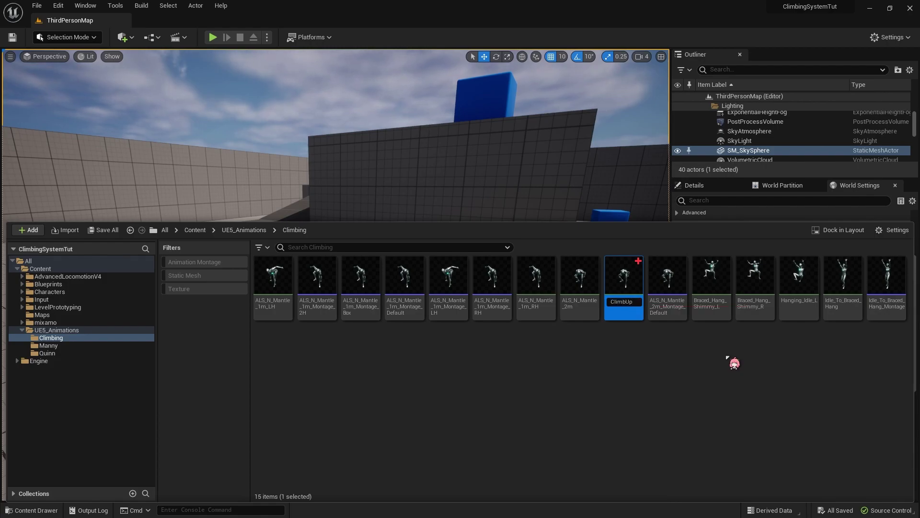
key(Return)
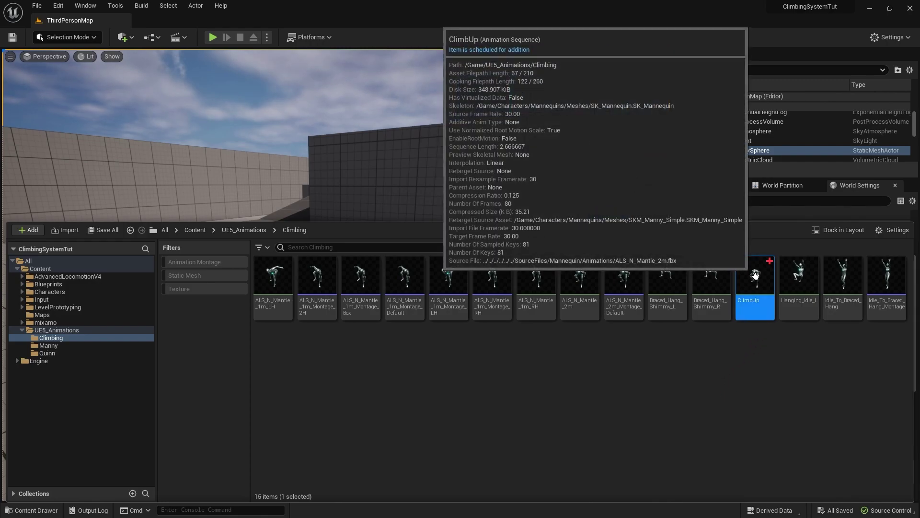
Step: In the ClimbUp animation, remove frames 0 through 17 from the timeline
double_click(756, 275)
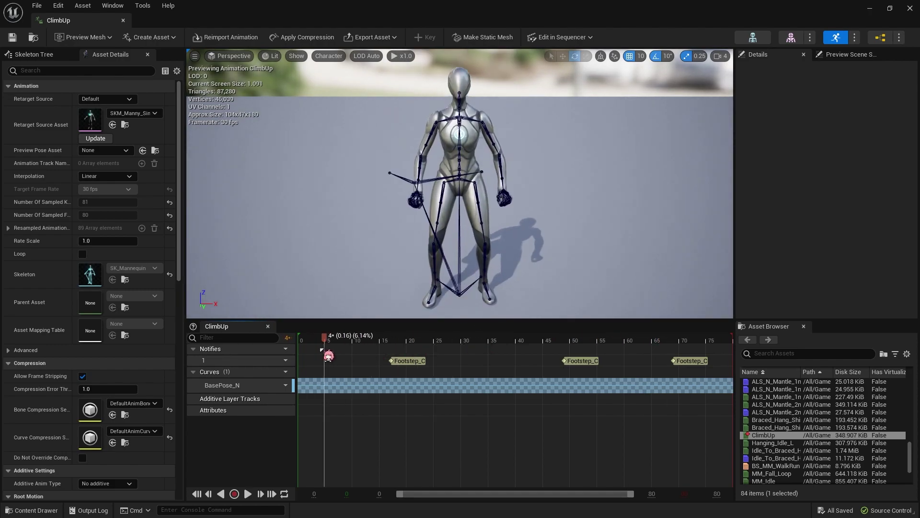
click(303, 356)
mouse_move(302, 355)
mouse_down()
mouse_move(416, 359)
mouse_move(381, 360)
mouse_move(404, 361)
mouse_up()
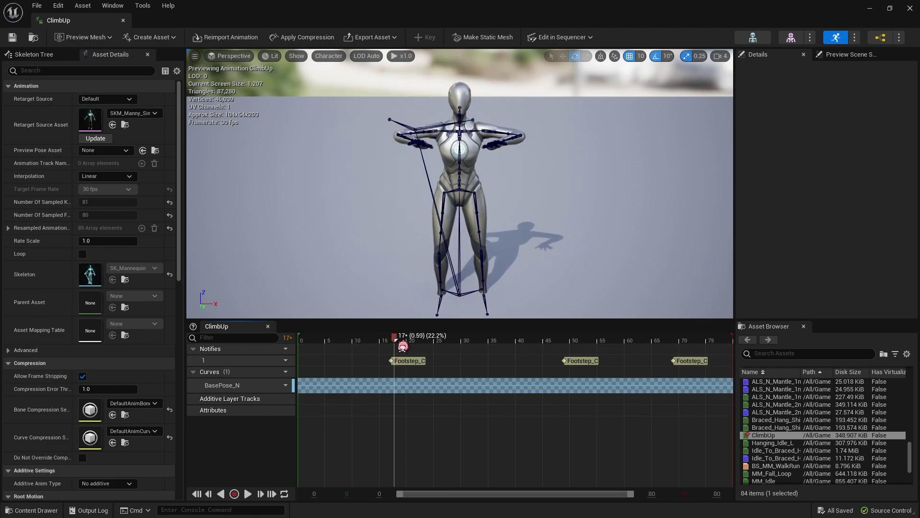
right_click(401, 344)
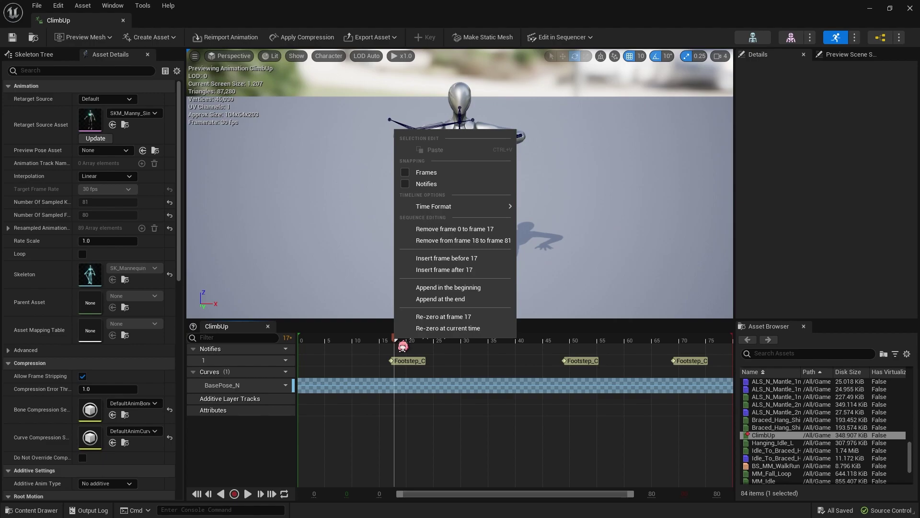
click(446, 230)
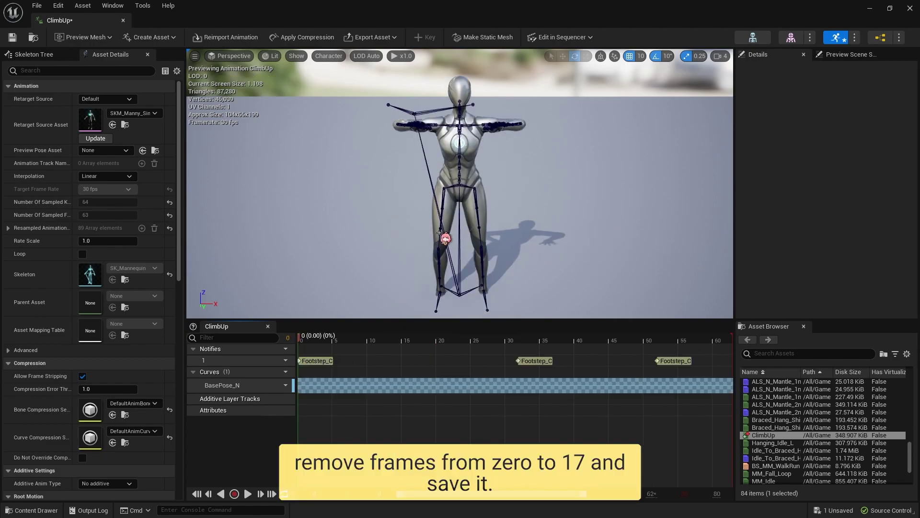
Step: Delete the frame-0 Footstep_C notify, preview the trimmed climb, then save and close ClimbUp
click(319, 362)
key(Delete)
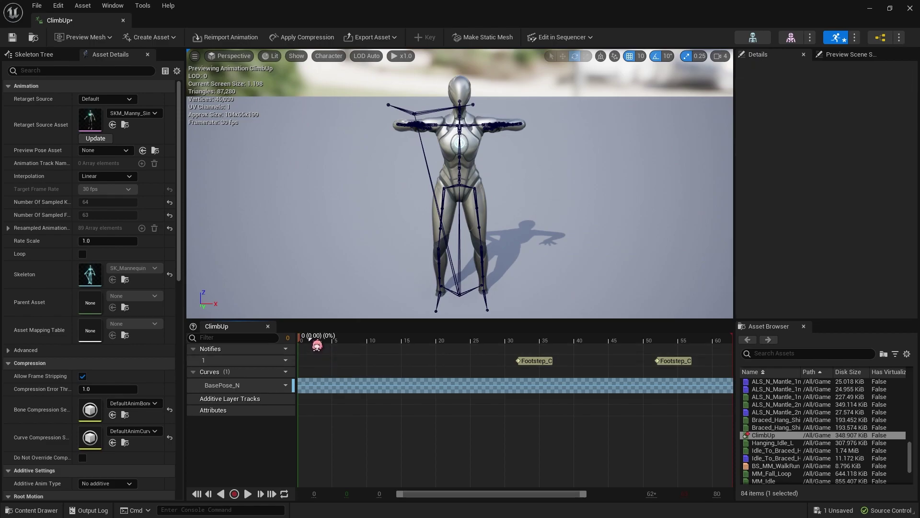
mouse_move(296, 344)
mouse_down()
mouse_move(524, 374)
mouse_move(378, 338)
mouse_move(245, 335)
mouse_up()
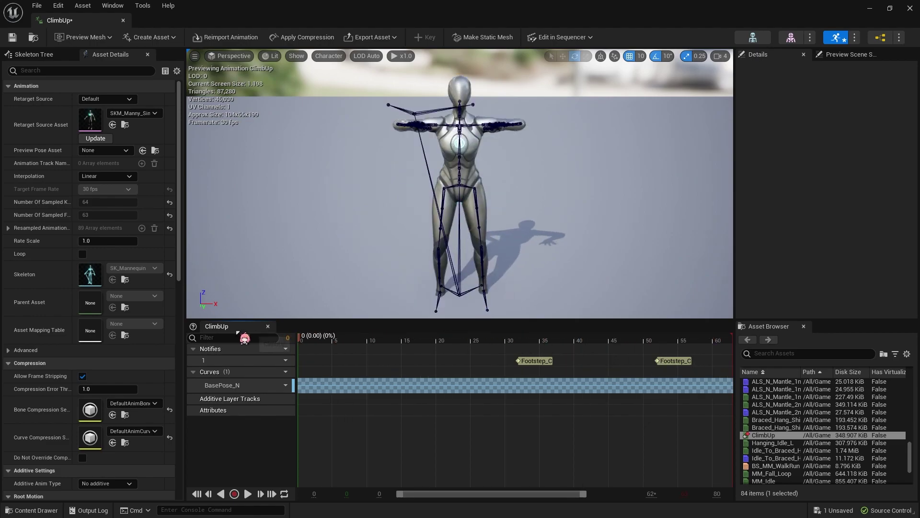
click(12, 37)
click(123, 20)
Step: Create an animation montage named ClimbUp_Montage from the ClimbUp animation
key(ctrl+space)
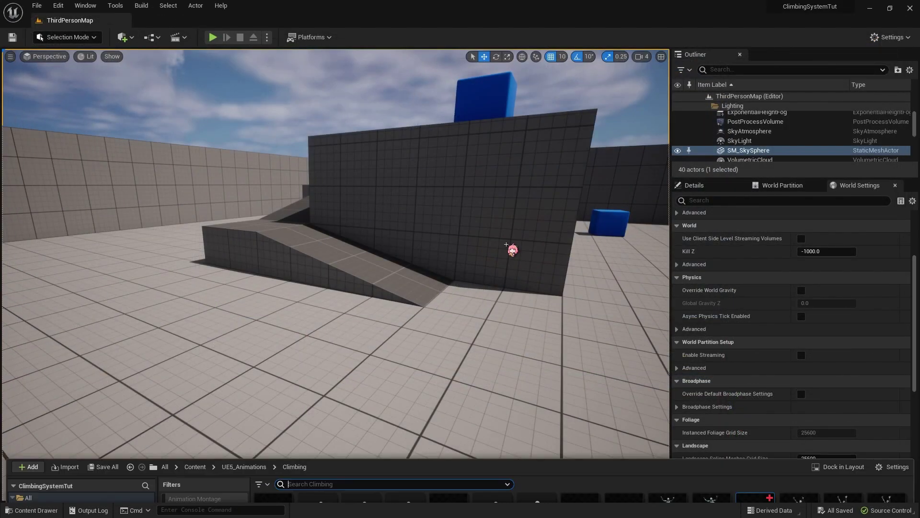
right_click(763, 285)
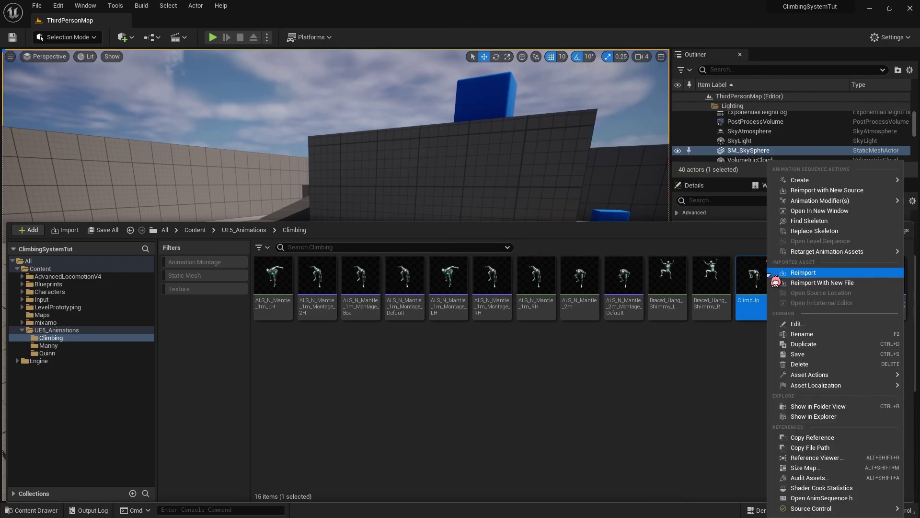
mouse_move(805, 180)
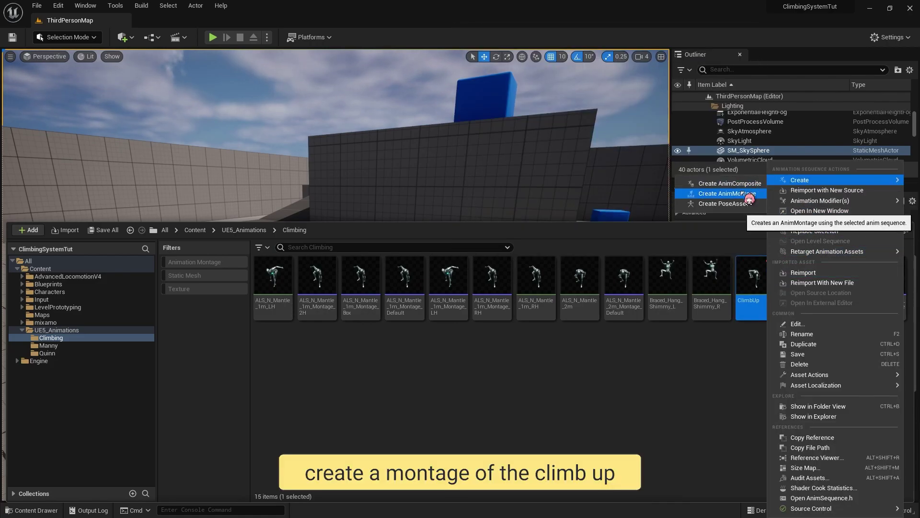
click(727, 193)
key(Return)
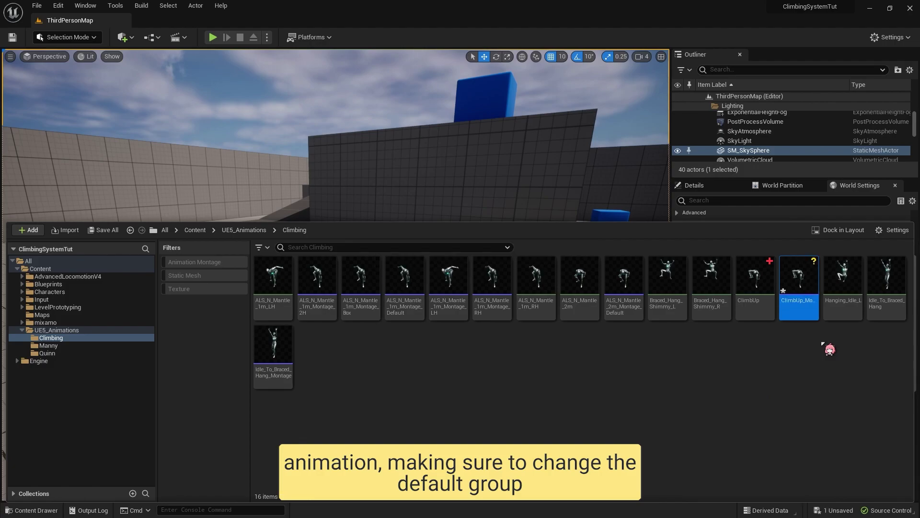
Step: Assign ClimbUp_Montage to the DefaultGroup.FullBody slot, save it, and return to the Content Drawer
double_click(810, 283)
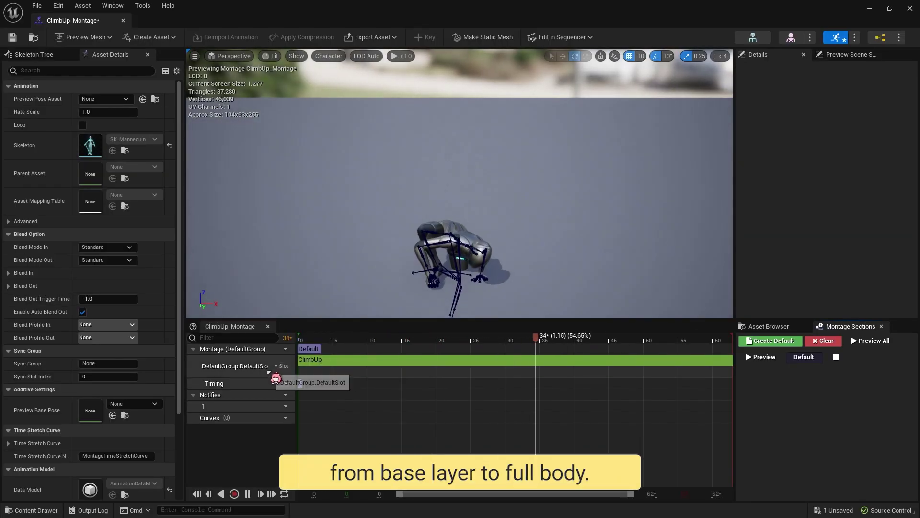
click(283, 366)
mouse_move(310, 390)
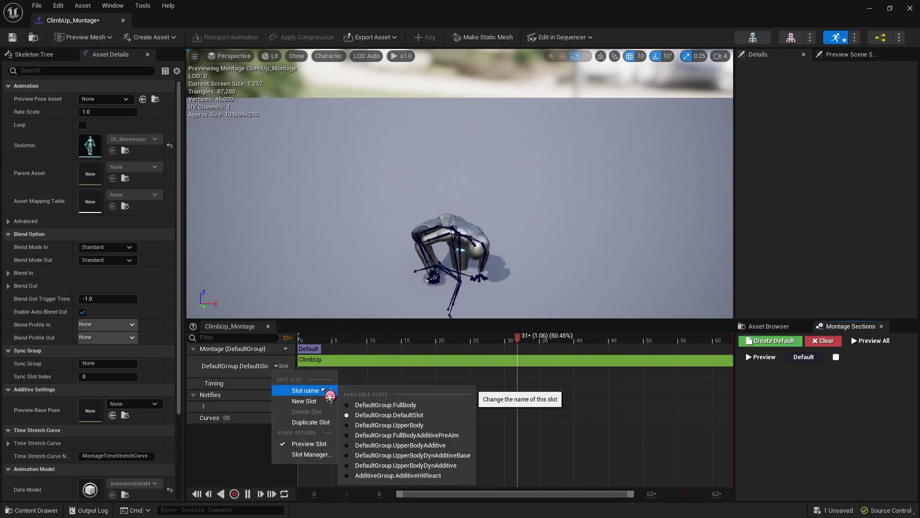
click(394, 406)
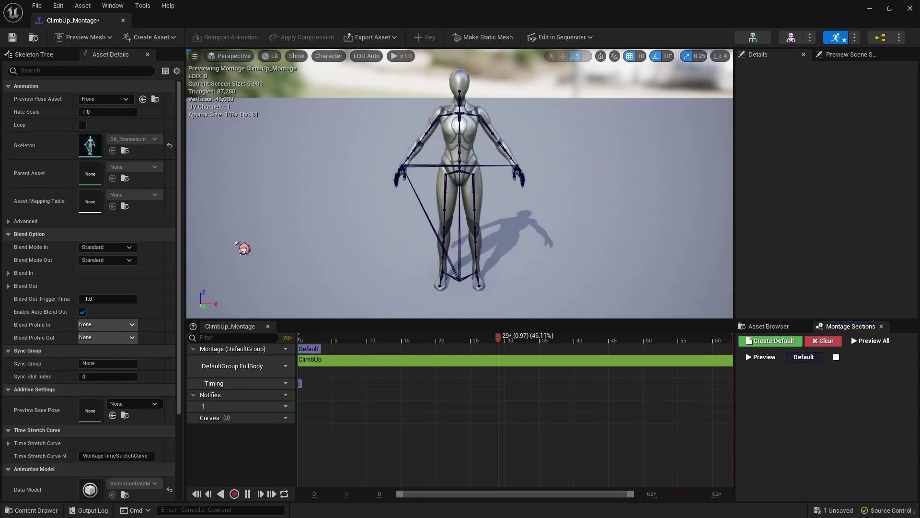
click(12, 37)
click(123, 20)
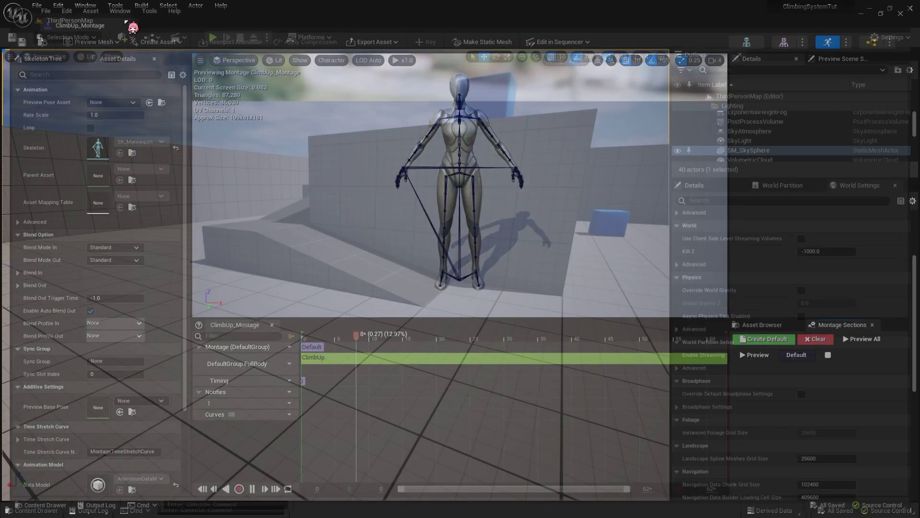
key(ctrl+space)
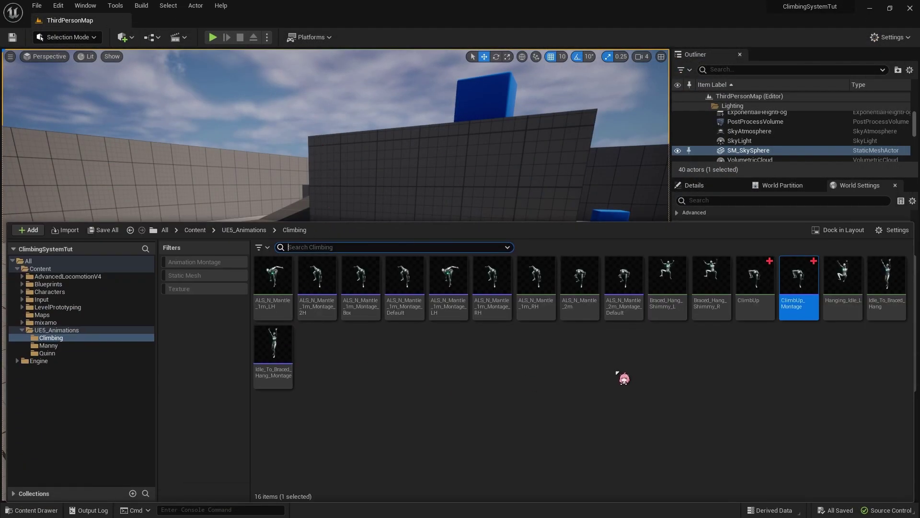
Step: Open the MantleComponent blueprint from Blueprints > ClimbingSystem > MantleySystem
click(728, 373)
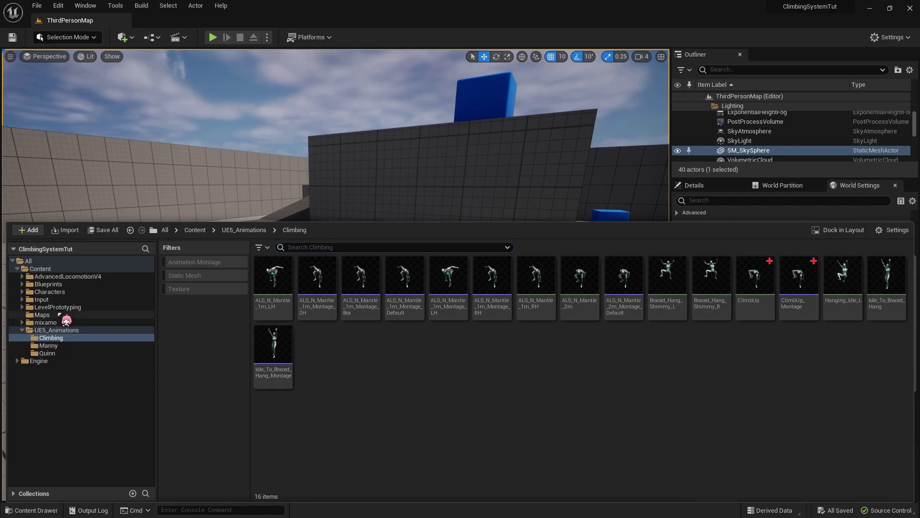
click(72, 285)
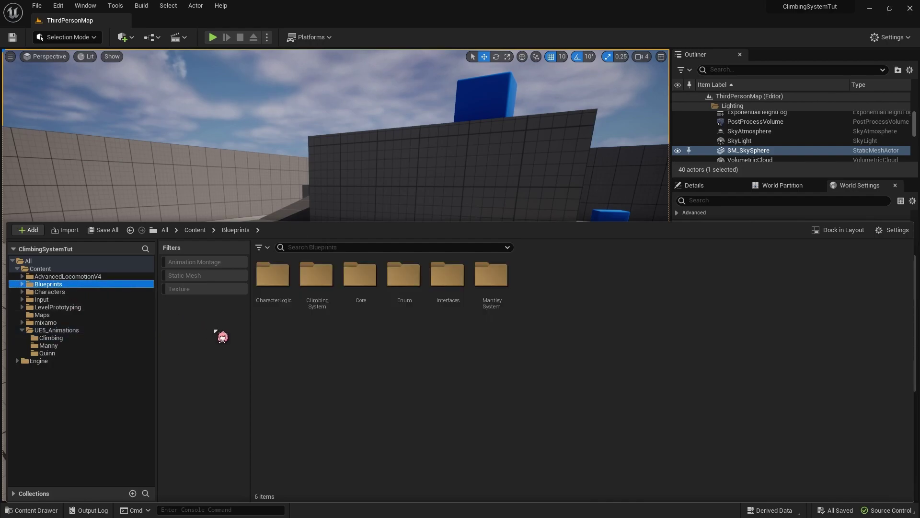
double_click(326, 311)
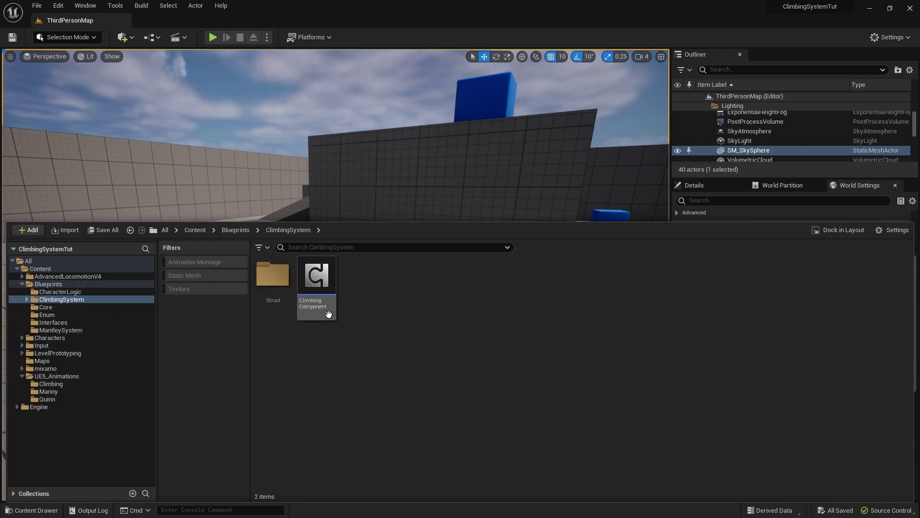
click(102, 330)
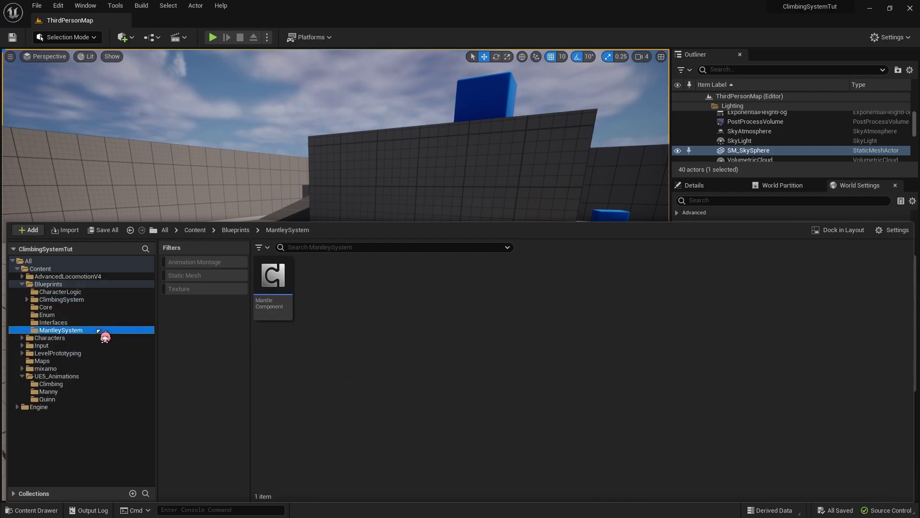
click(288, 288)
key(Return)
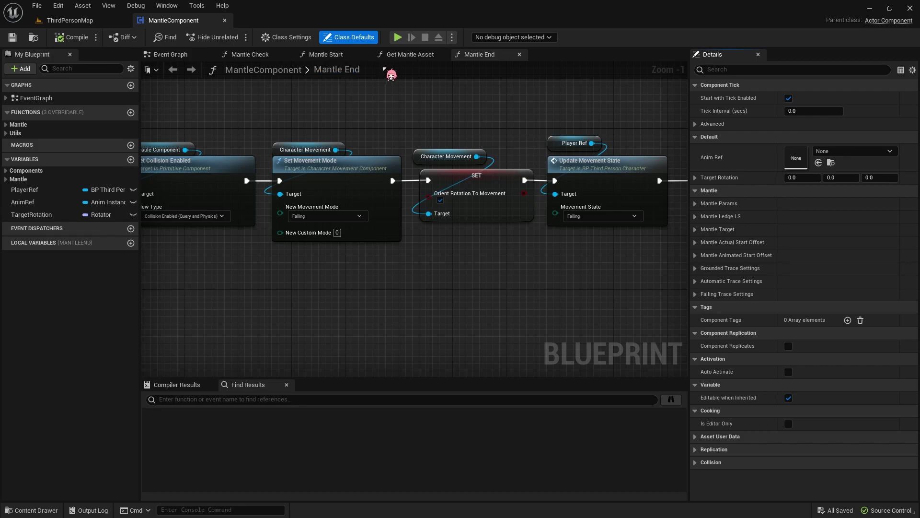
Step: In the Get Mantle Asset graph, select the Switch on MantleType node and expand the Mantle variables
click(410, 55)
scroll(439, 195, up, 5)
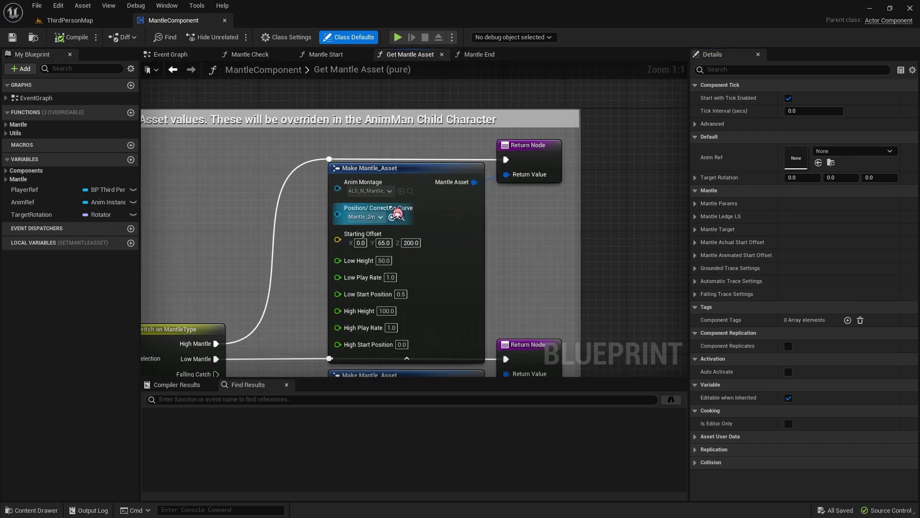
right_drag(556, 280, 572, 127)
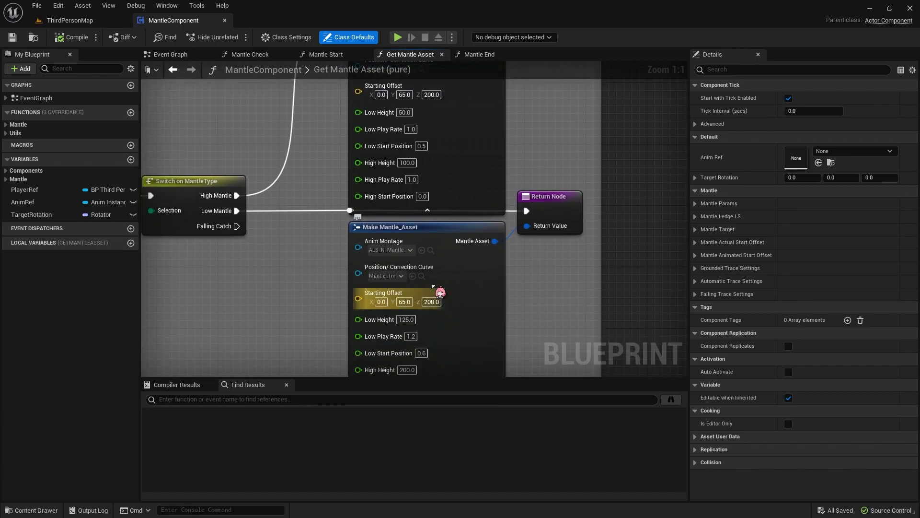
right_drag(179, 235, 299, 258)
click(295, 247)
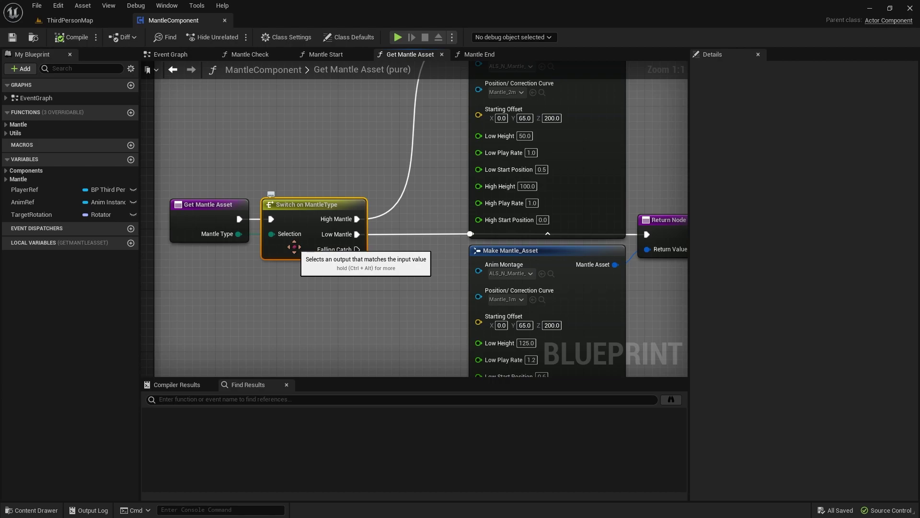
click(17, 180)
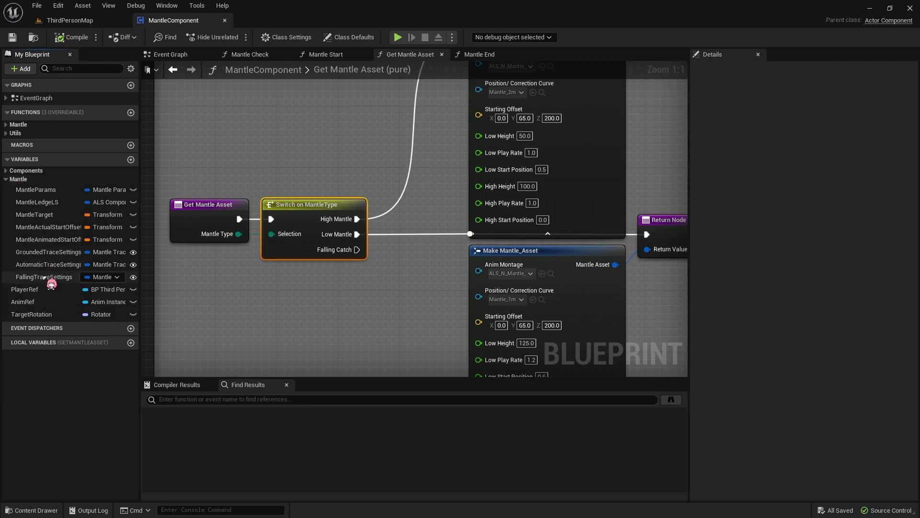
Step: Check the Get Mantle Asset entry's MantleType input, keeping LowMantle as its default
click(237, 84)
click(222, 221)
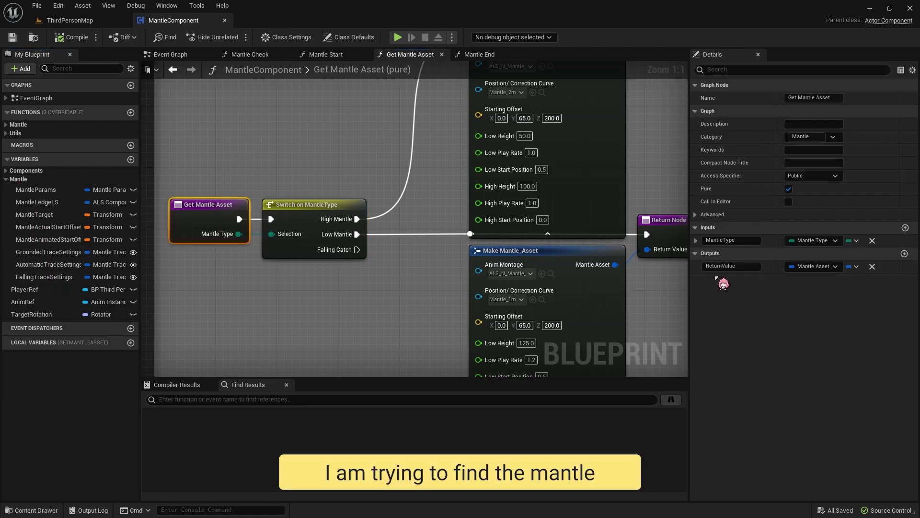
click(707, 248)
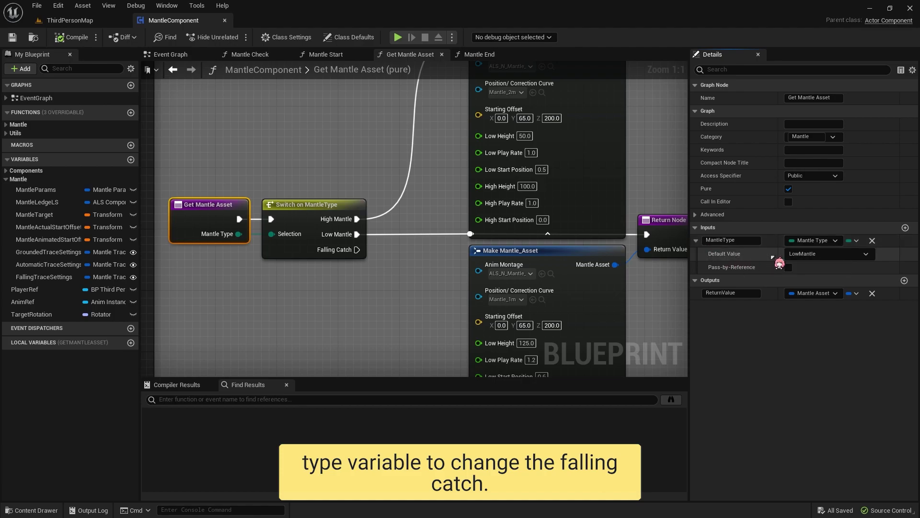
click(833, 256)
click(835, 268)
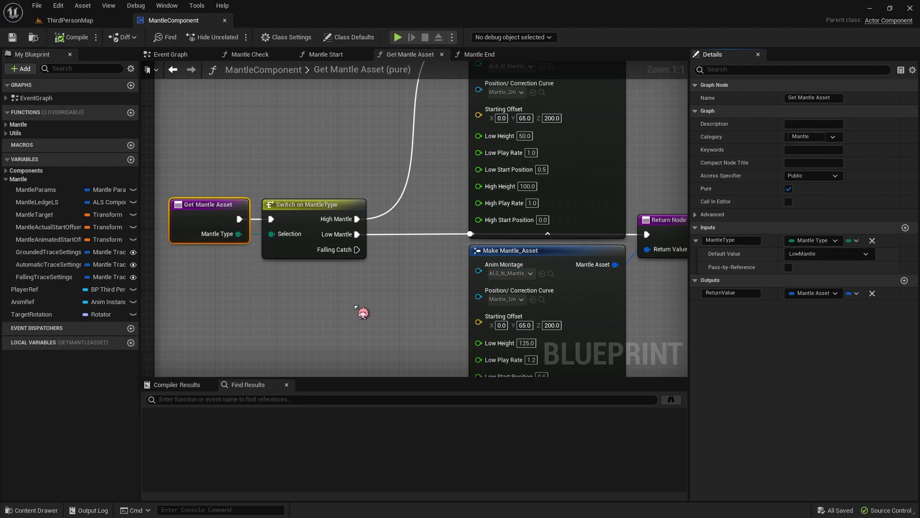
click(356, 307)
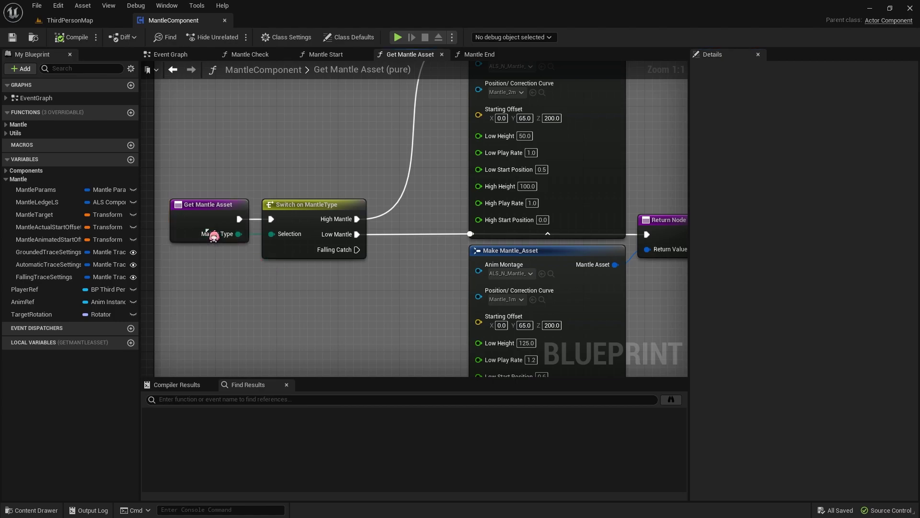
click(200, 221)
Step: Find references to Get Mantle Asset, jump to its call in Mantle Start, and select Mantle Start's entry node
key(alt+shift+f)
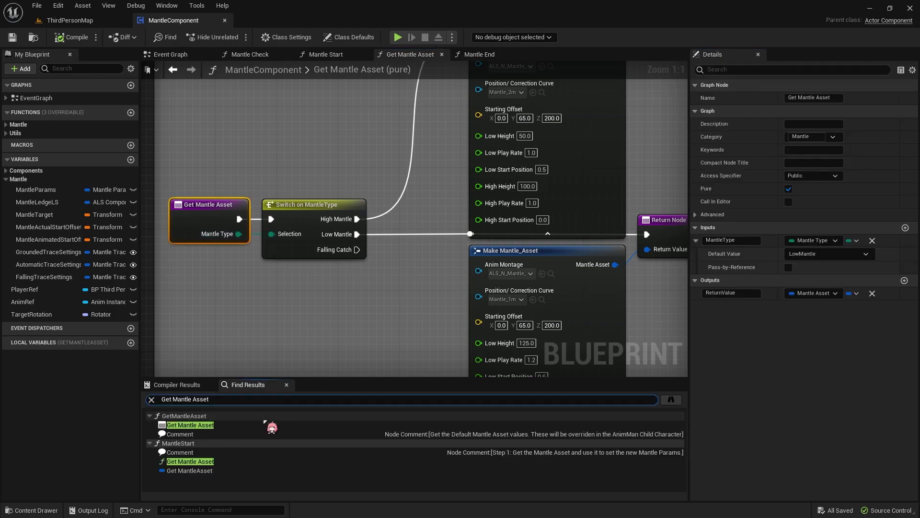
click(204, 462)
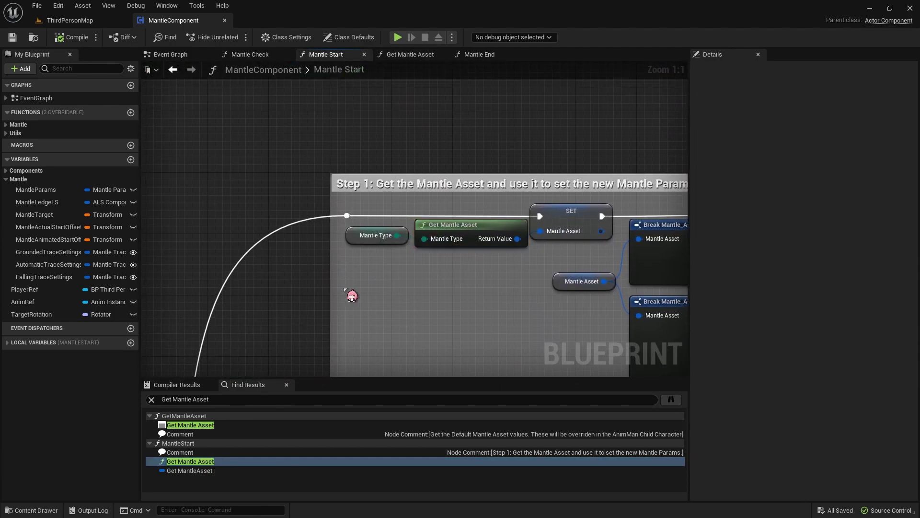
click(384, 236)
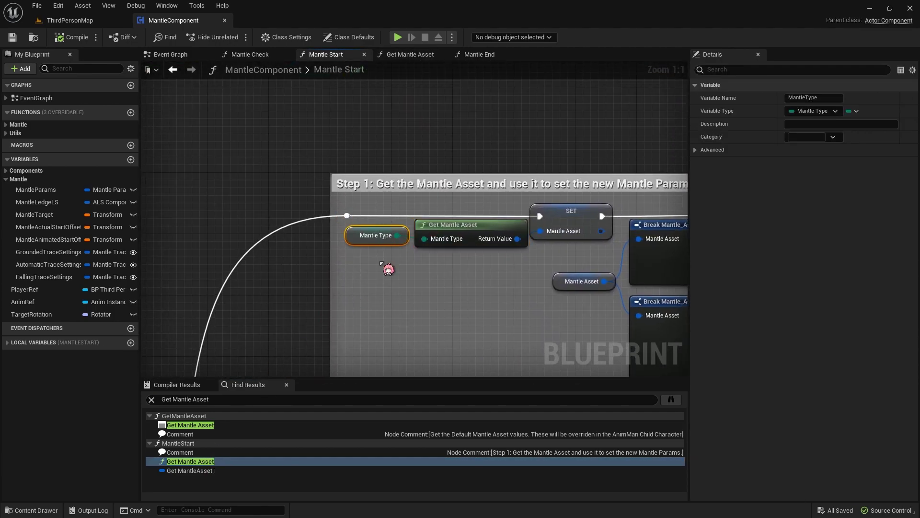
scroll(399, 265, down, 1)
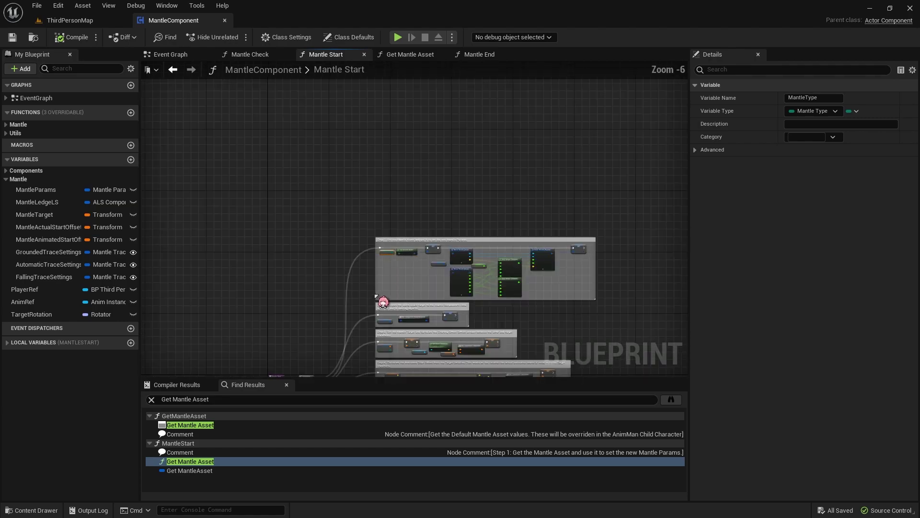
right_drag(399, 265, 408, 190)
right_click(407, 189)
click(290, 297)
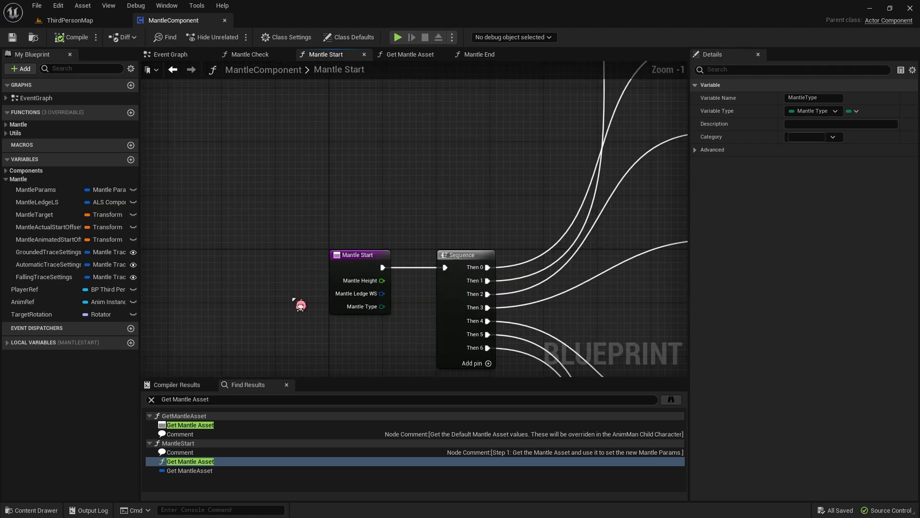
click(350, 269)
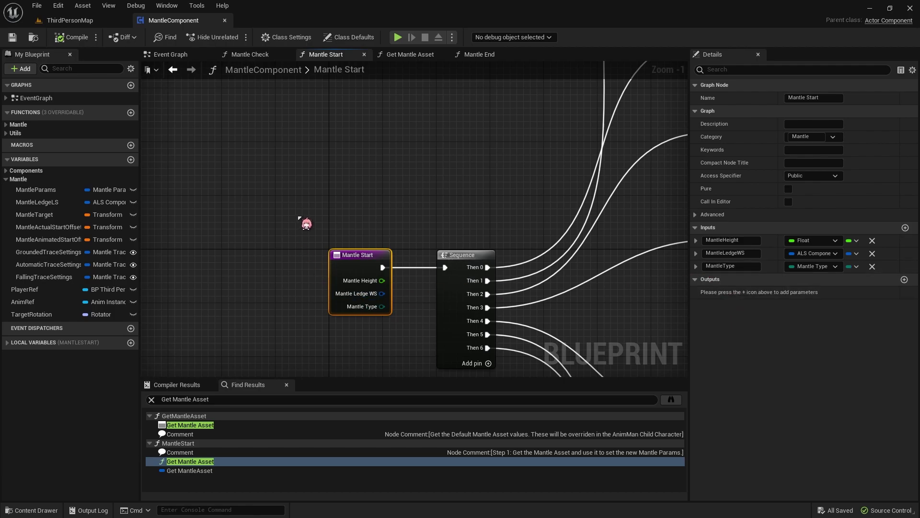
Step: Find references to Mantle Start and jump to its Step 5 call in Mantle Check
key(ctrl+f)
scroll(236, 468, down, 3)
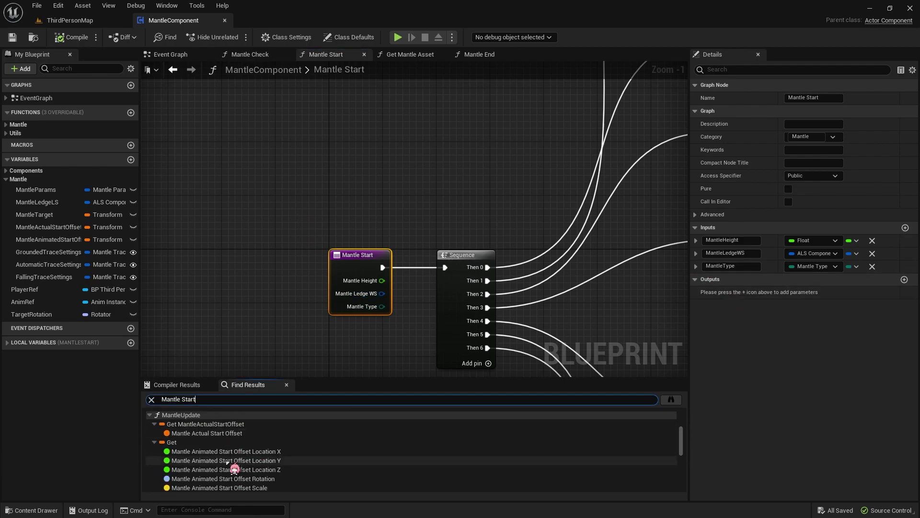
scroll(235, 468, down, 2)
scroll(235, 468, down, 2)
scroll(235, 469, down, 2)
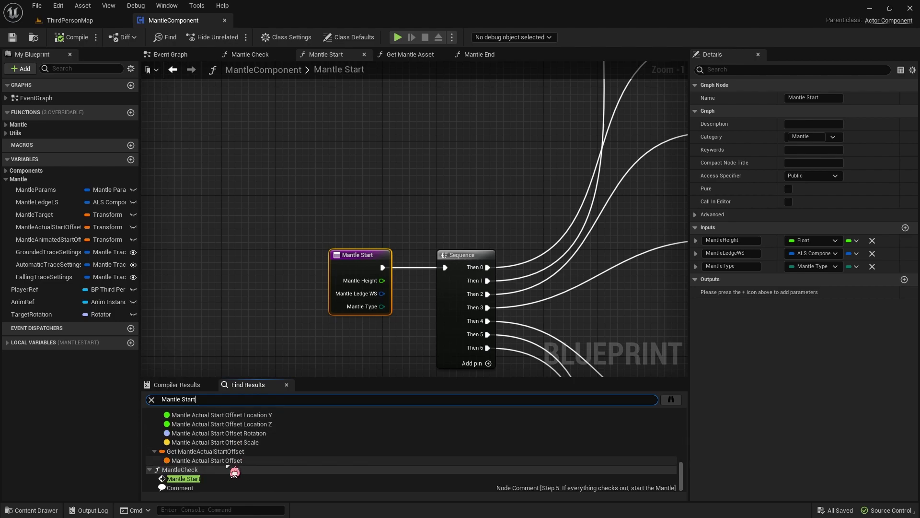
click(228, 478)
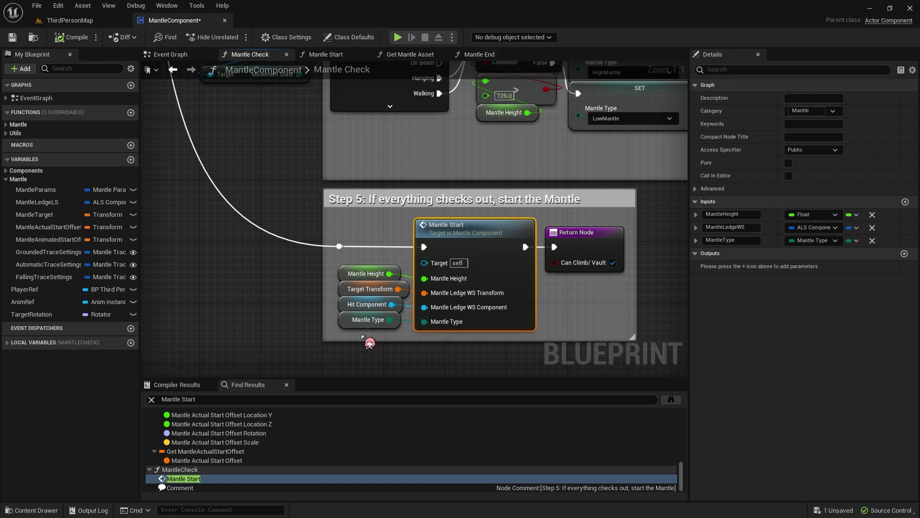
Step: Move the Mantle Type getter clear of Hit Component and centre the Step 5 nodes in view
click(360, 330)
drag(360, 329, 358, 337)
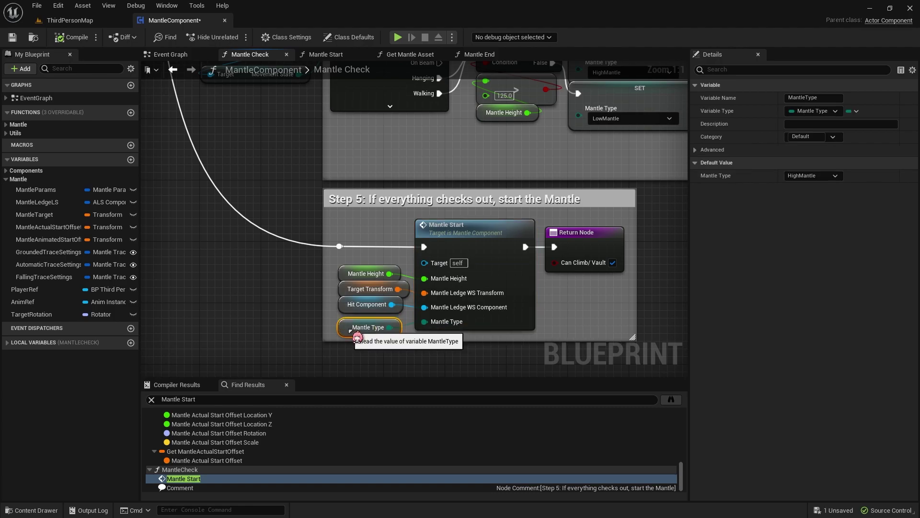
scroll(249, 242, down, 4)
right_drag(292, 236, 398, 384)
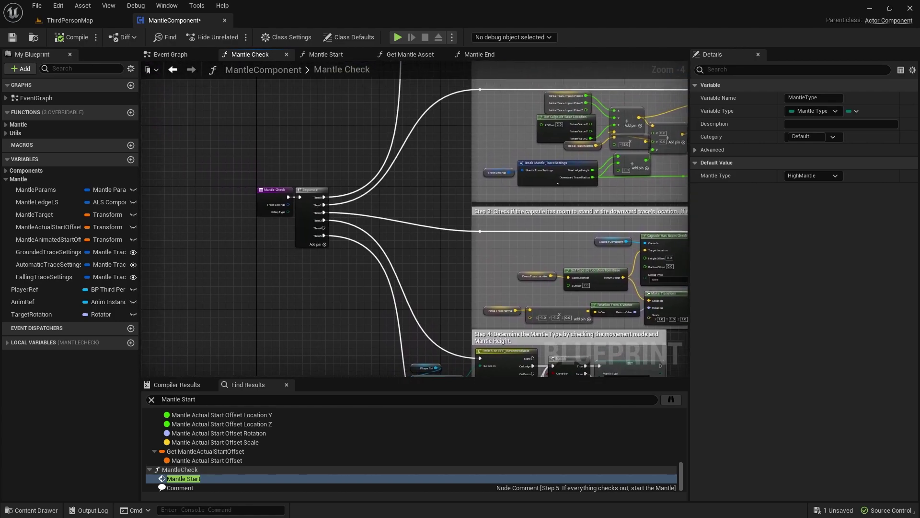
scroll(292, 236, up, 4)
scroll(311, 265, down, 7)
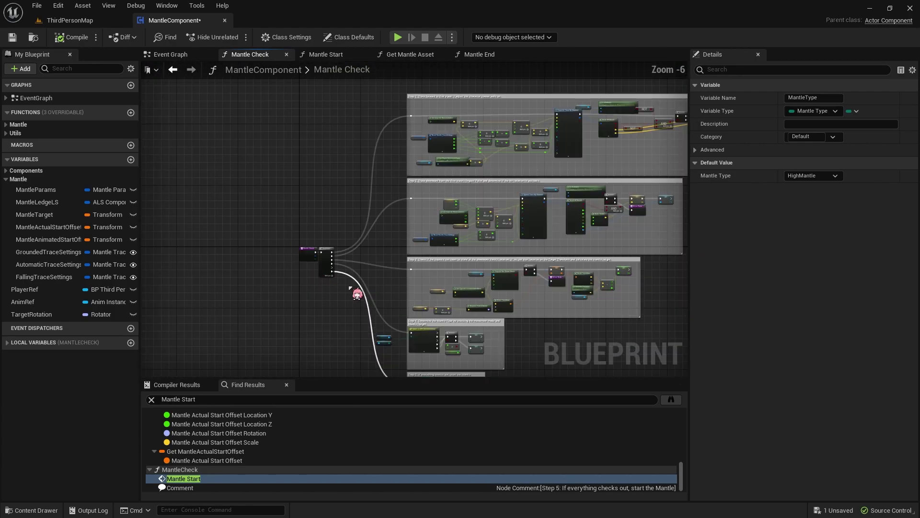
right_drag(377, 306, 292, 199)
scroll(327, 305, up, 5)
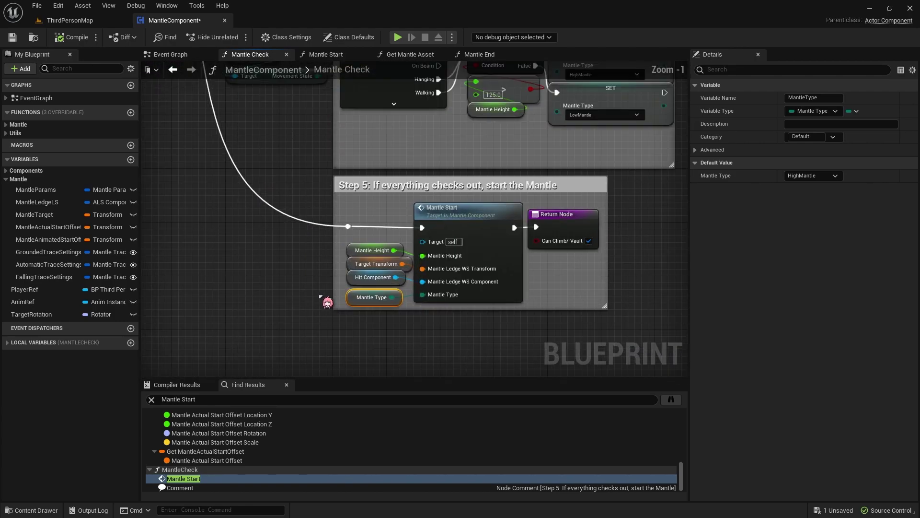
right_drag(327, 299, 229, 147)
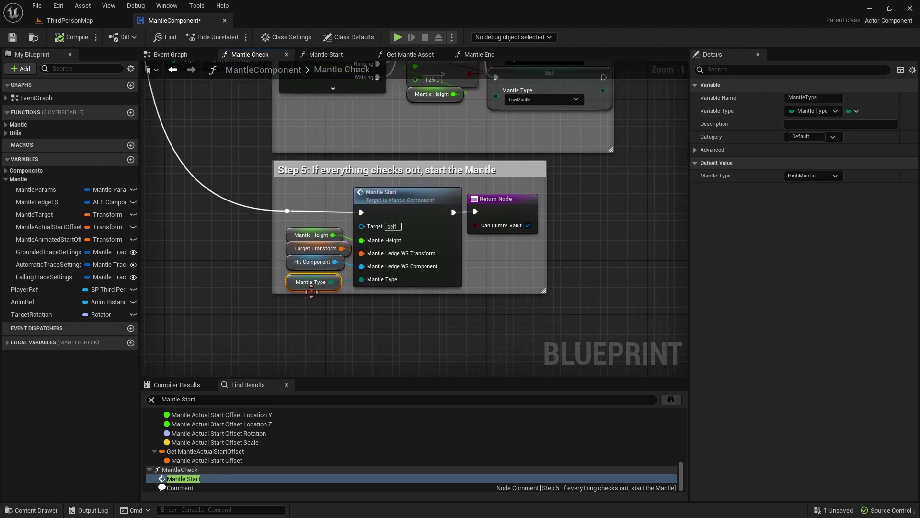
scroll(363, 298, up, 1)
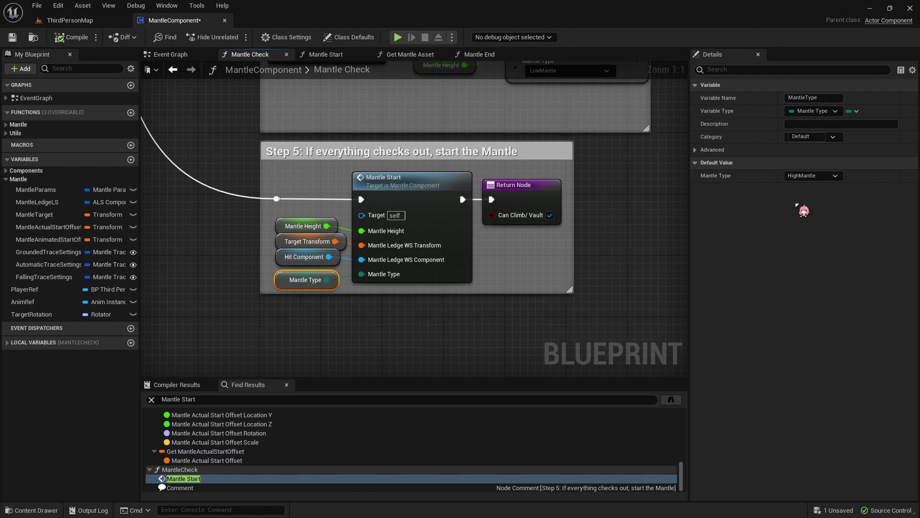
Step: Inspect the Mantle Type variable's default, reselect the Mantle Type enum as its type, and open the Content Drawer
click(816, 176)
click(816, 175)
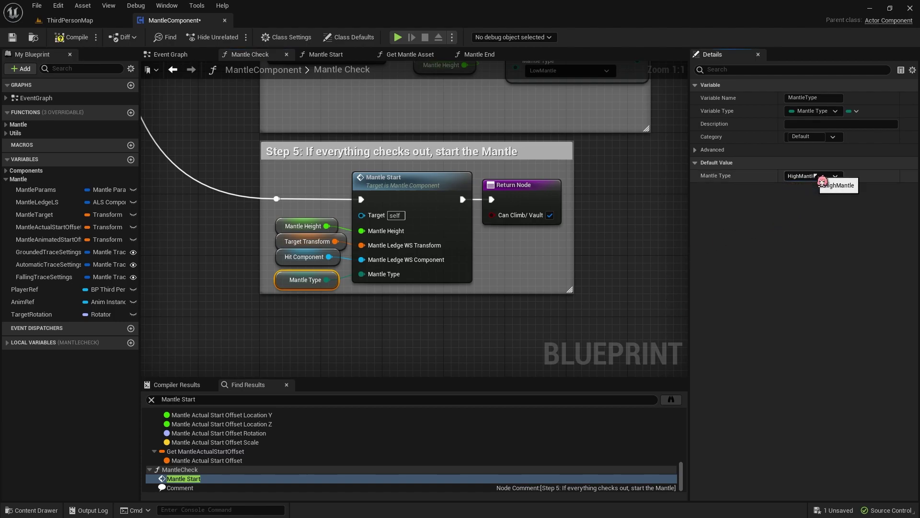
click(705, 150)
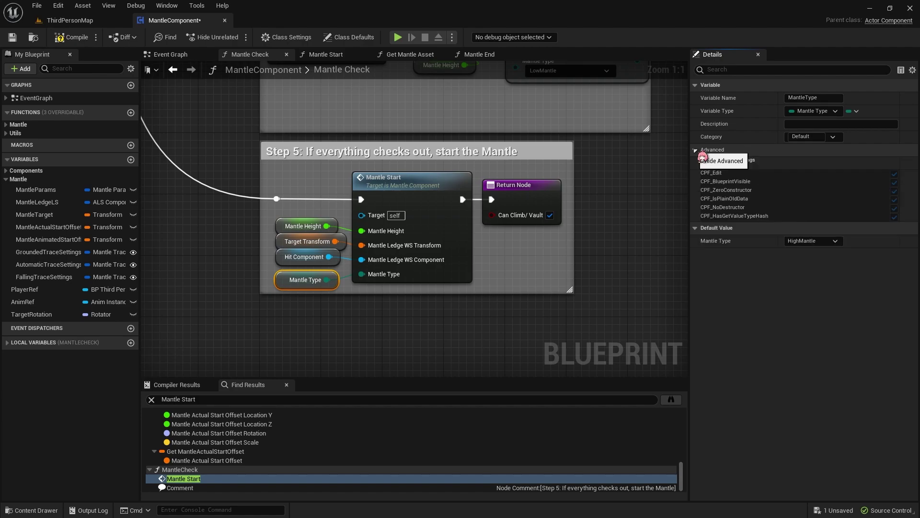
click(701, 156)
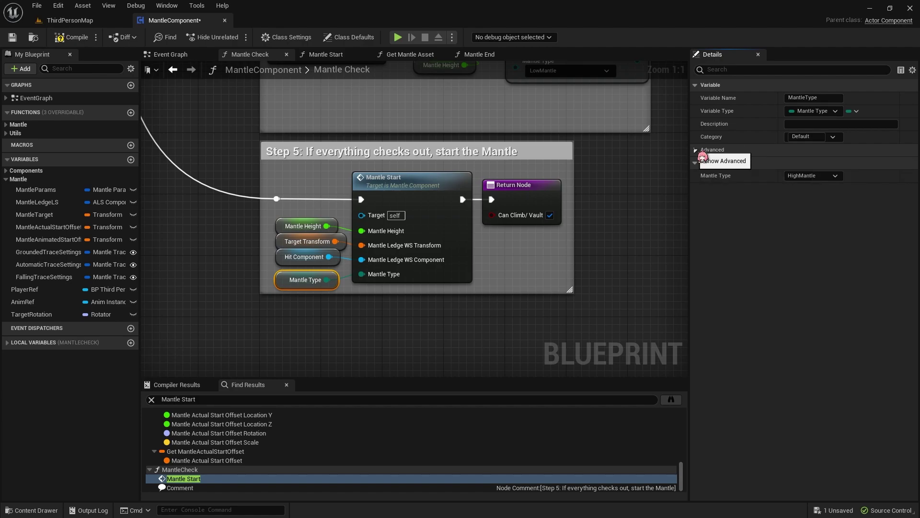
click(815, 111)
text(mantle t)
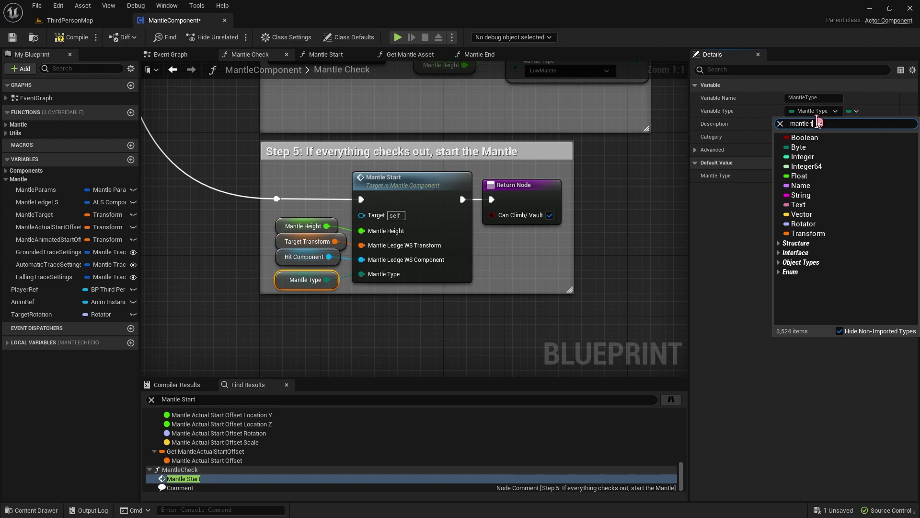
text(ype)
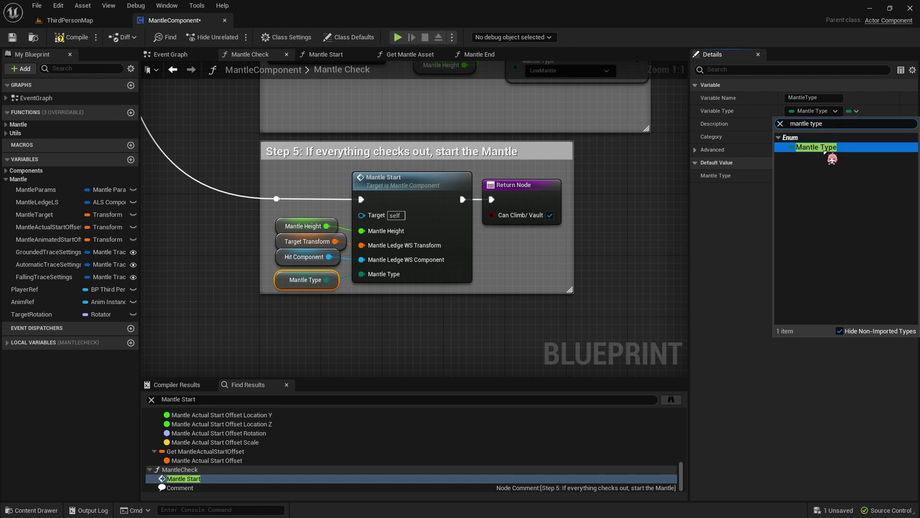
click(829, 153)
click(491, 301)
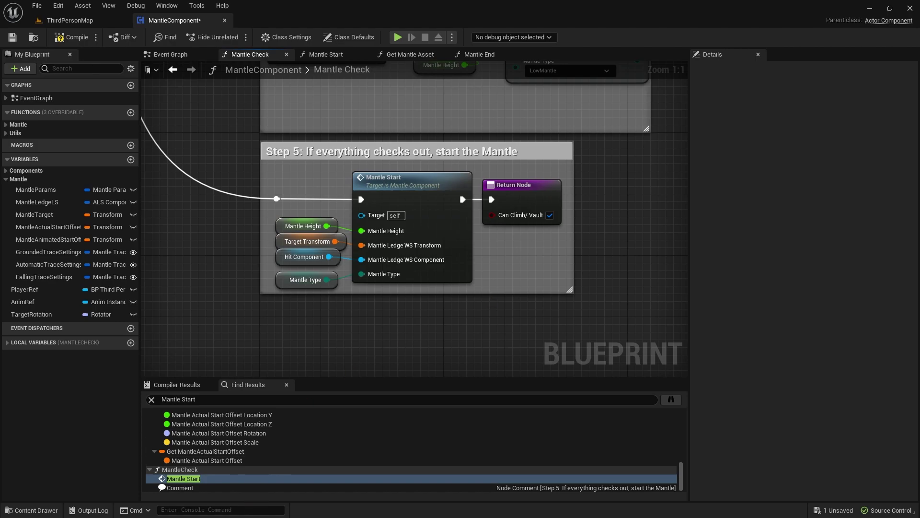
click(34, 510)
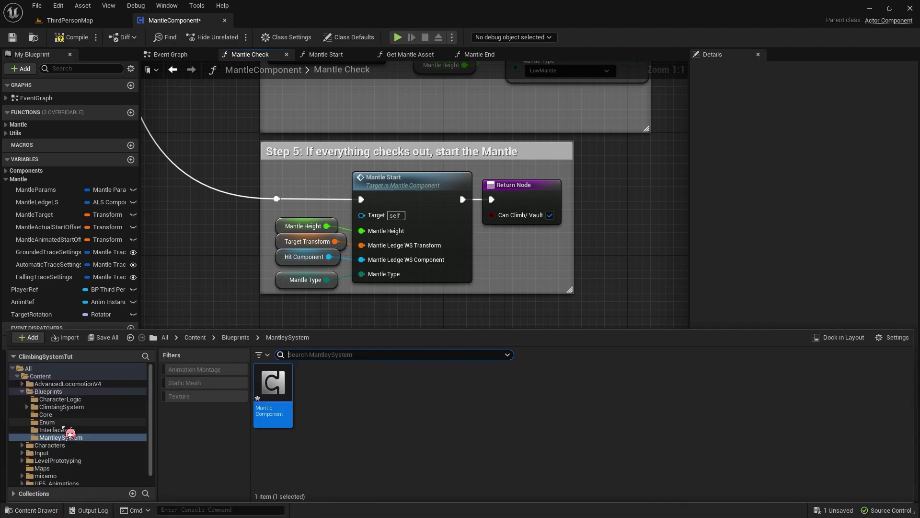
Step: Open the MantleType enum from AdvancedLocomotionV4 > Data > Enums
click(59, 384)
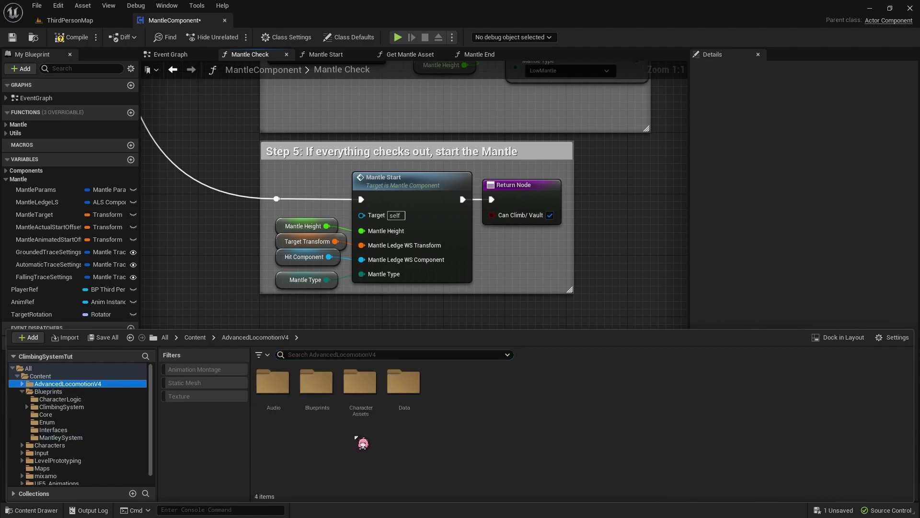
double_click(405, 406)
click(357, 408)
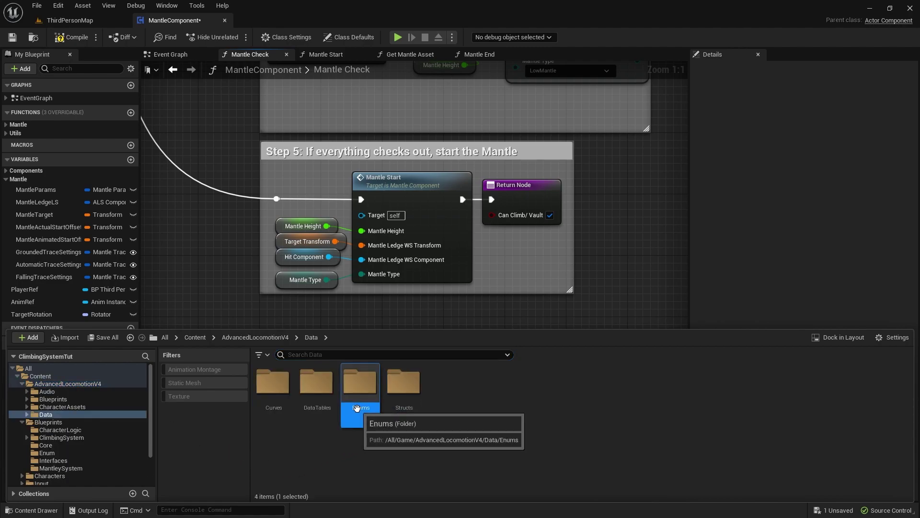
double_click(357, 408)
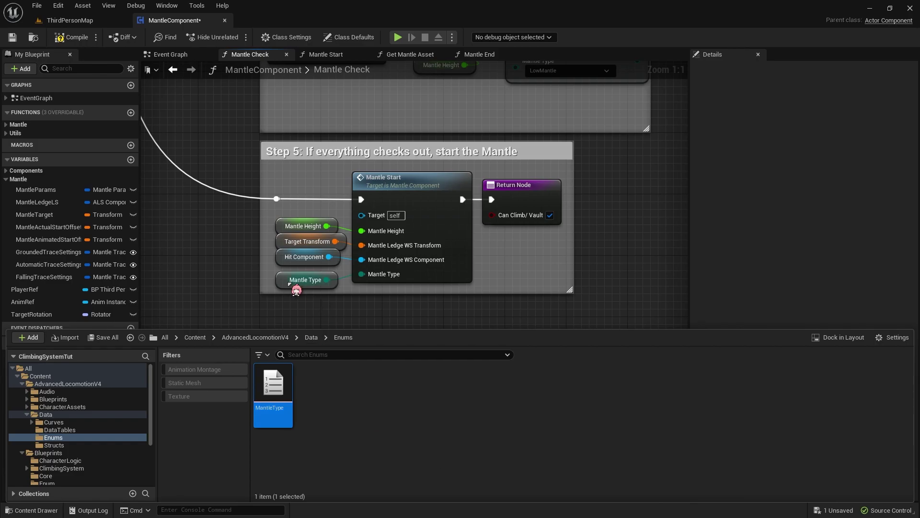
double_click(273, 390)
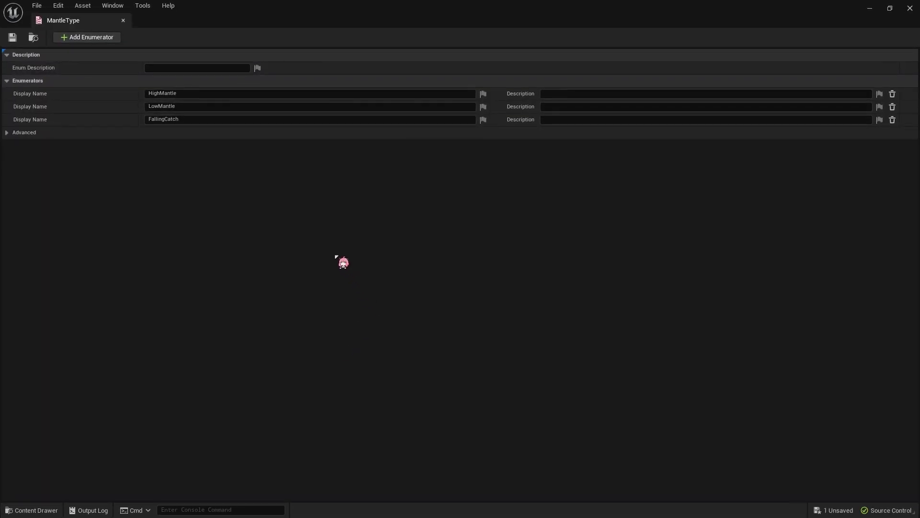
Step: Rename the FallingCatch entry to ClimbUp, save the enum and close it
click(212, 119)
text(ClimbUp)
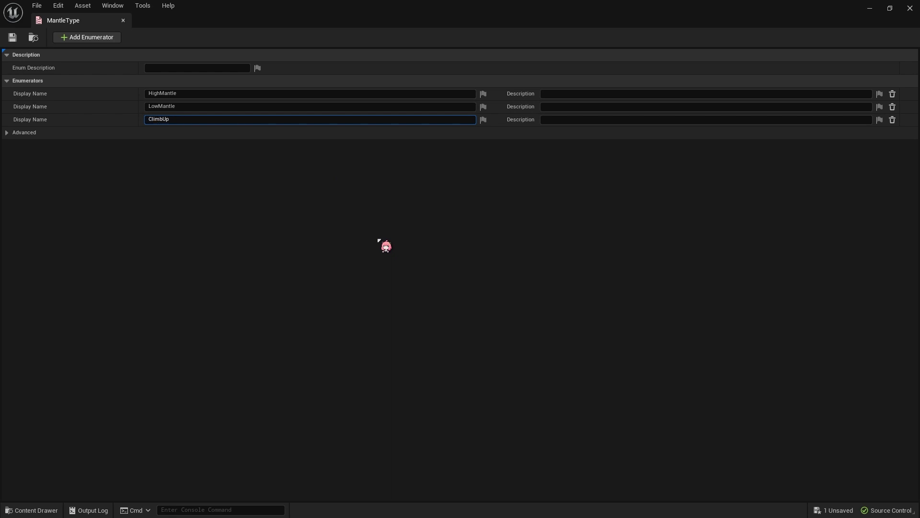
key(Return)
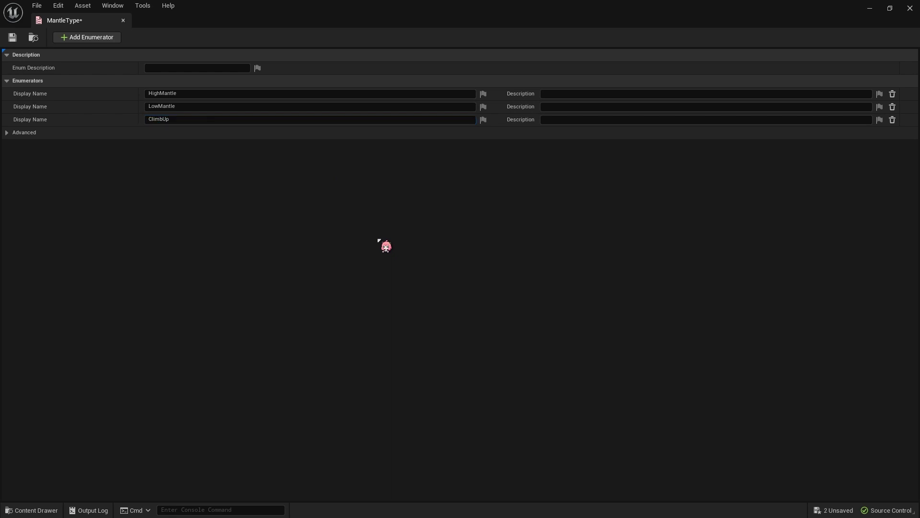
click(10, 37)
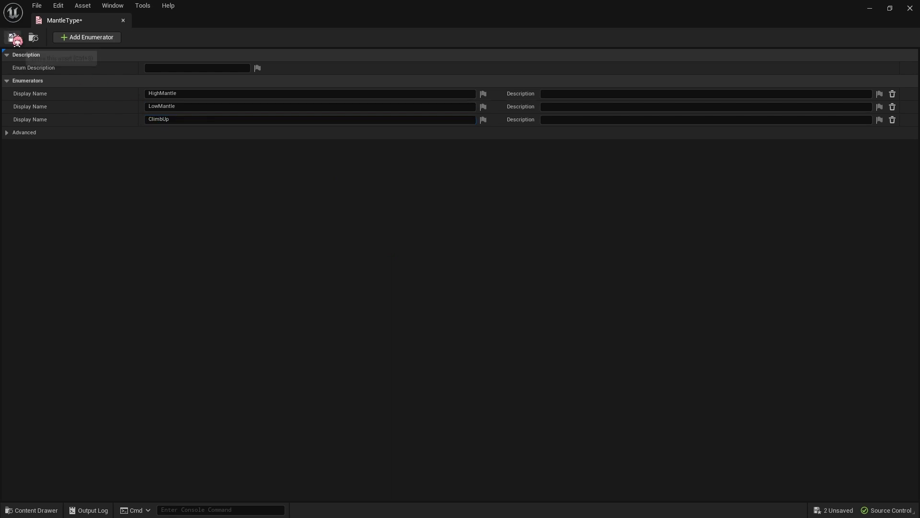
click(123, 20)
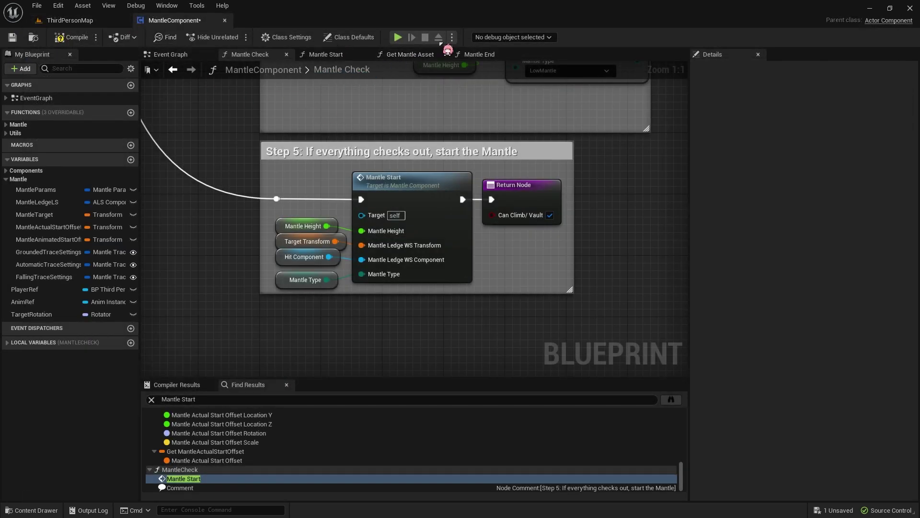
Step: In Get Mantle Asset, duplicate the high Make Mantle_Asset and its Return Node, placing copies below the originals
click(410, 54)
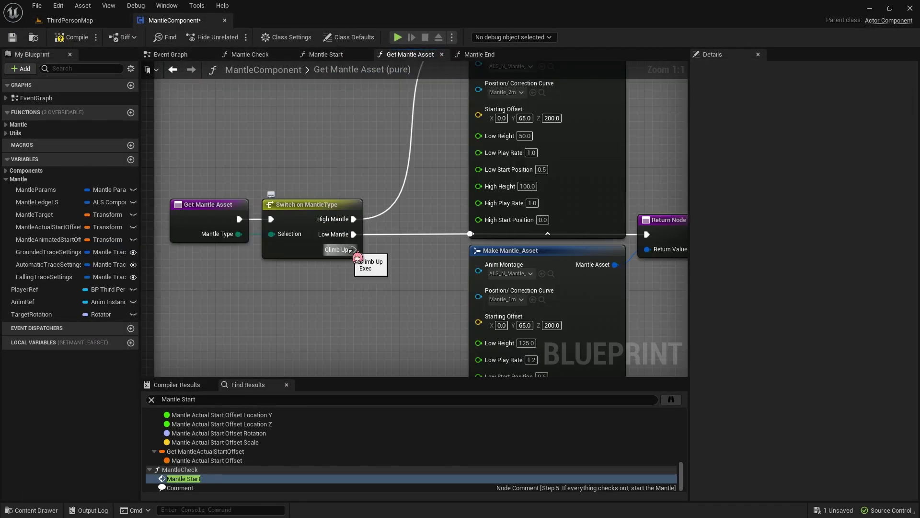
scroll(401, 282, down, 1)
scroll(405, 287, down, 1)
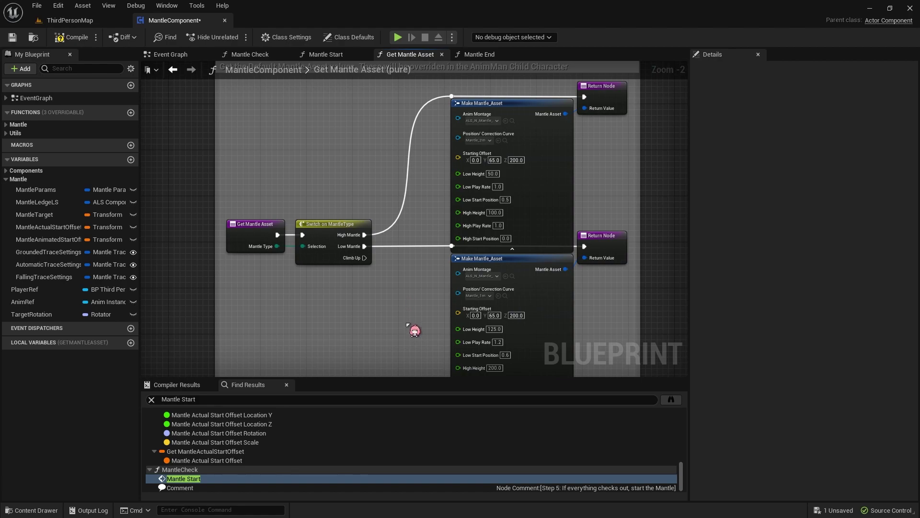
right_drag(408, 325, 337, 197)
scroll(353, 277, down, 1)
right_click(346, 263)
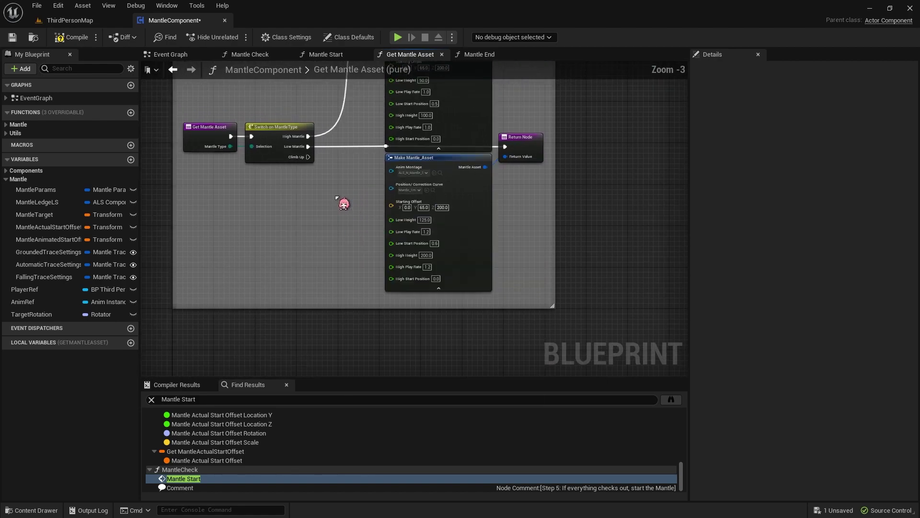
click(527, 144)
ctrl+click(488, 242)
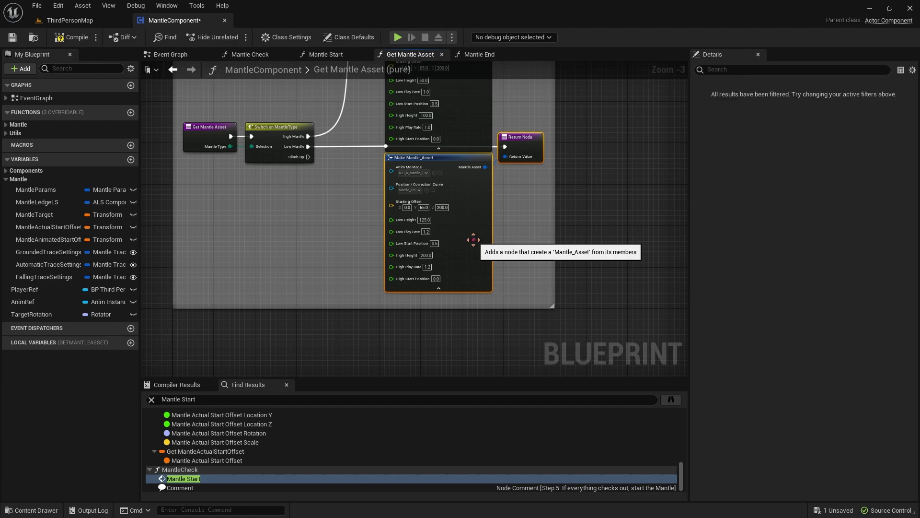
right_drag(590, 106, 589, 177)
drag(565, 157, 479, 196)
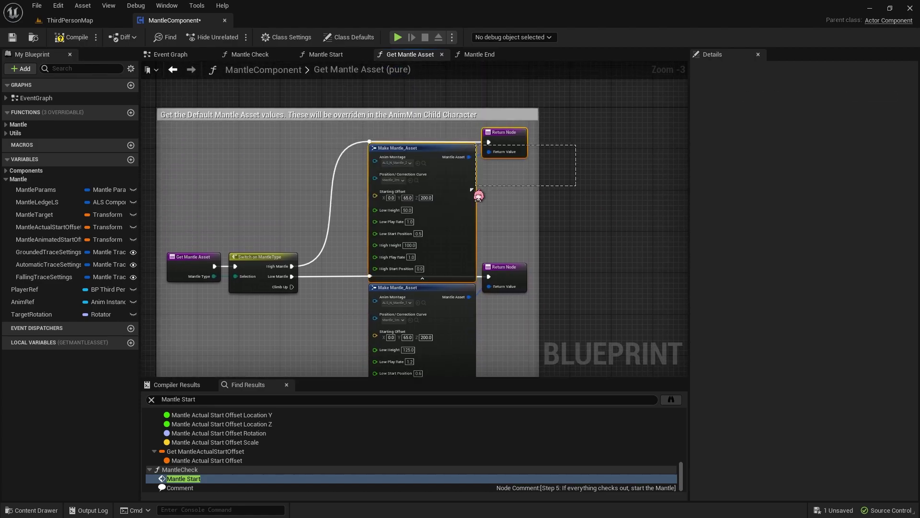
key(ctrl+d)
right_drag(631, 335, 639, 170)
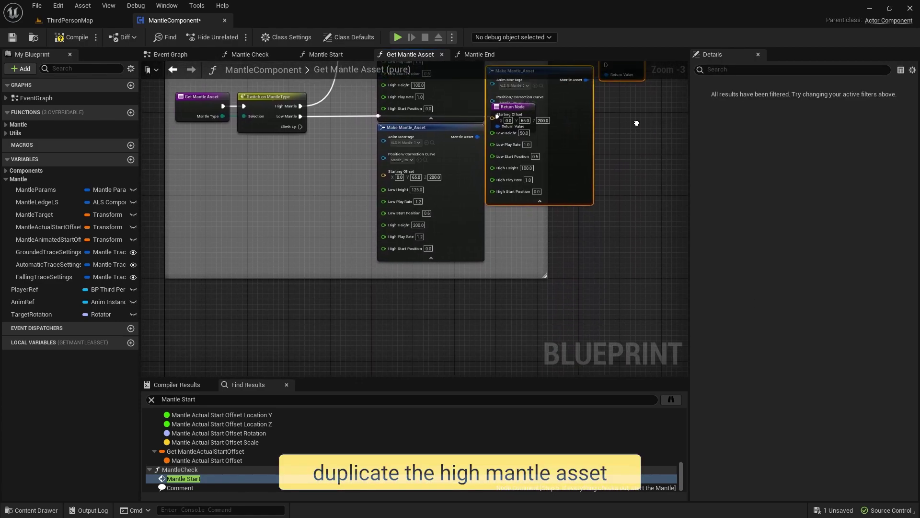
drag(576, 141, 470, 341)
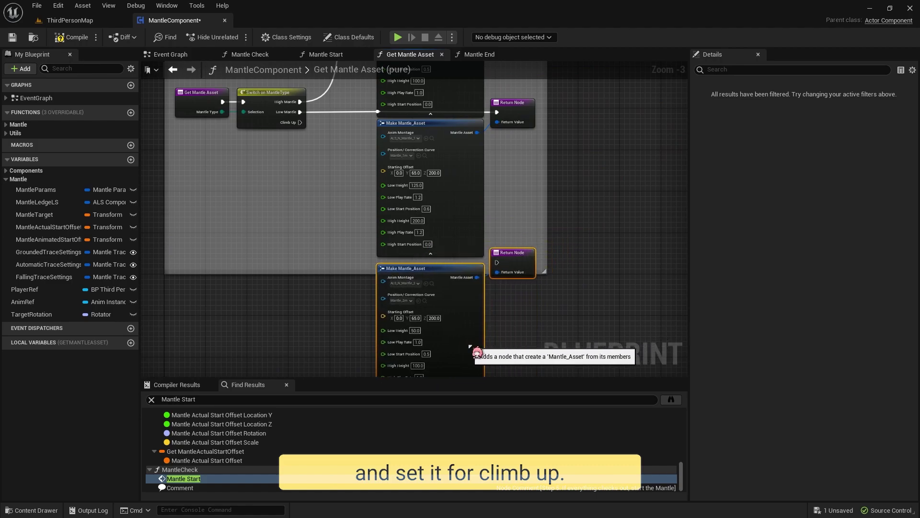
Step: Wire the Switch's Climb Up case to the new Return Node via a reroute and enlarge the comment around it
drag(496, 262, 307, 129)
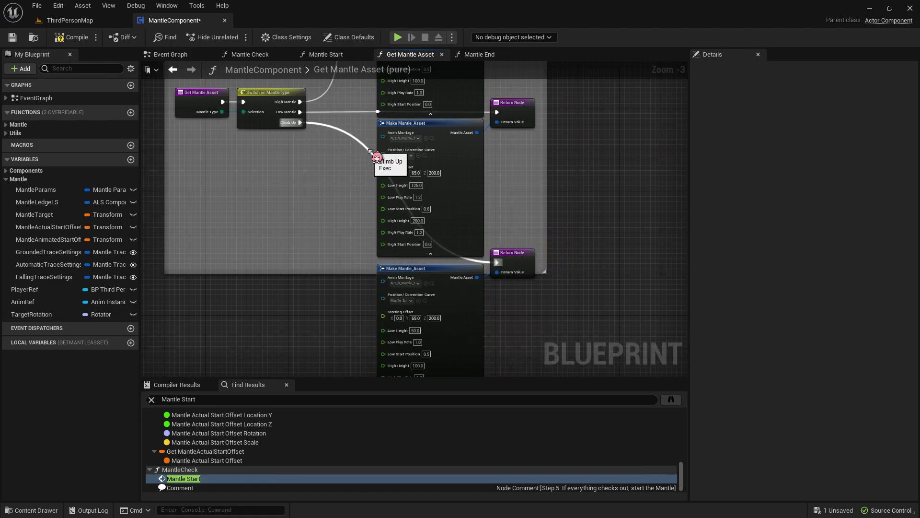
double_click(367, 149)
drag(368, 150, 348, 265)
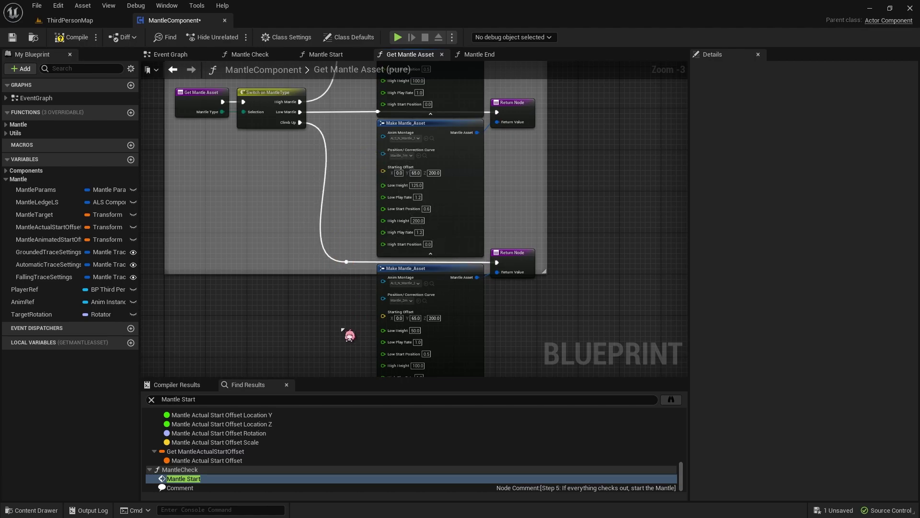
right_drag(342, 330, 337, 255)
drag(326, 200, 341, 411)
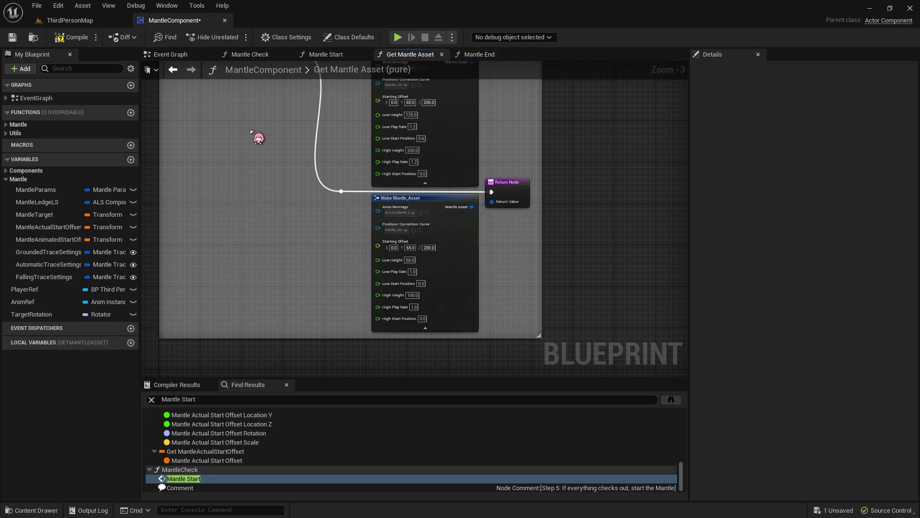
right_drag(252, 132, 275, 151)
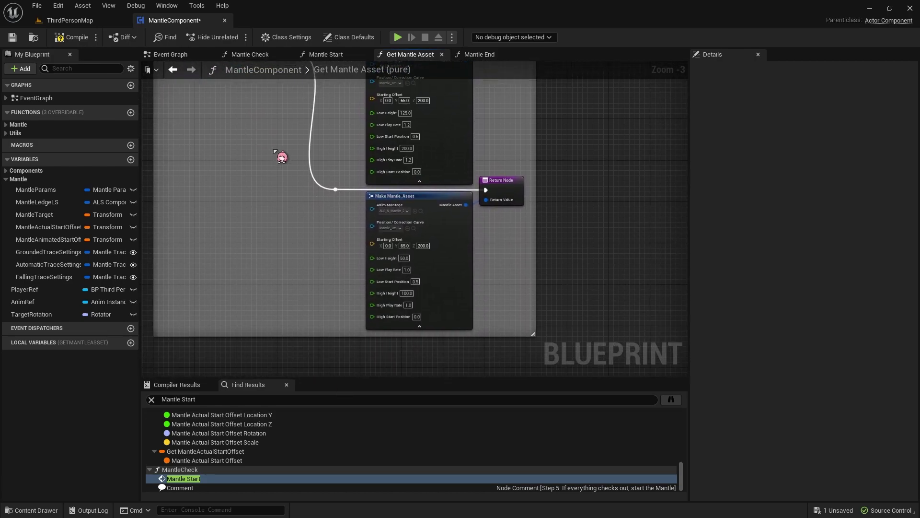
scroll(282, 158, up, 3)
Step: Assign ClimbUp_Montage from the Climbing animations folder to the mantle asset's Anim Montage pin
key(ctrl+space)
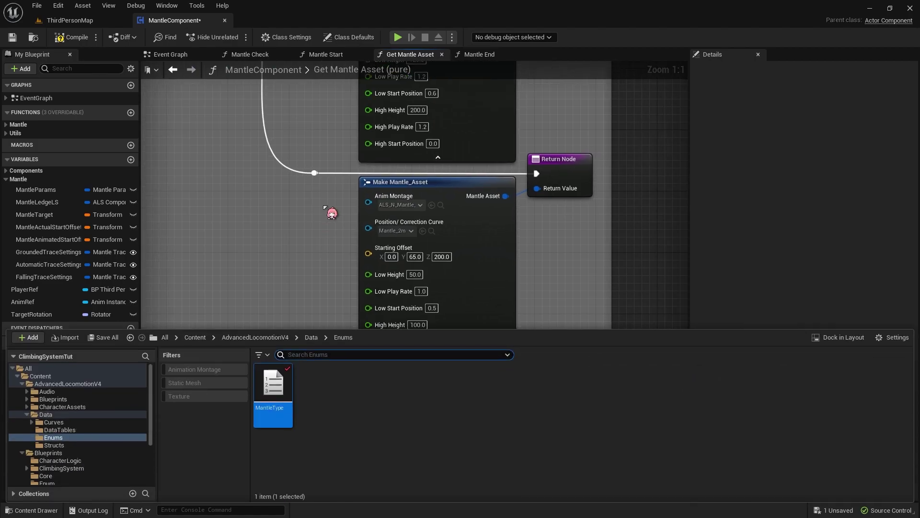
scroll(95, 413, down, 3)
click(90, 473)
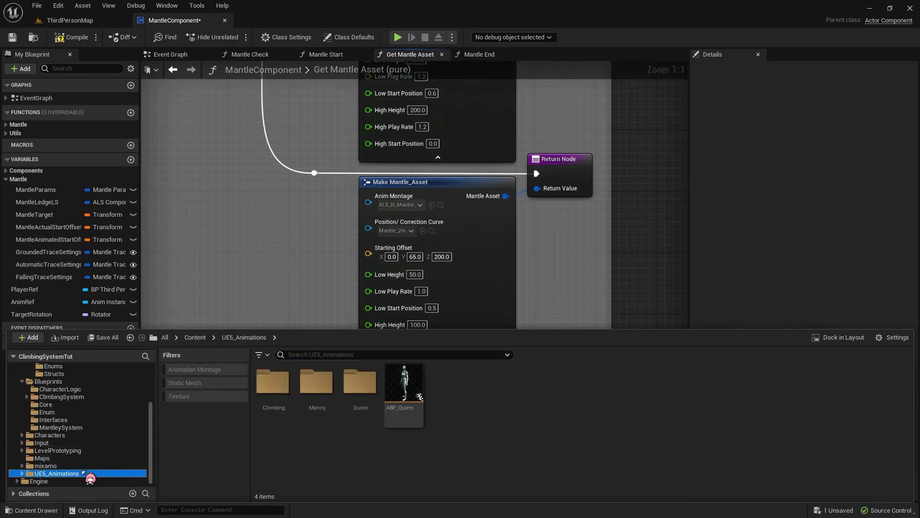
double_click(273, 382)
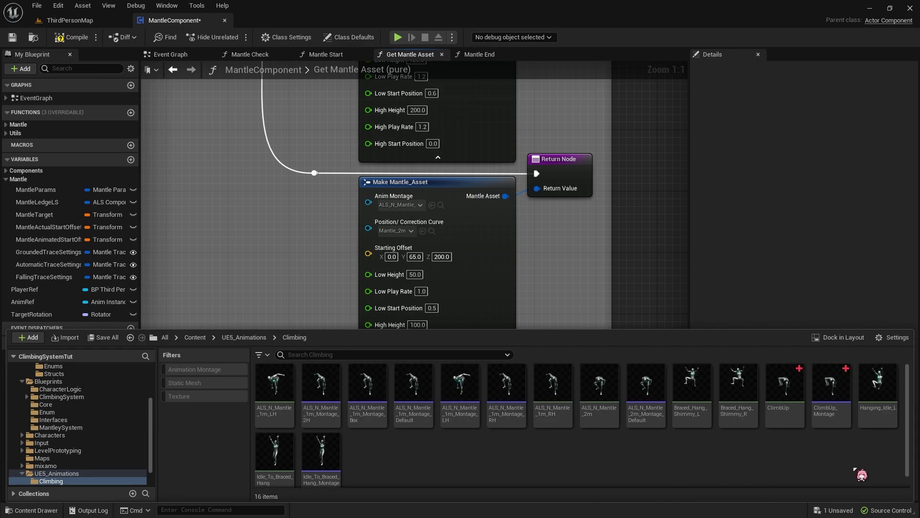
mouse_move(821, 406)
mouse_down()
mouse_move(397, 207)
mouse_move(365, 214)
mouse_up()
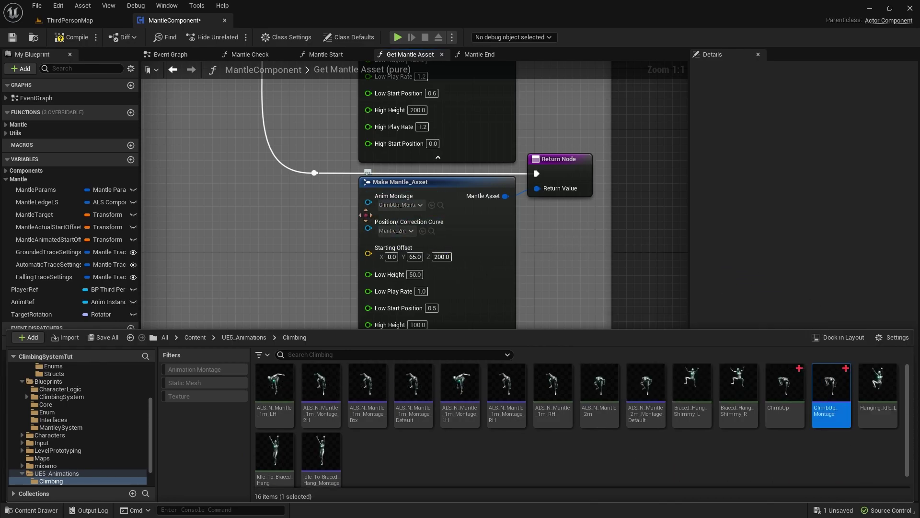
Step: Duplicate the Mantle_2m curve as ClimbUp and plug it into the Position/Correction Curve pin
click(432, 231)
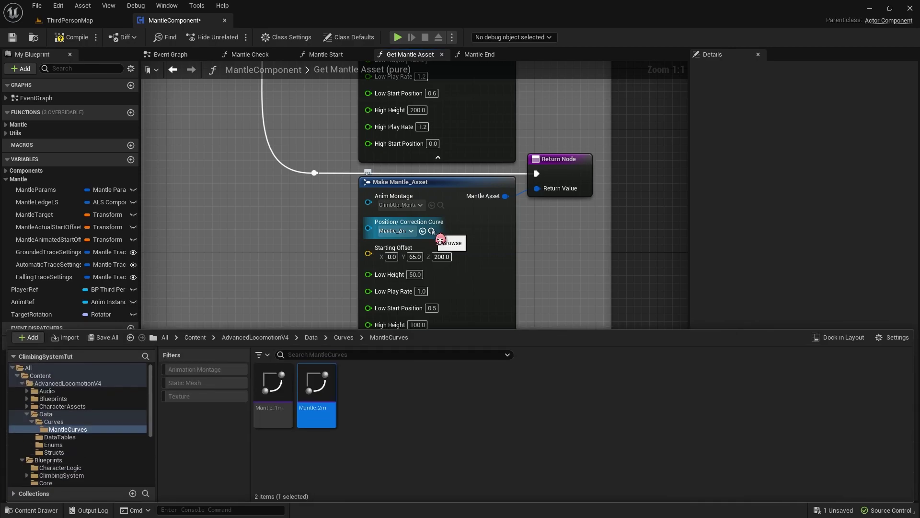
key(ctrl+d)
text(C)
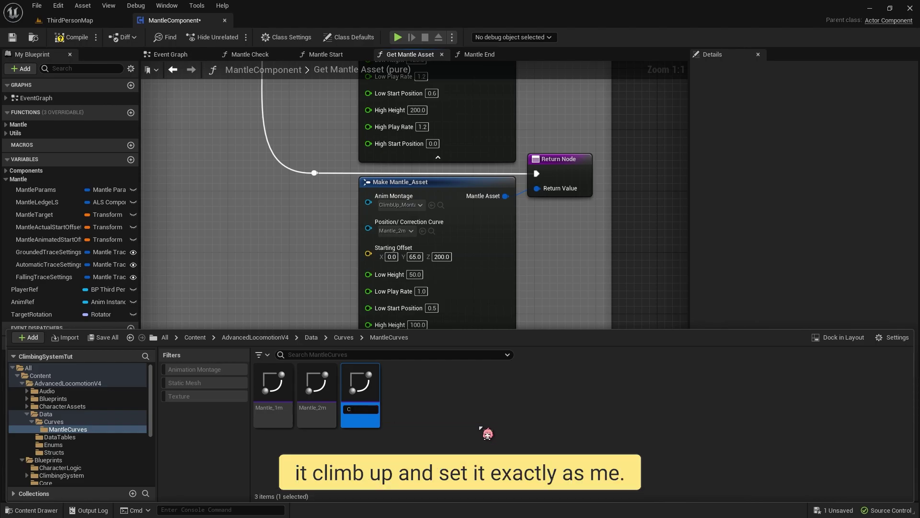
text(limbUp)
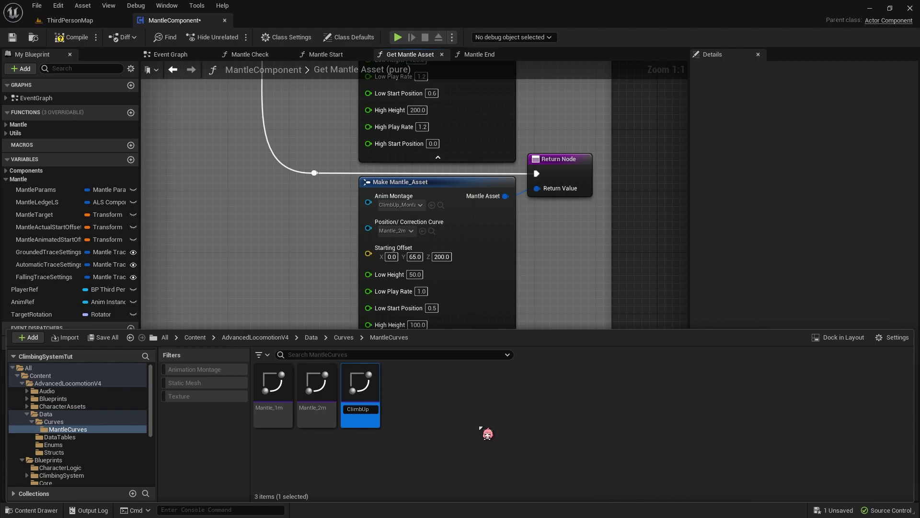
key(Return)
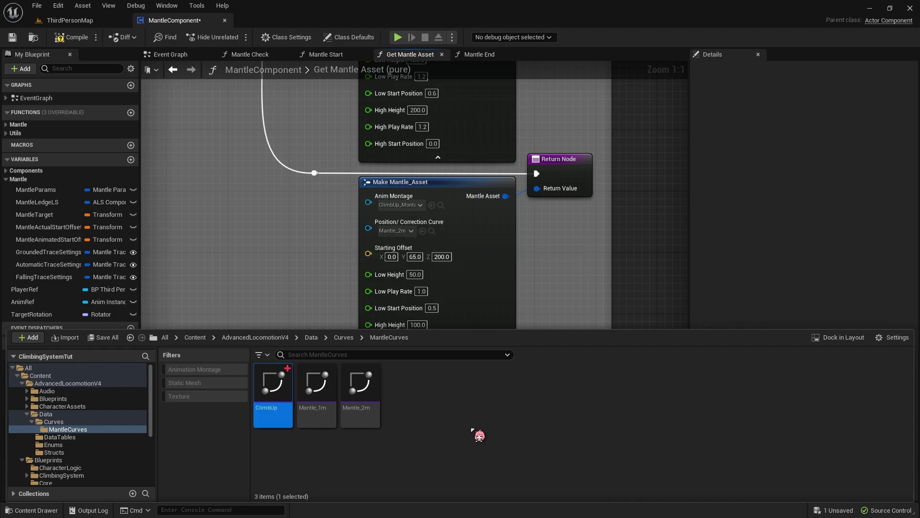
mouse_move(272, 383)
mouse_down()
mouse_move(377, 237)
mouse_move(422, 242)
mouse_up()
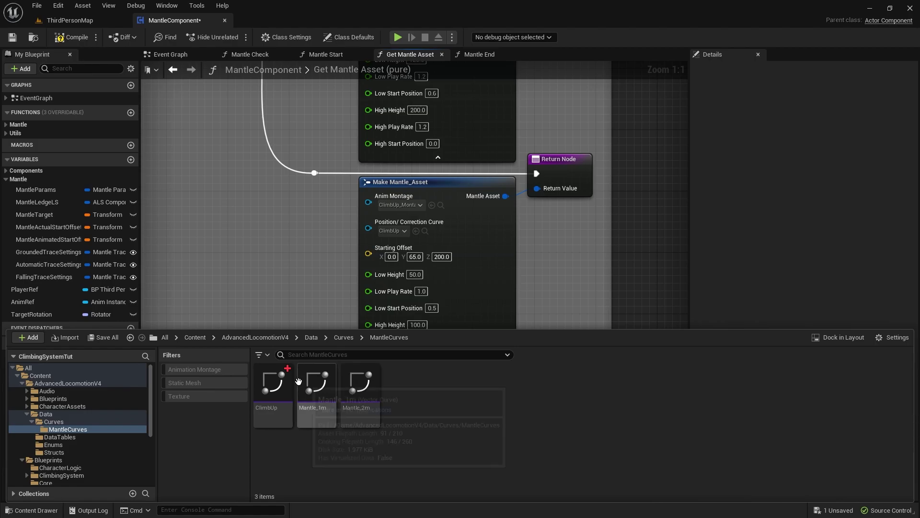
double_click(284, 385)
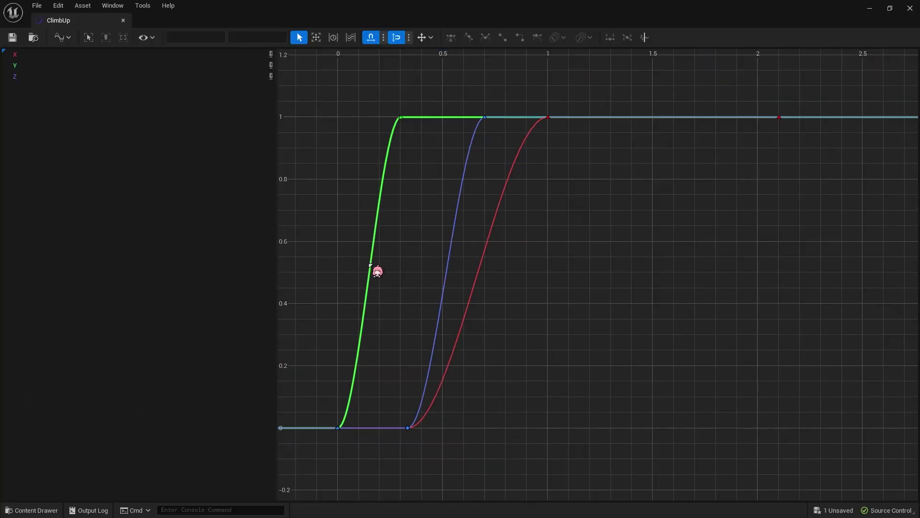
Step: Delete the Y and Z curves' keys at 0 and 0.33 so both stay at 1, and save
scroll(378, 271, down, 1)
scroll(450, 349, down, 1)
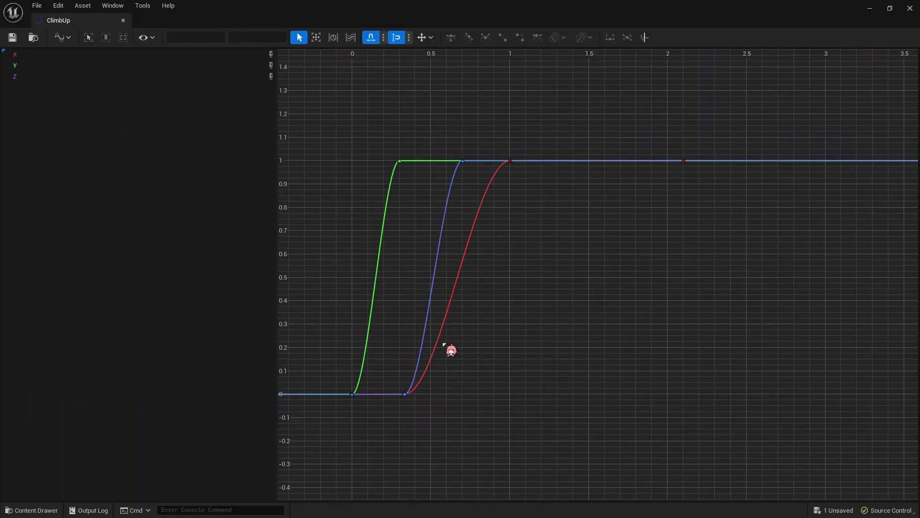
right_drag(477, 364, 533, 389)
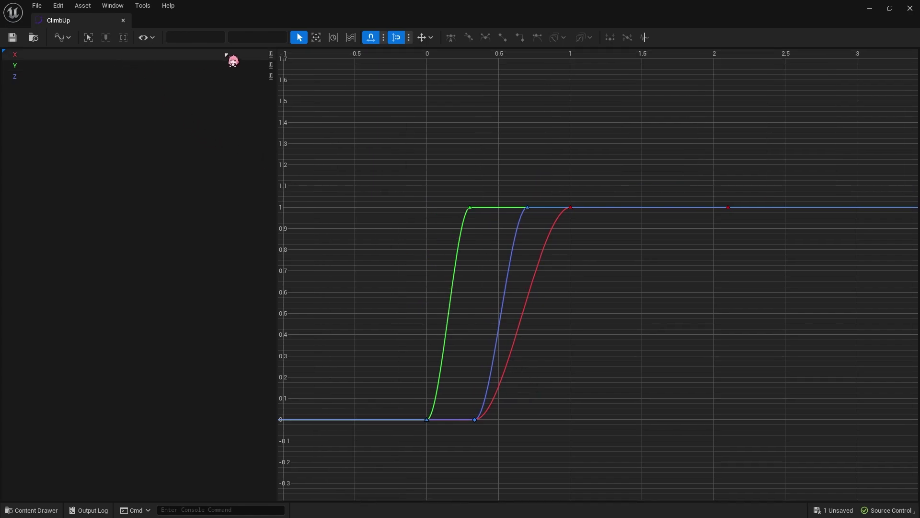
click(271, 54)
scroll(415, 230, down, 3)
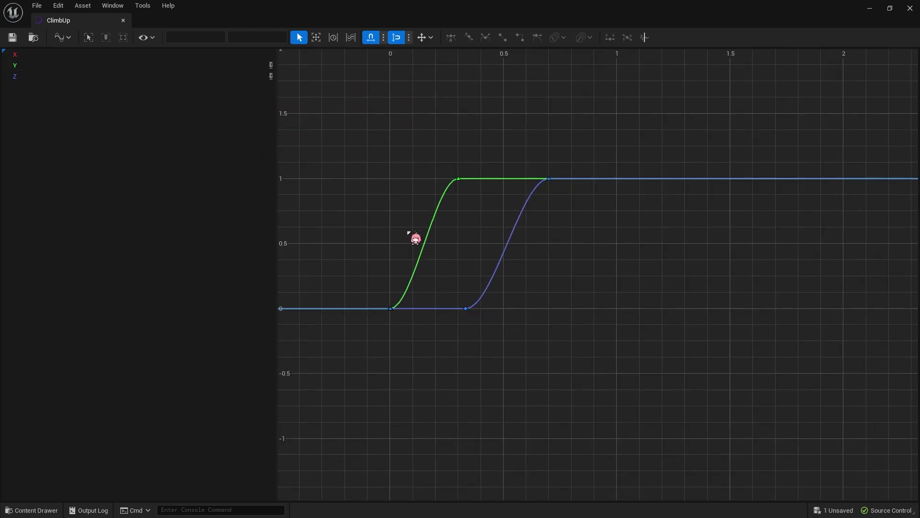
right_drag(409, 233, 411, 254)
drag(341, 282, 538, 386)
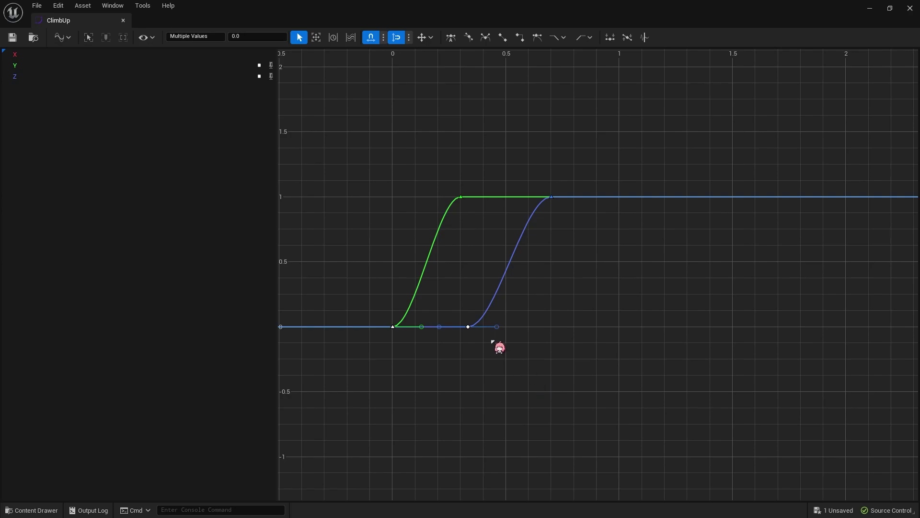
key(Delete)
click(18, 36)
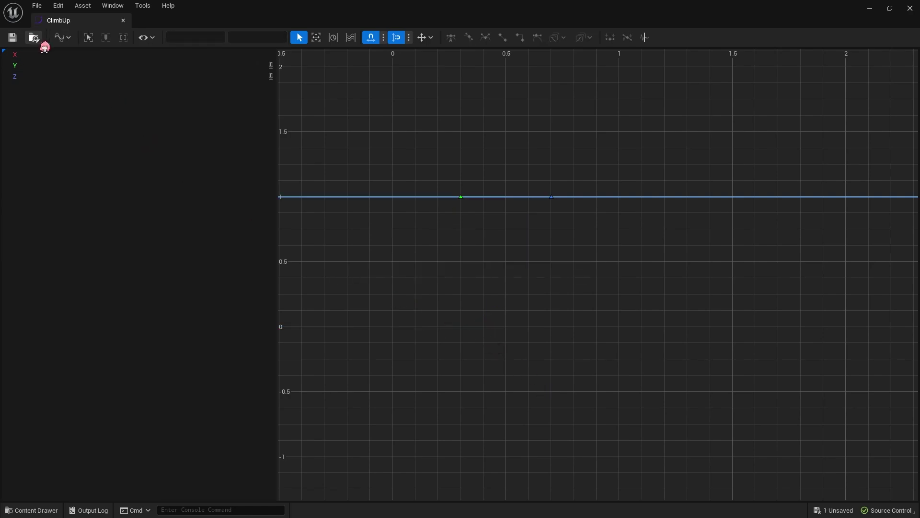
Step: Make the X curve a straight ramp by removing its 0.333 key and raising the first key to 0.9, then save
click(272, 54)
scroll(369, 218, down, 5)
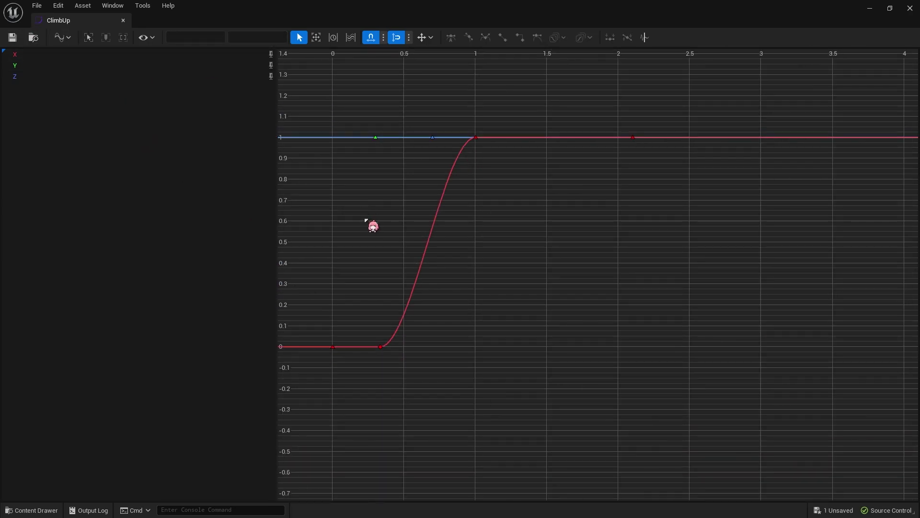
right_drag(372, 238, 408, 295)
drag(420, 324, 465, 403)
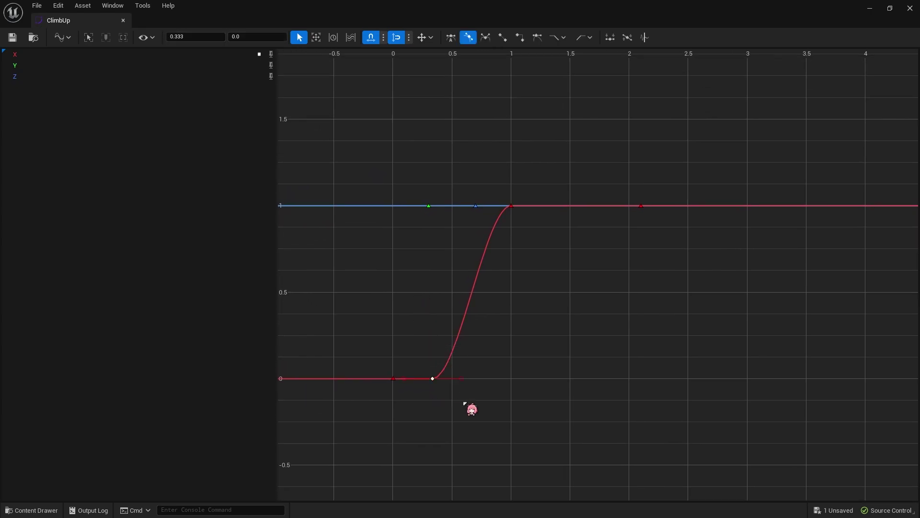
key(Delete)
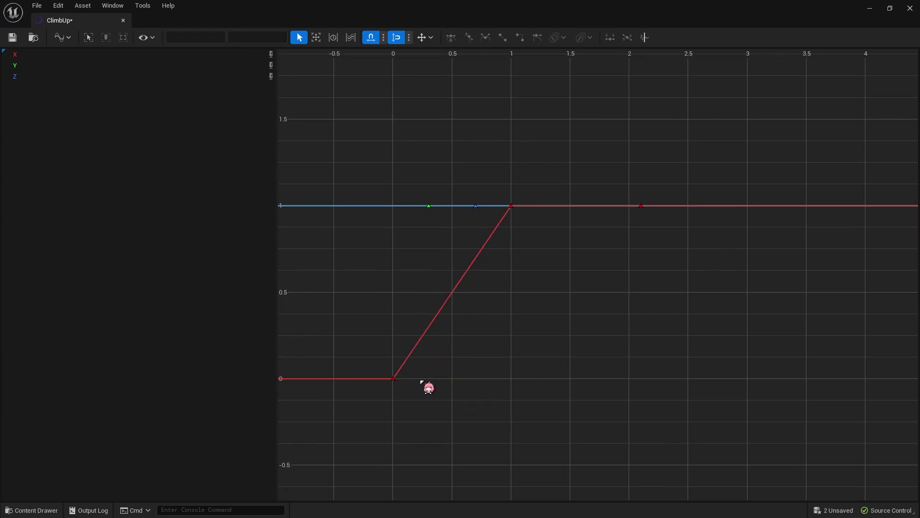
drag(400, 378, 391, 382)
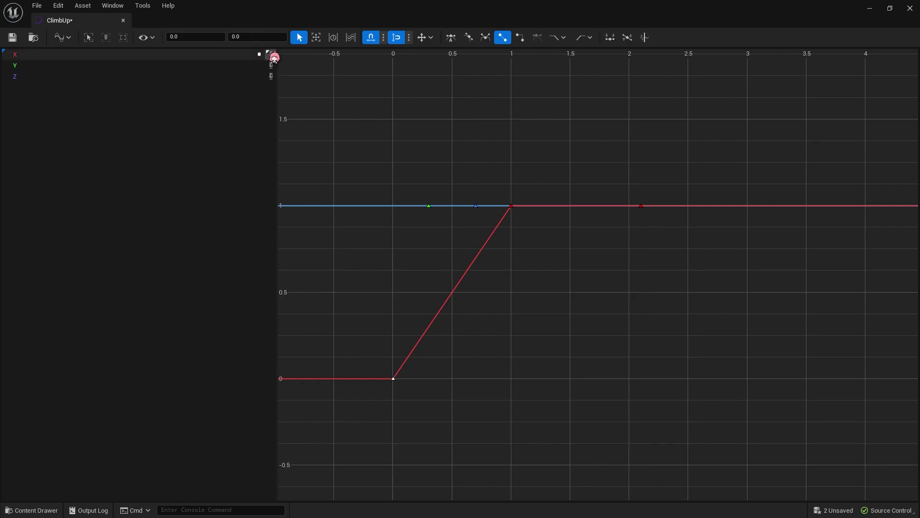
click(267, 37)
text(9)
key(Return)
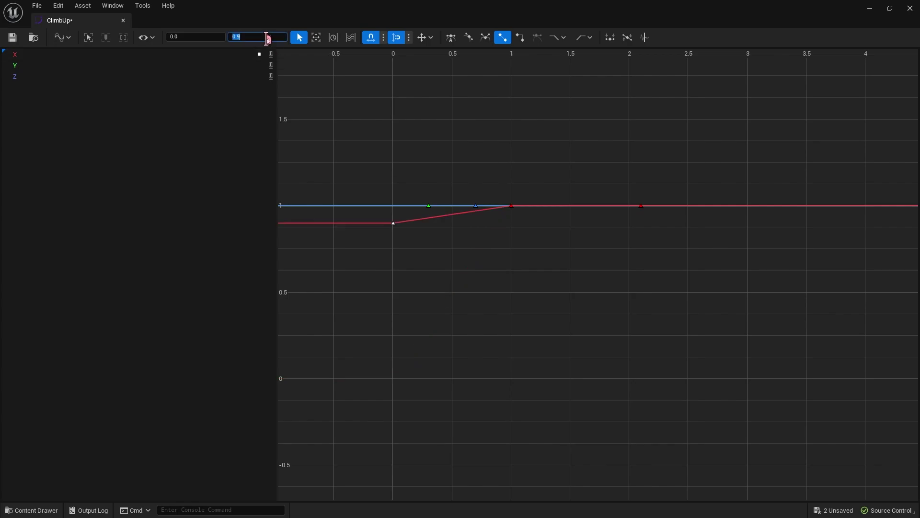
scroll(397, 195, up, 3)
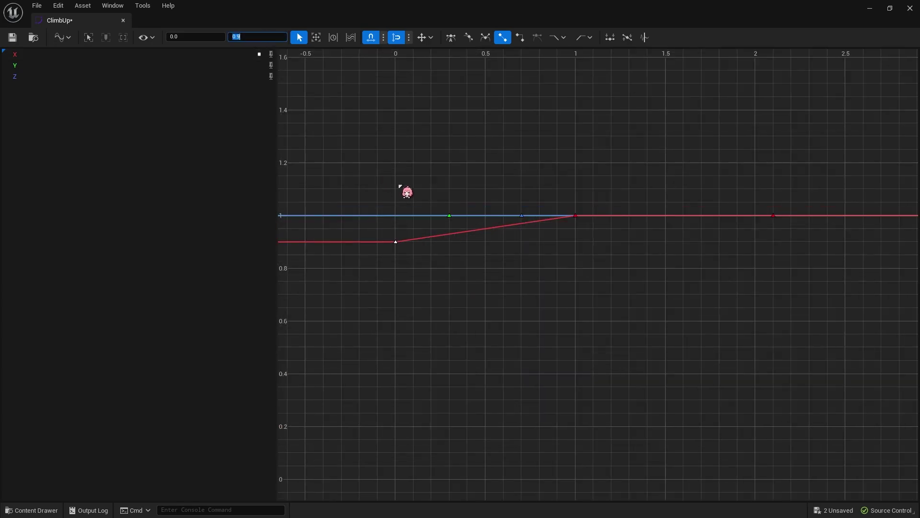
click(434, 171)
click(15, 41)
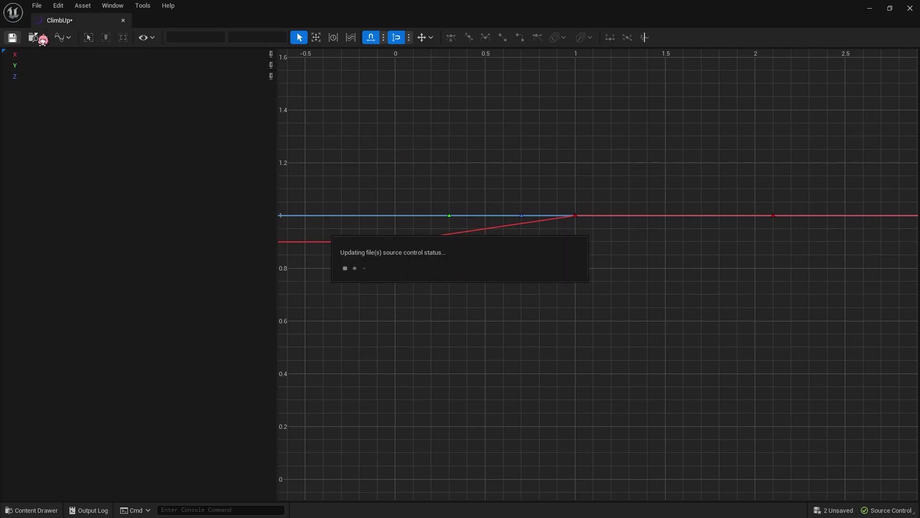
drag(60, 20, 283, 33)
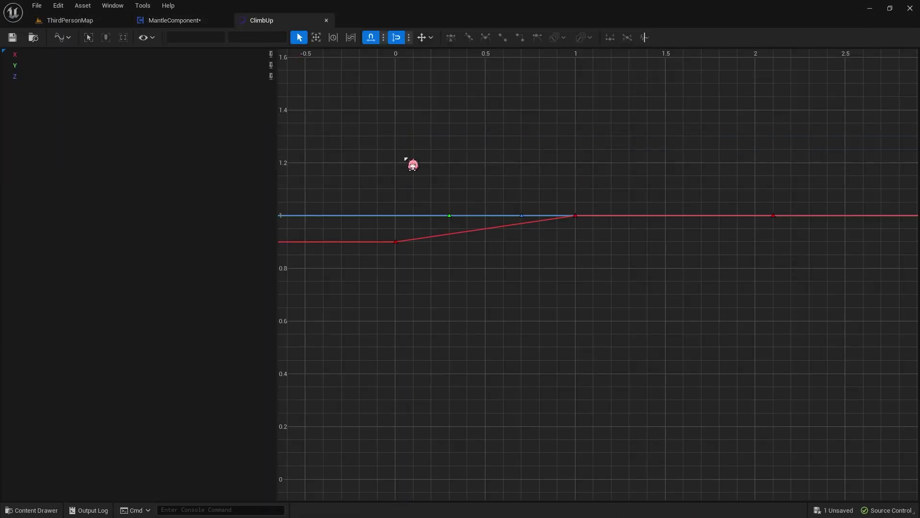
scroll(407, 159, down, 2)
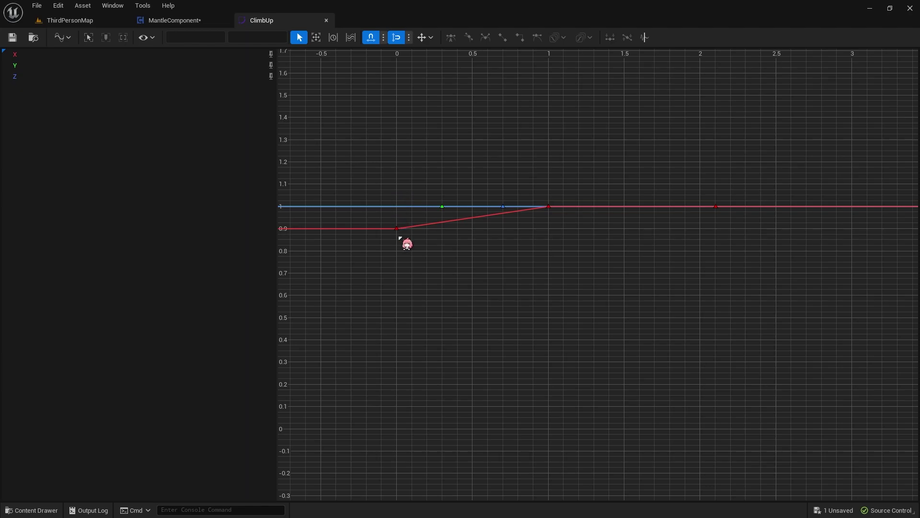
click(163, 20)
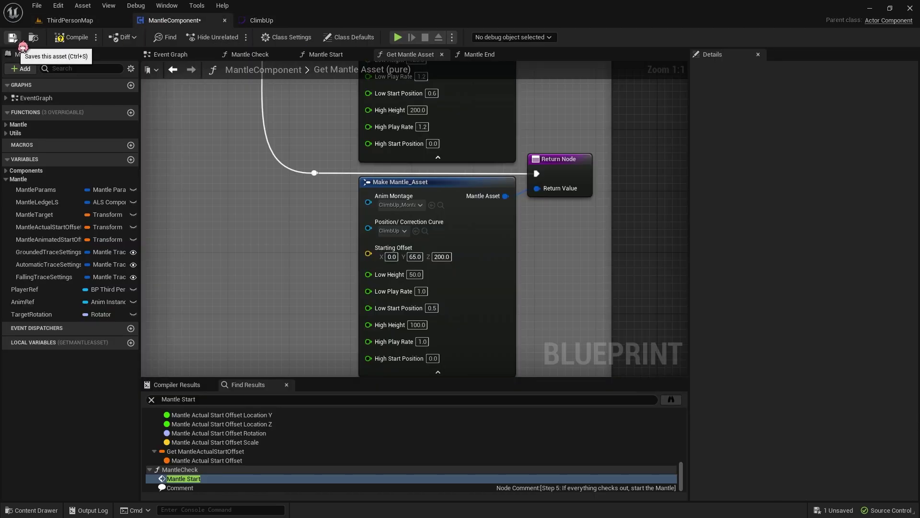
Step: Save MantleComponent and bring up the Mantle Check graph at Step 5
click(12, 37)
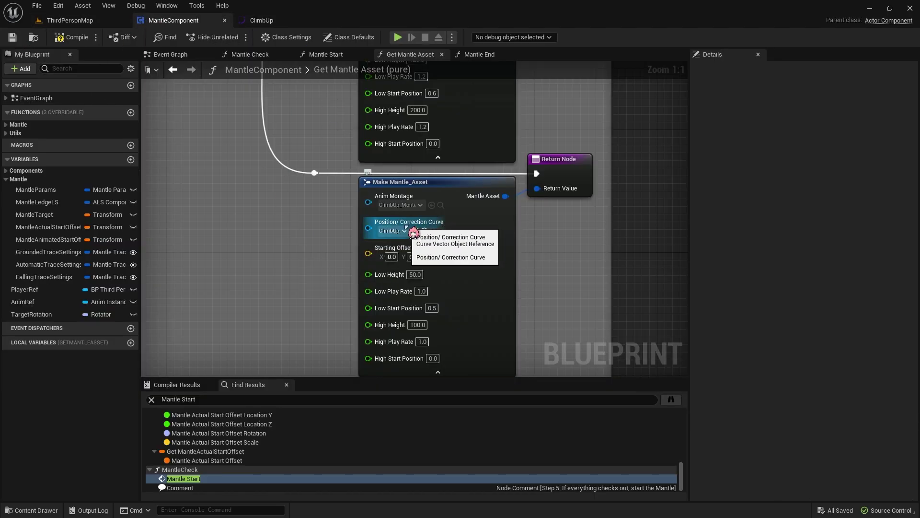
scroll(341, 218, down, 3)
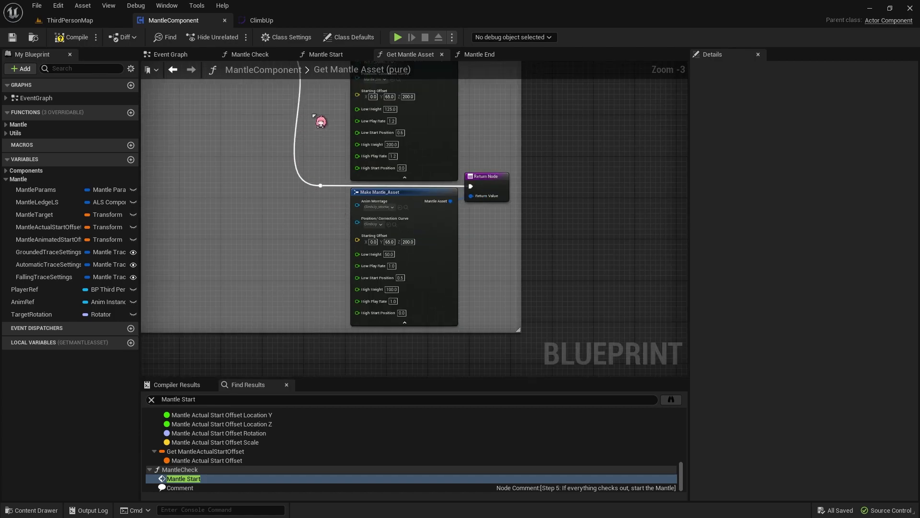
click(325, 54)
scroll(397, 189, down, 4)
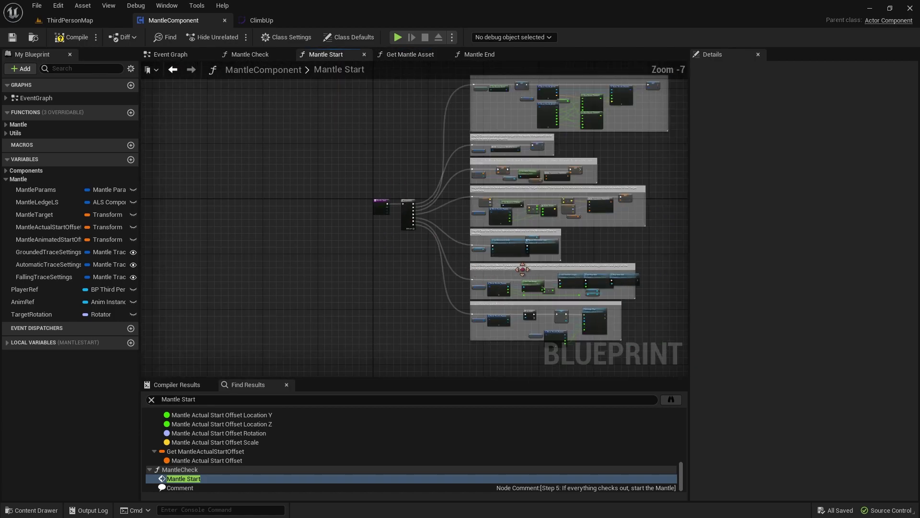
scroll(522, 269, up, 2)
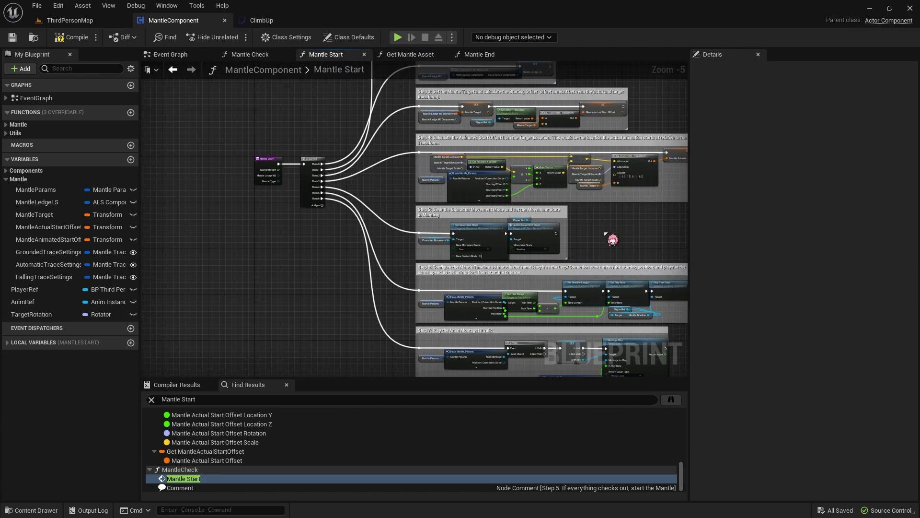
mouse_move(613, 239)
right_down()
mouse_move(483, 134)
mouse_move(483, 375)
mouse_move(483, 224)
right_up()
double_click(183, 479)
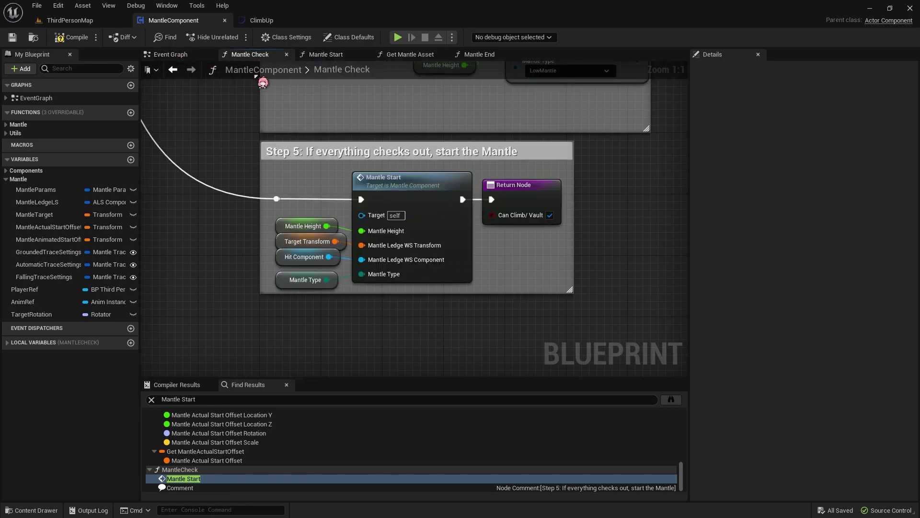
scroll(394, 255, down, 6)
scroll(394, 255, up, 7)
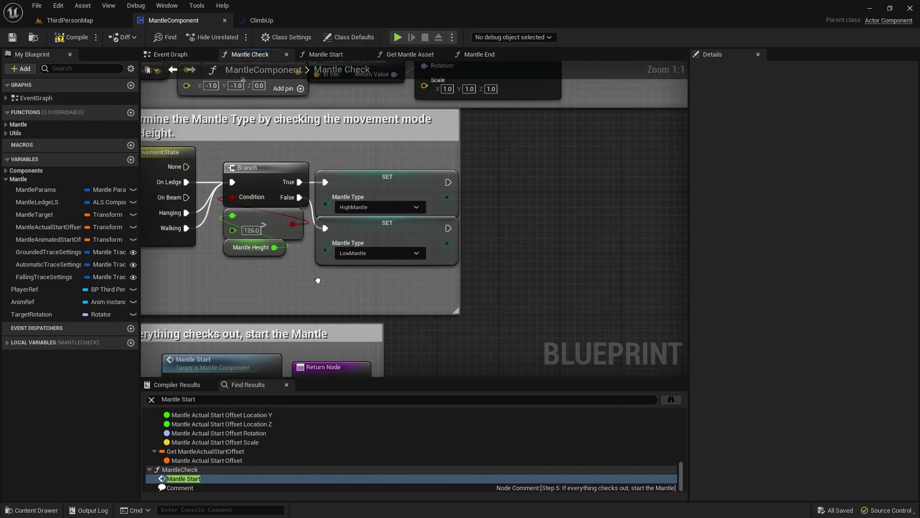
Step: Duplicate the SET Mantle Type node, setting the first SET to ClimbUp and the new third to HighMantle
click(473, 223)
key(ctrl+c)
key(ctrl+v)
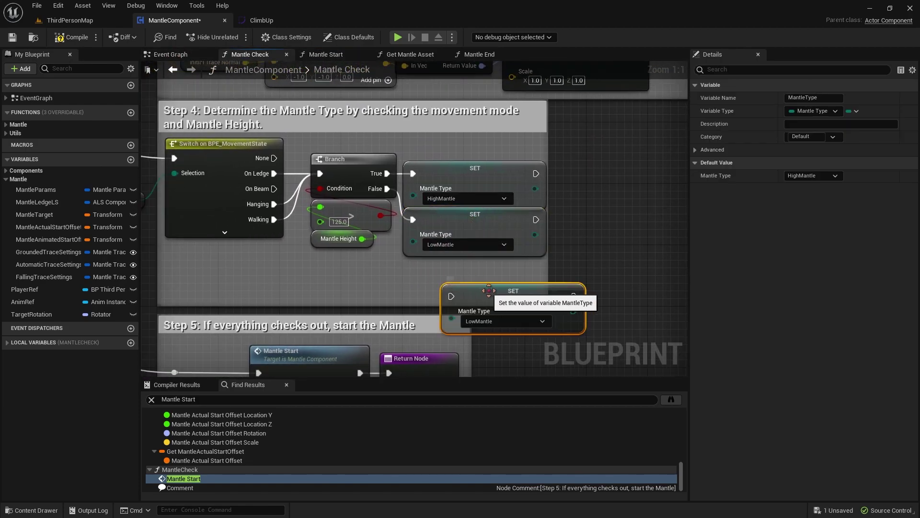
drag(453, 293, 461, 275)
click(494, 298)
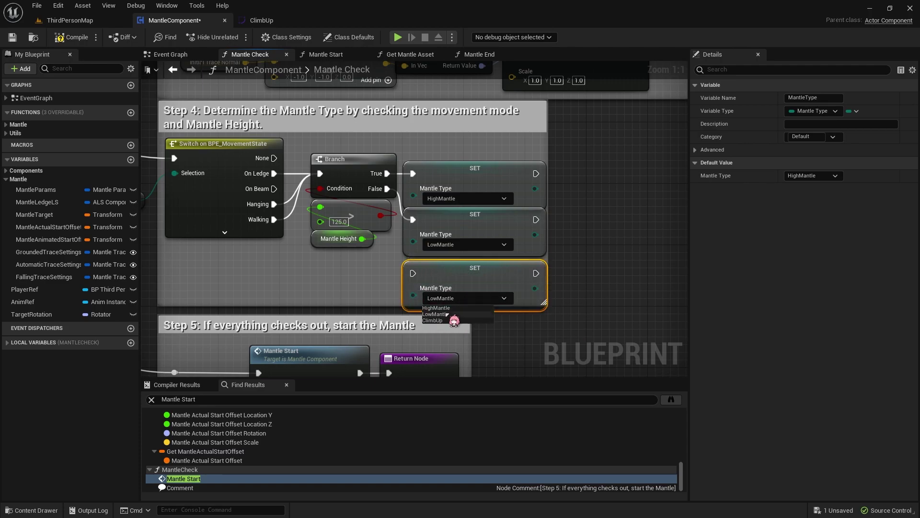
click(434, 321)
click(370, 292)
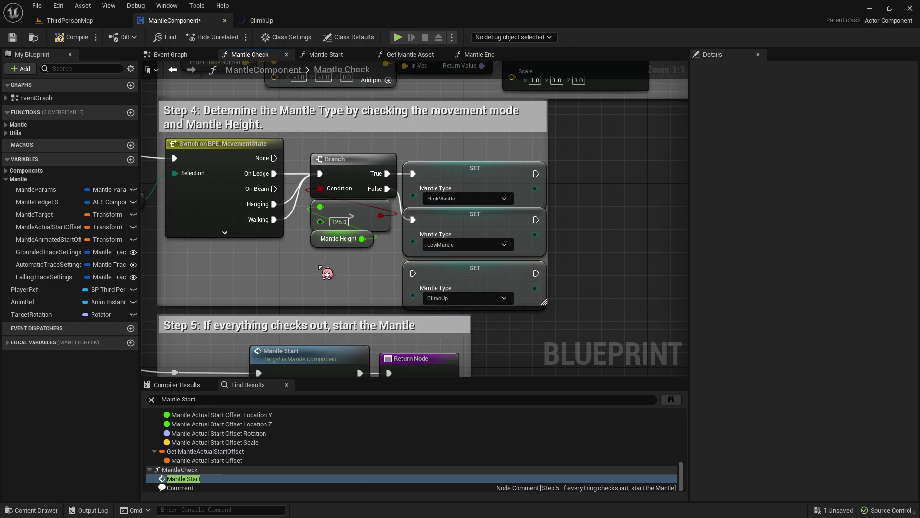
click(475, 198)
click(439, 219)
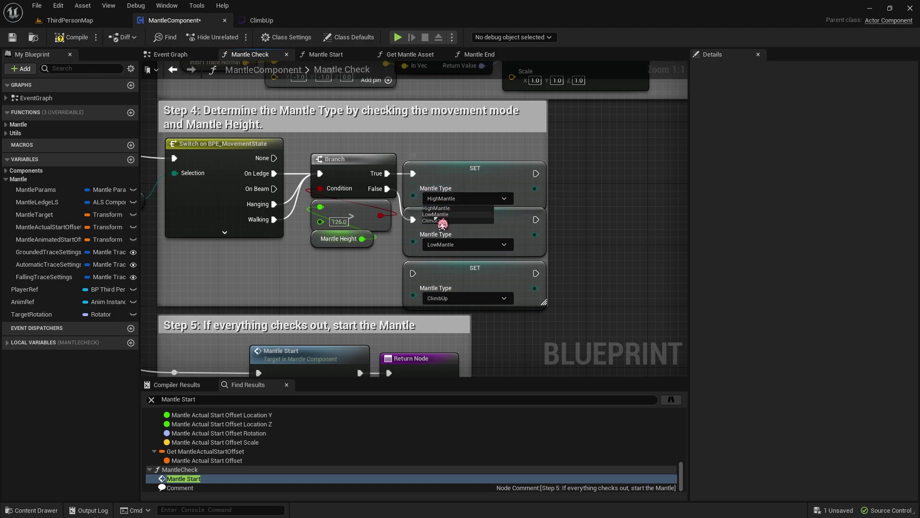
click(441, 298)
click(439, 309)
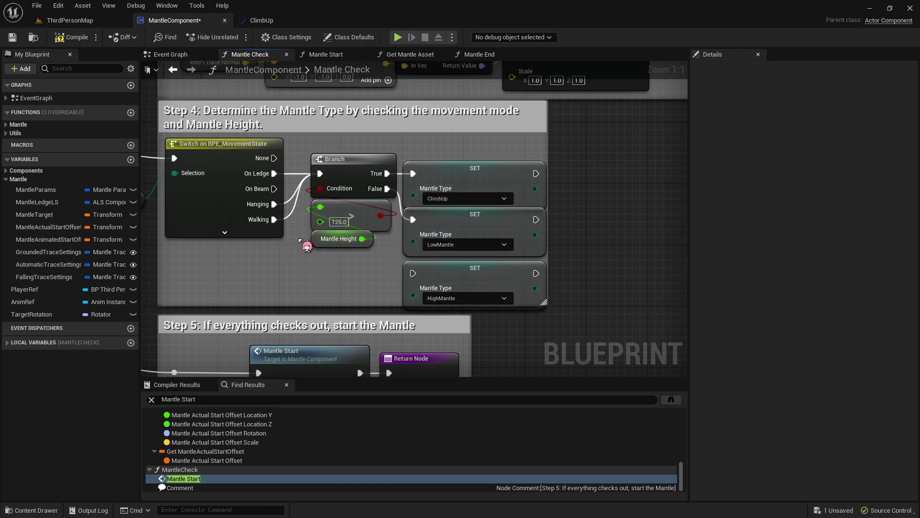
Step: Wire the Walking output into the HighMantle SET node and save MantleComponent
mouse_move(286, 218)
mouse_down()
mouse_move(314, 250)
mouse_move(412, 274)
mouse_up()
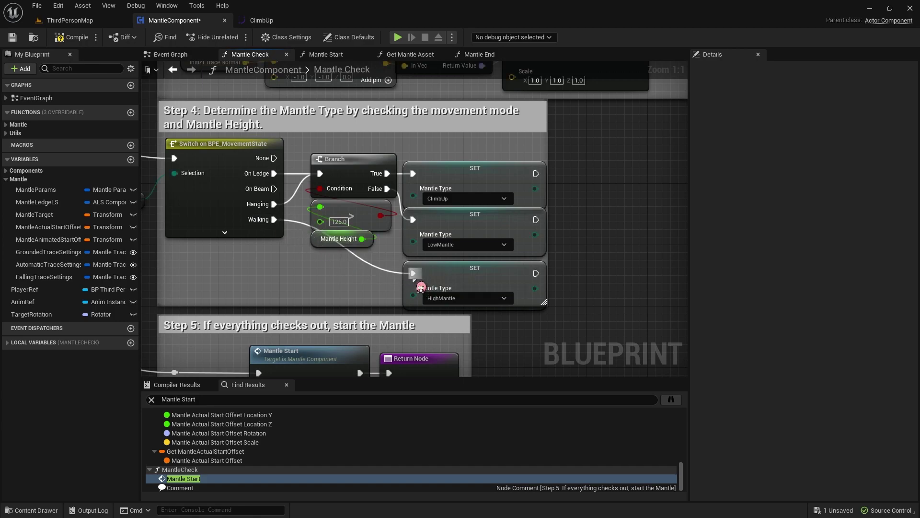
click(13, 38)
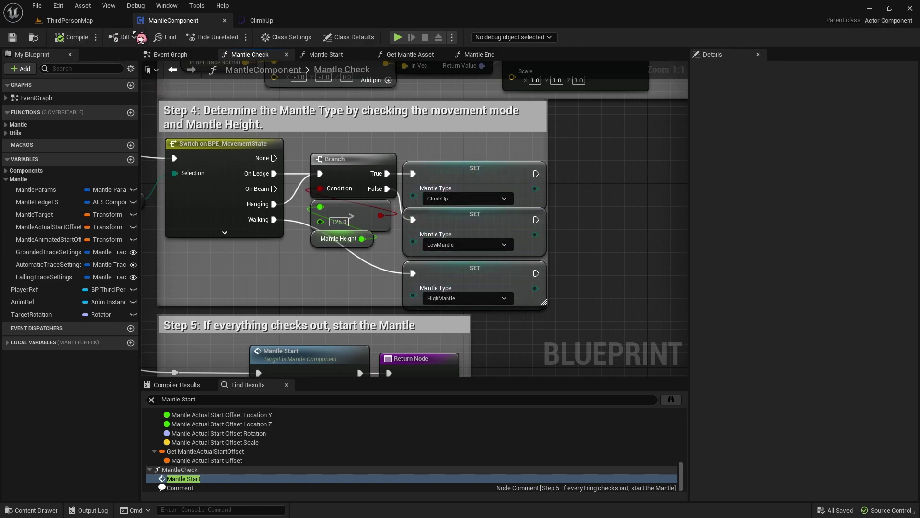
click(69, 20)
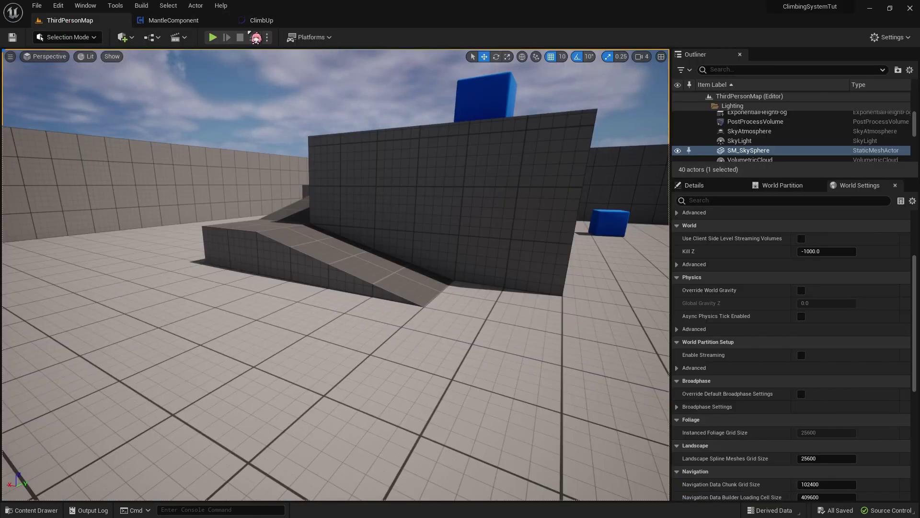
click(213, 37)
click(336, 240)
key(w)
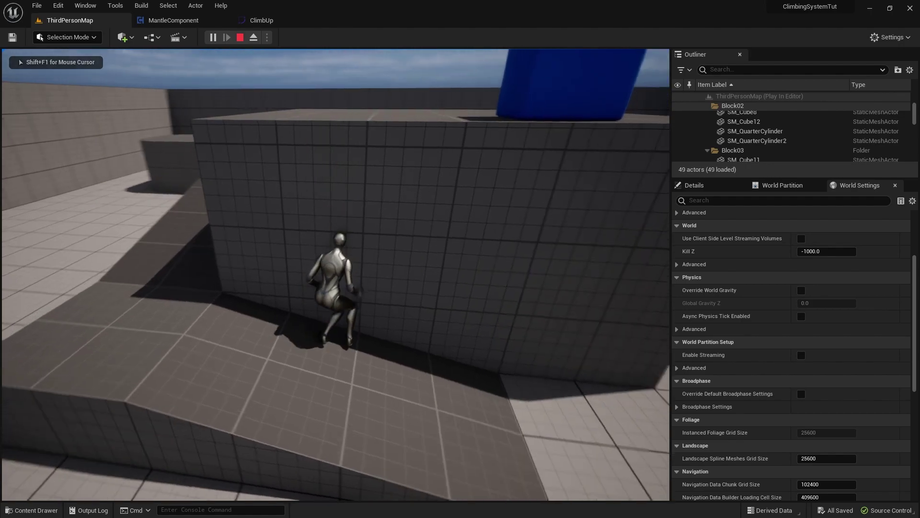
key(space)
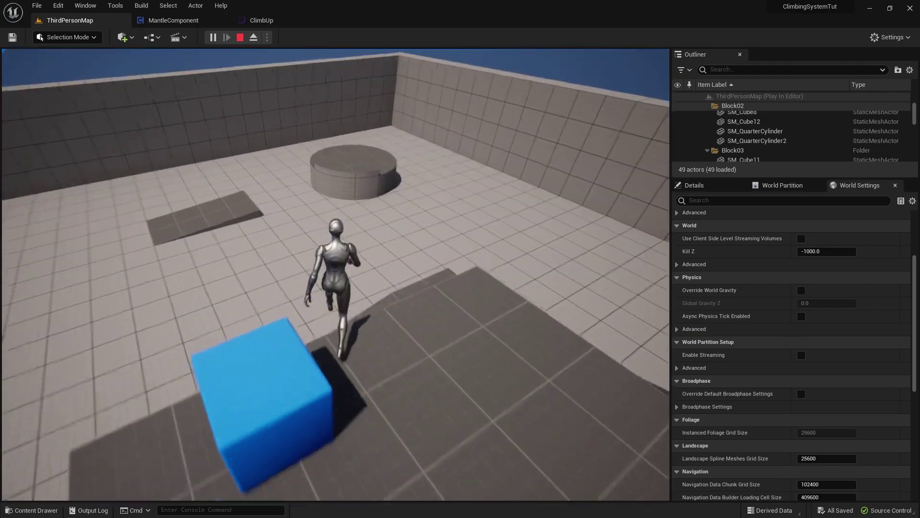
key(space)
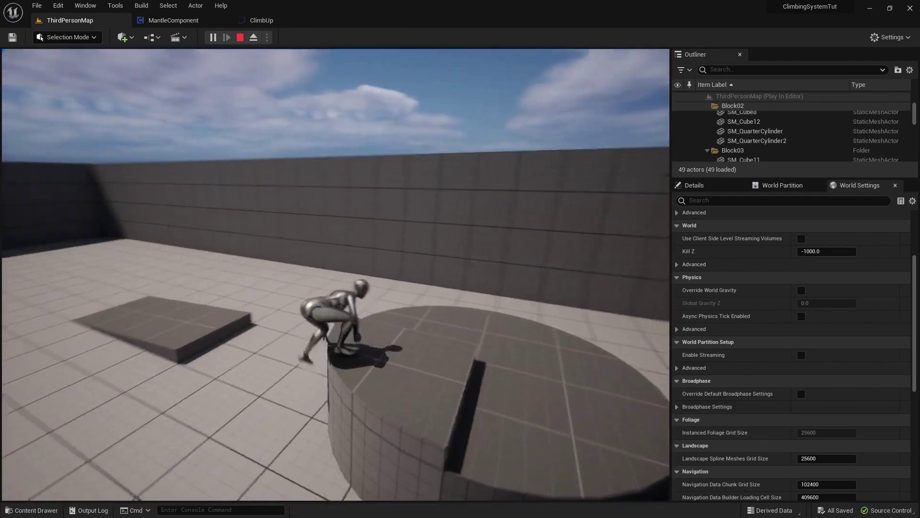
key(w)
key(w)
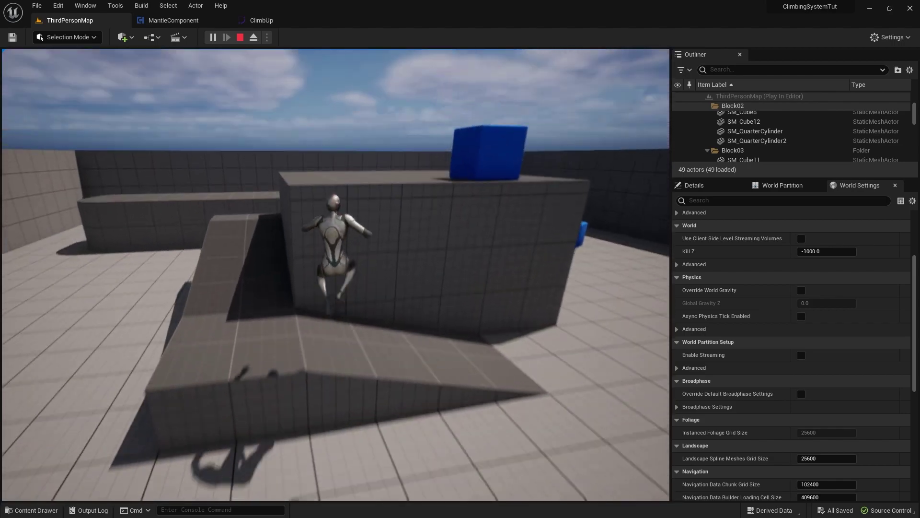
key(w)
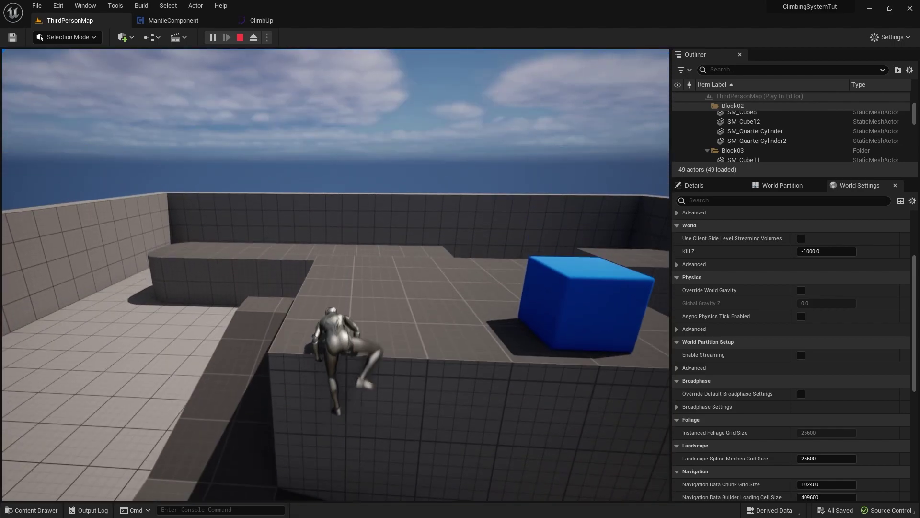
key(w)
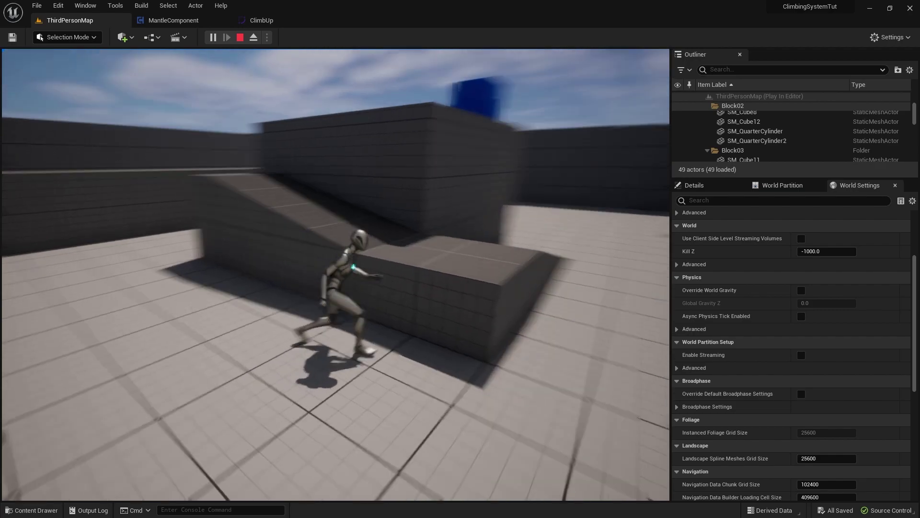
key(w)
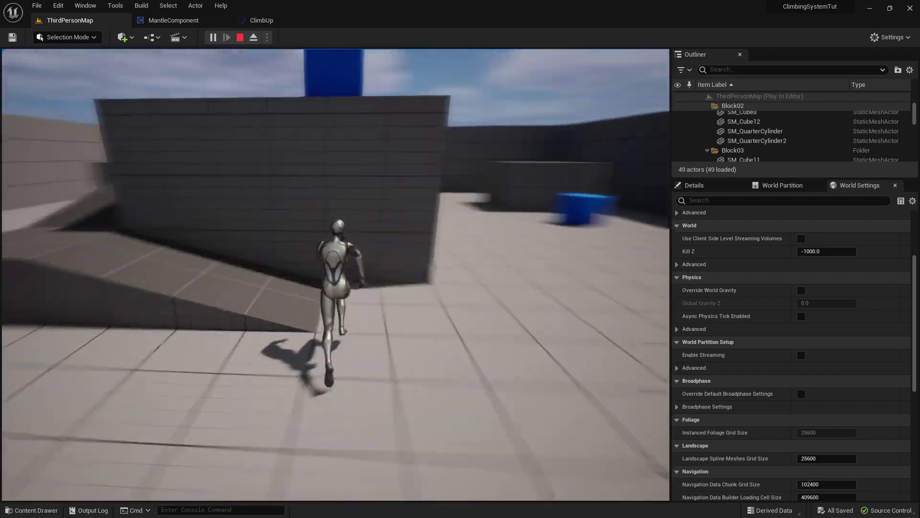
key(w)
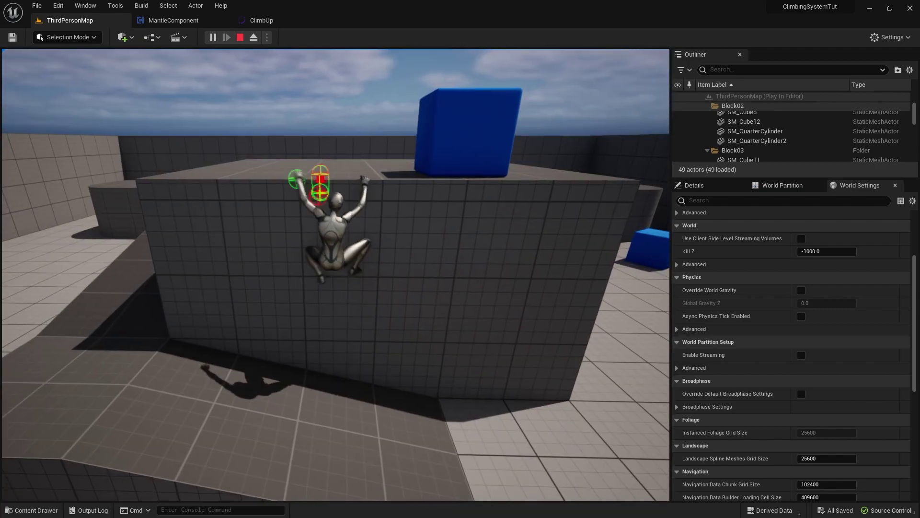
key(w)
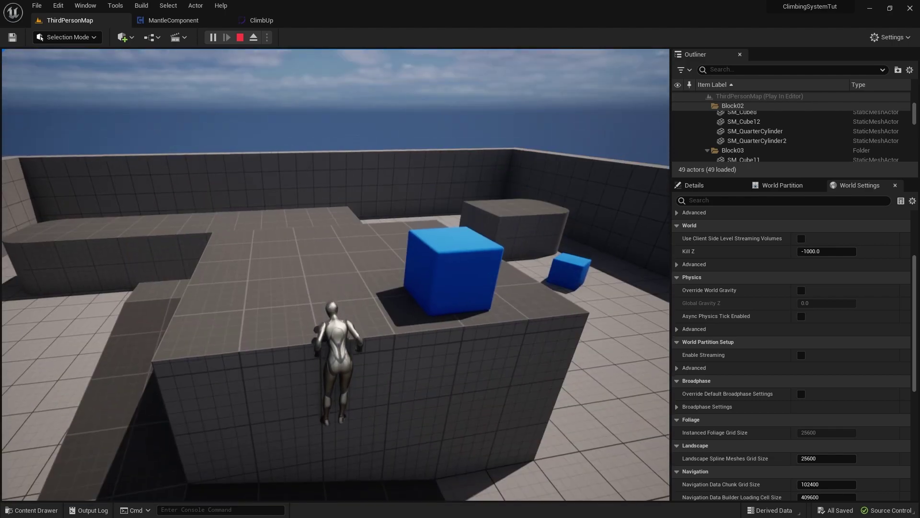
key(Escape)
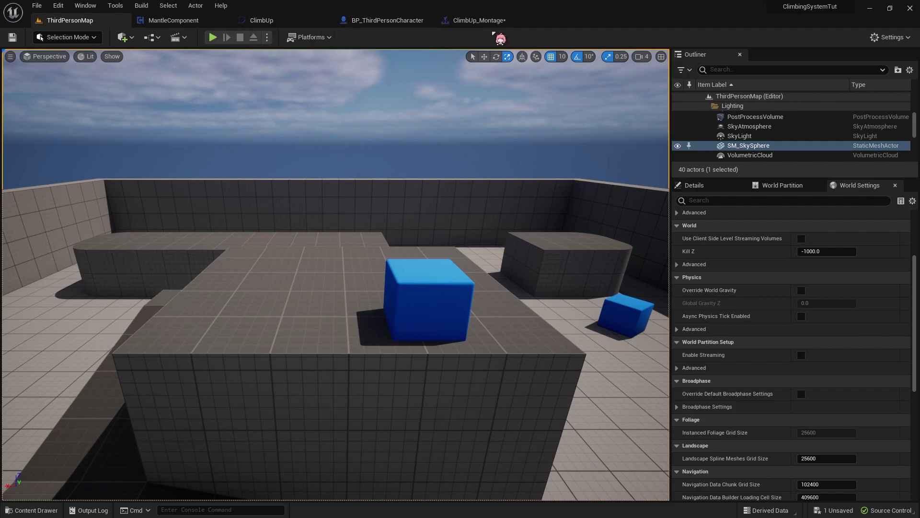
Step: Scrub the ClimbUp_Montage preview back to its start pose, then return to the ClimbUp curve
click(477, 20)
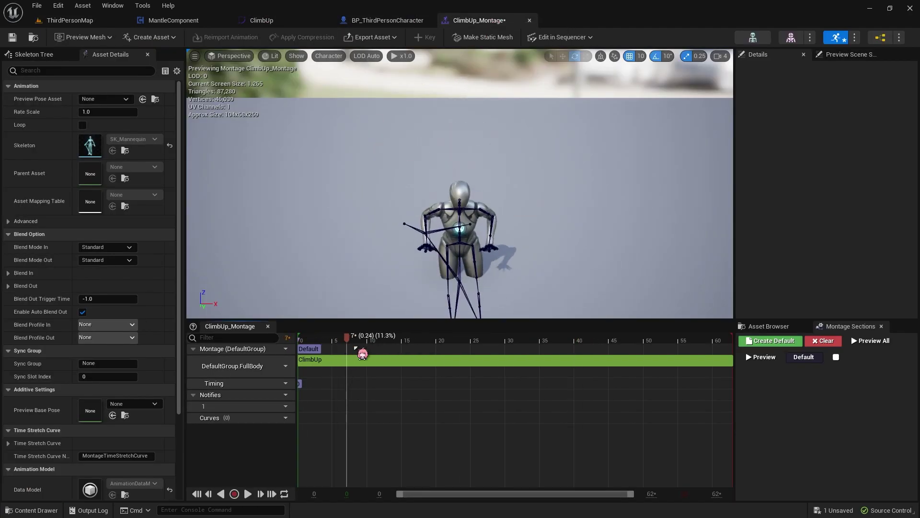
drag(299, 341, 389, 348)
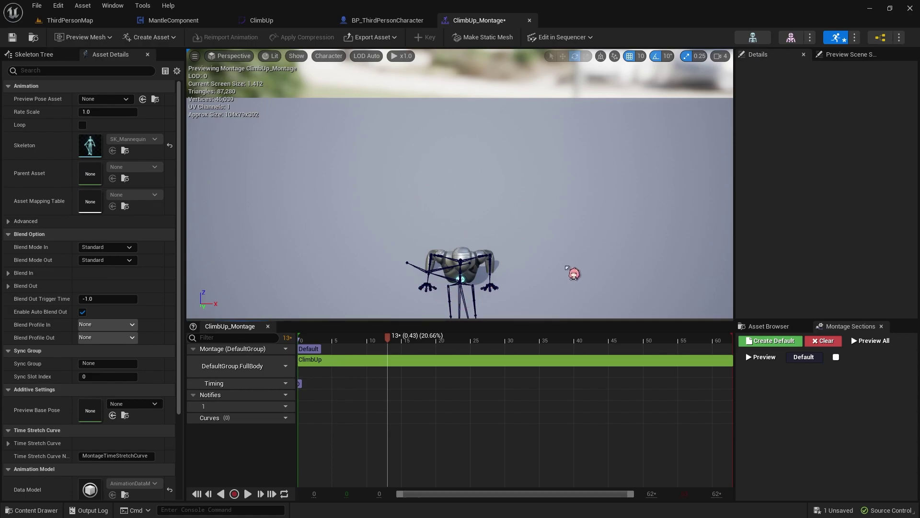
drag(387, 347, 302, 348)
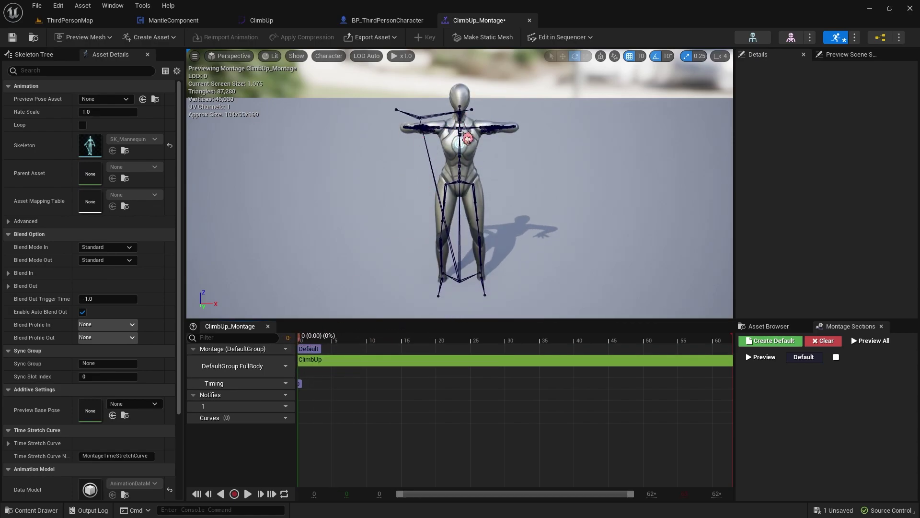
click(276, 22)
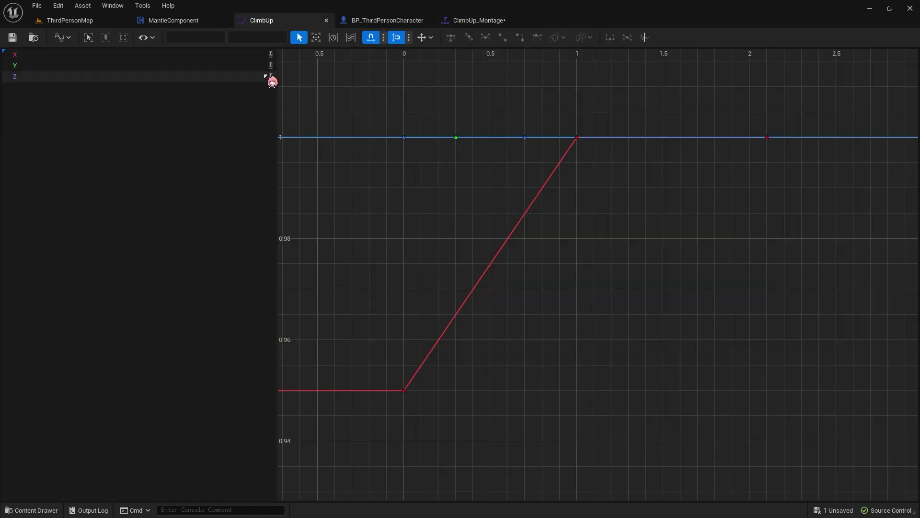
Step: Isolate the X curve and change its first key's value from 0.95 to 0
click(271, 65)
click(271, 76)
click(231, 54)
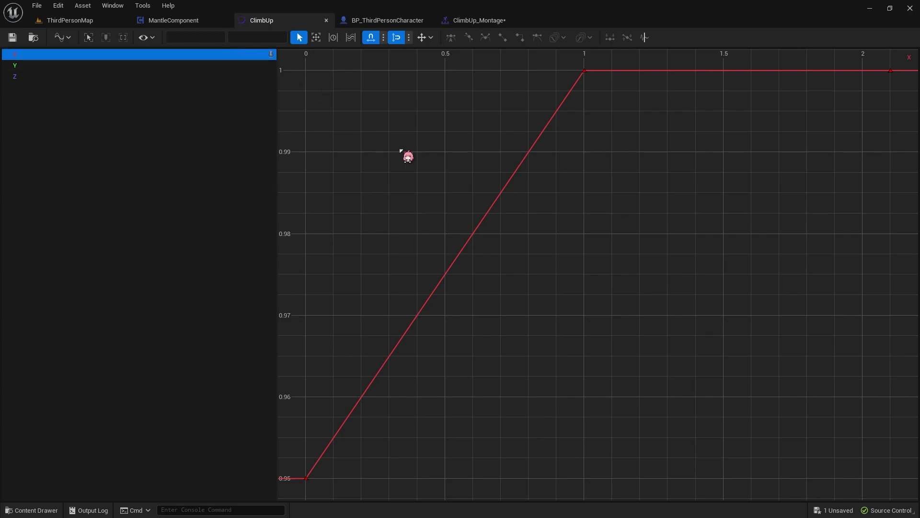
scroll(408, 149, down, 2)
drag(350, 347, 342, 355)
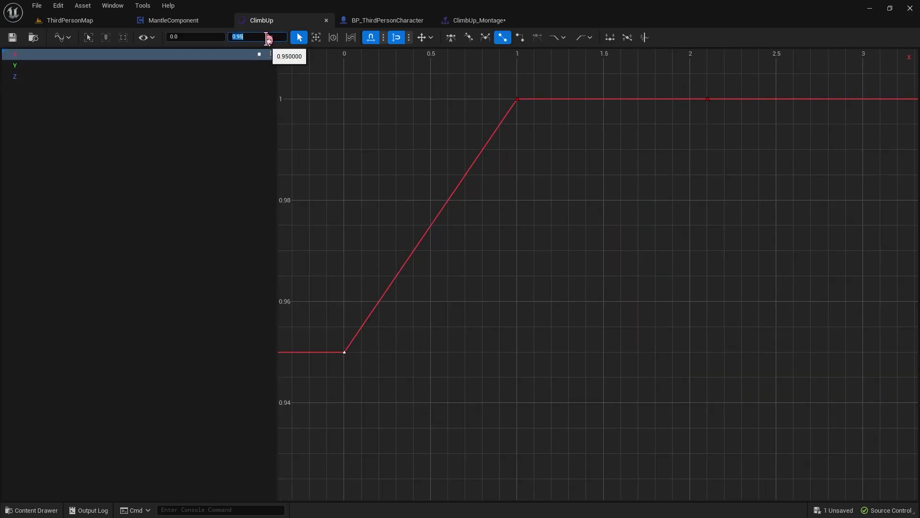
key(Return)
click(384, 150)
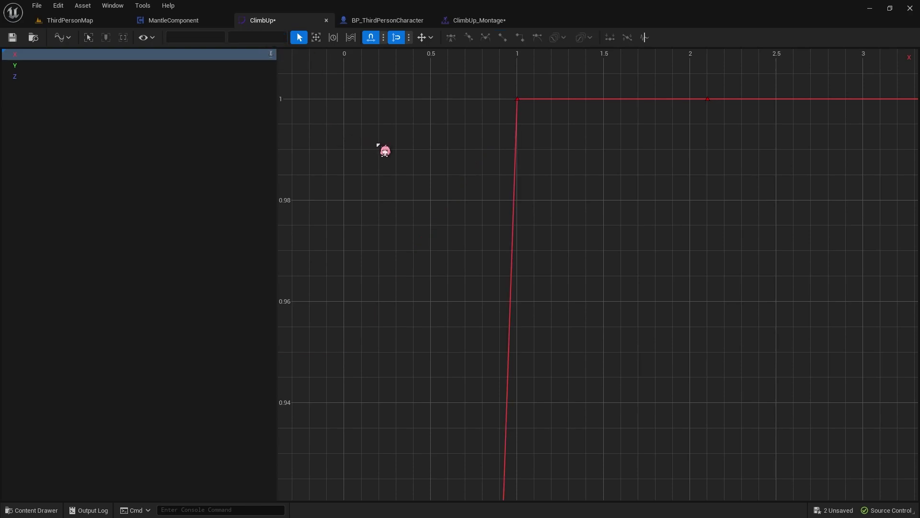
key(f)
Step: Move the X curve's key from time 1 to time 0.4, keeping its value at 1
scroll(401, 156, down, 2)
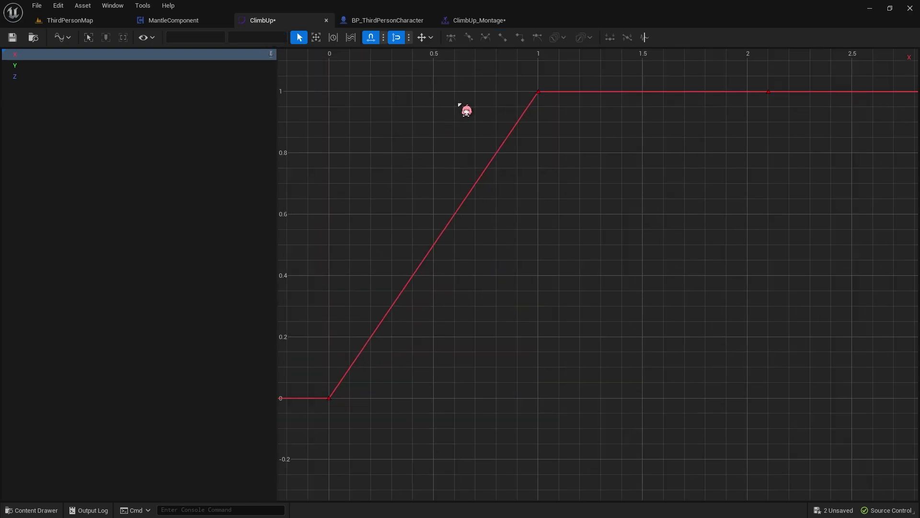
right_drag(460, 104, 486, 157)
drag(515, 103, 565, 156)
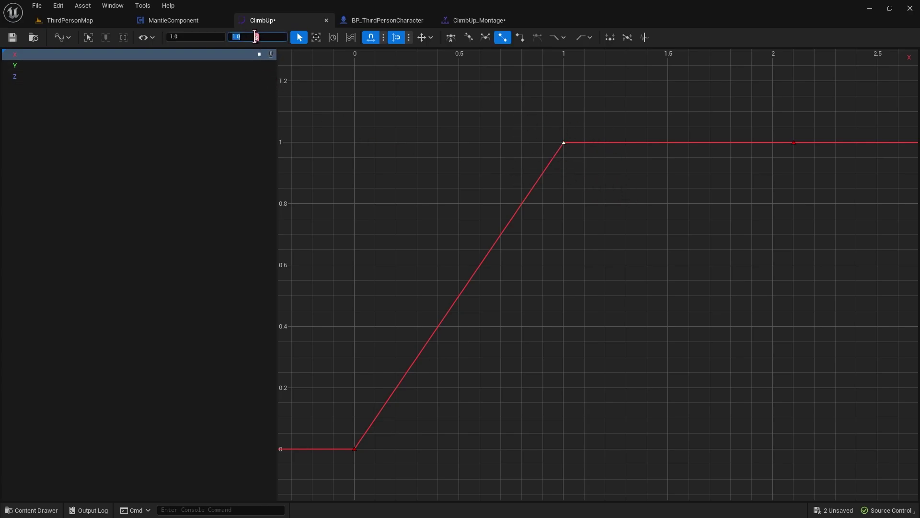
text(0.4)
key(Return)
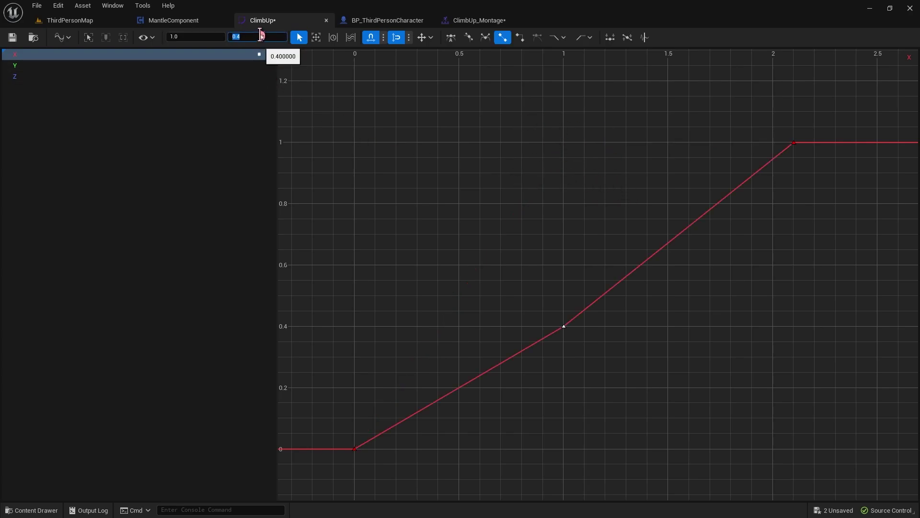
click(512, 204)
key(ctrl+z)
text(4)
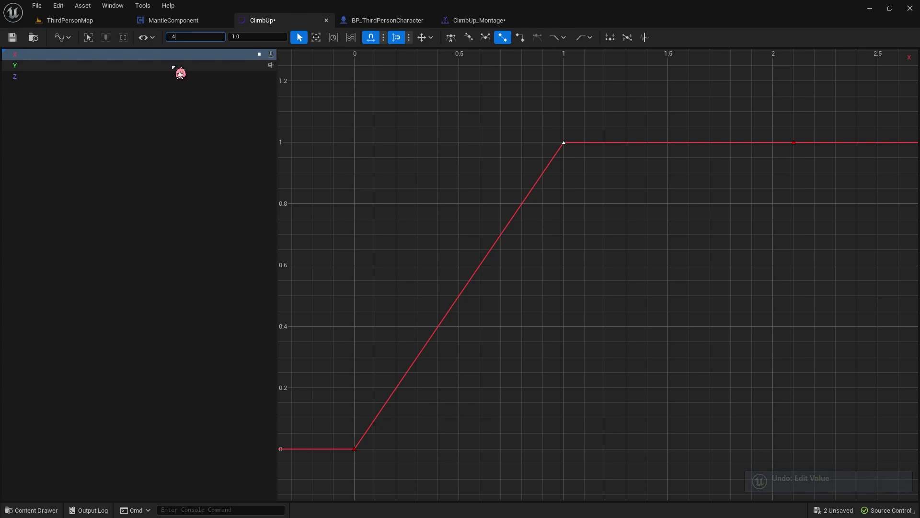
key(Return)
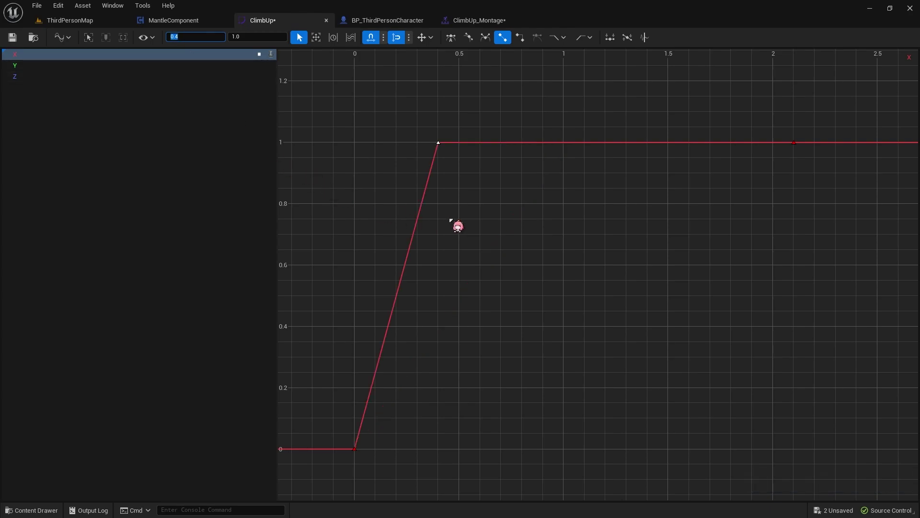
click(451, 220)
Step: Give the two left keys smooth cubic-auto interpolation and select the two keys at value 1
scroll(425, 216, down, 3)
drag(374, 212, 453, 384)
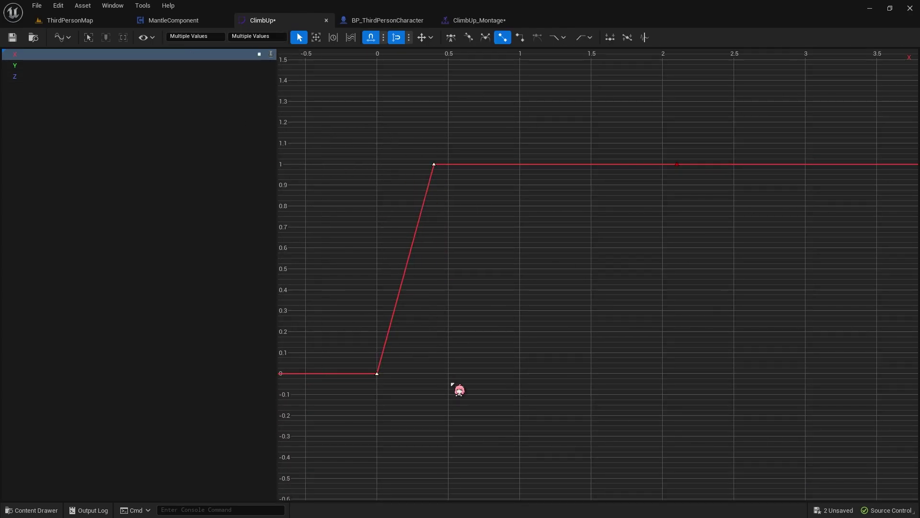
click(450, 37)
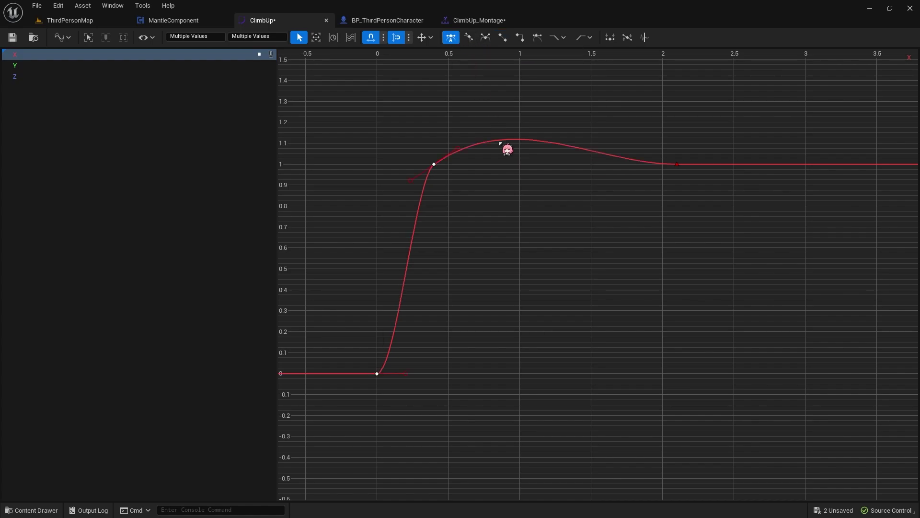
click(436, 116)
drag(390, 101, 725, 205)
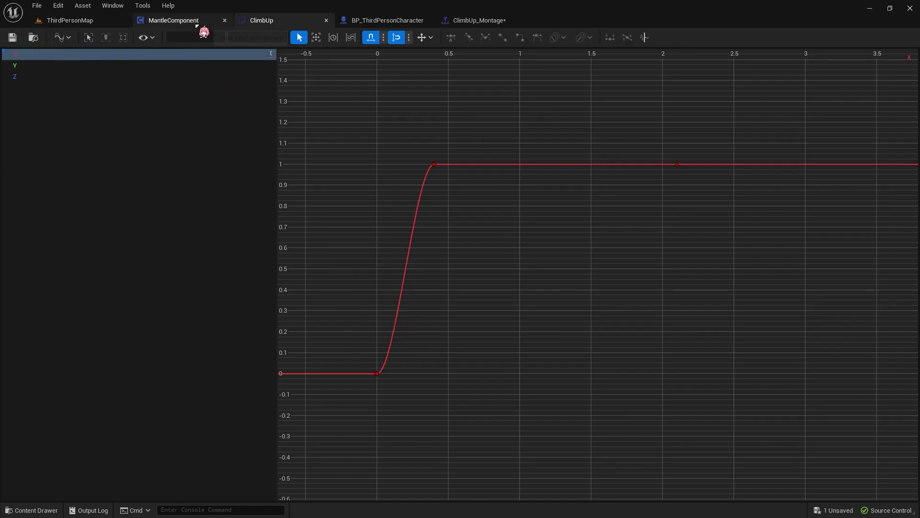
Step: Save ClimbUp_Montage, then play-test ThirdPersonMap, climbing the tall wall and running to the platform
click(457, 21)
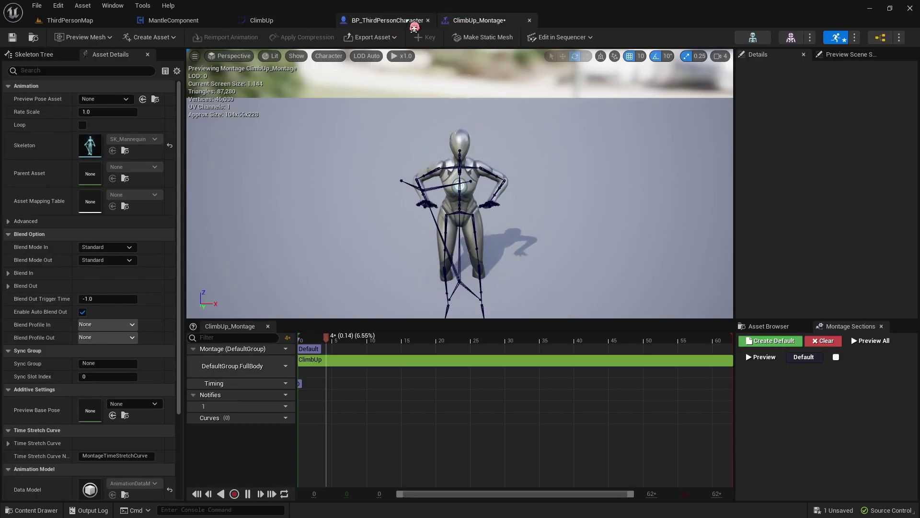
click(12, 37)
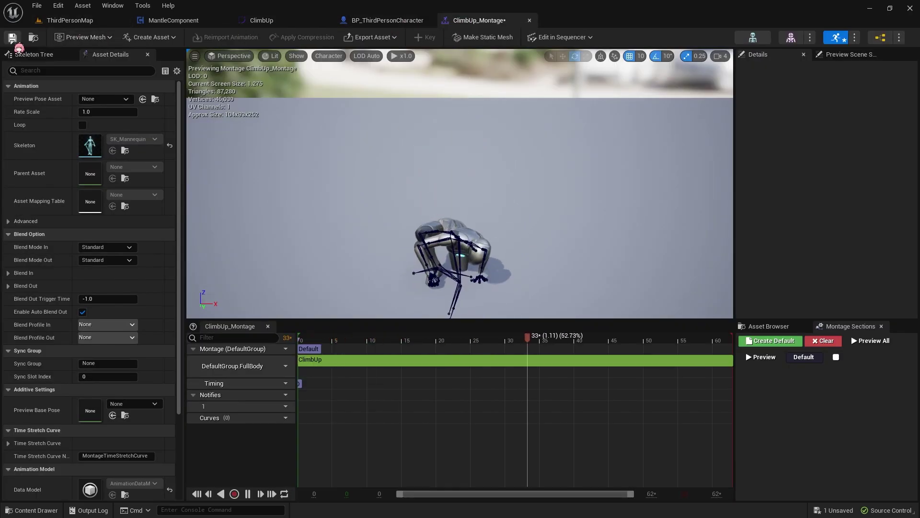
click(67, 21)
click(213, 37)
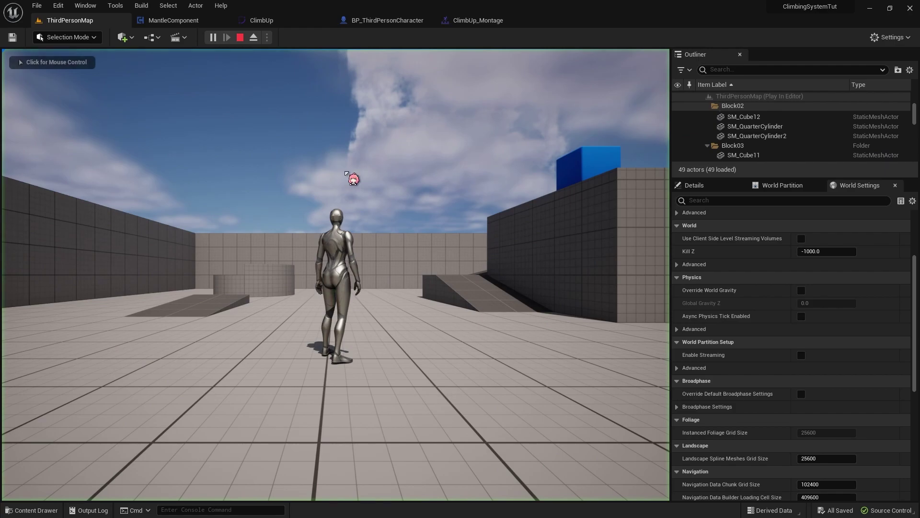
key(w)
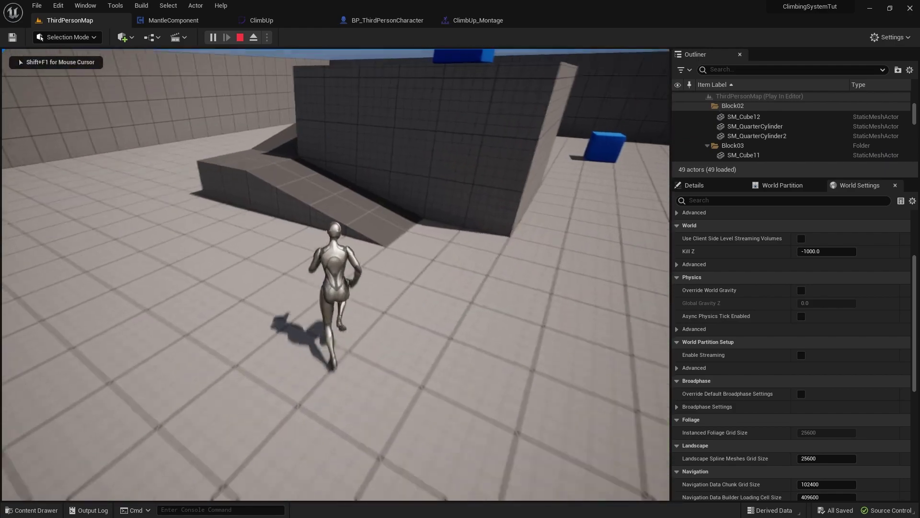
key(space)
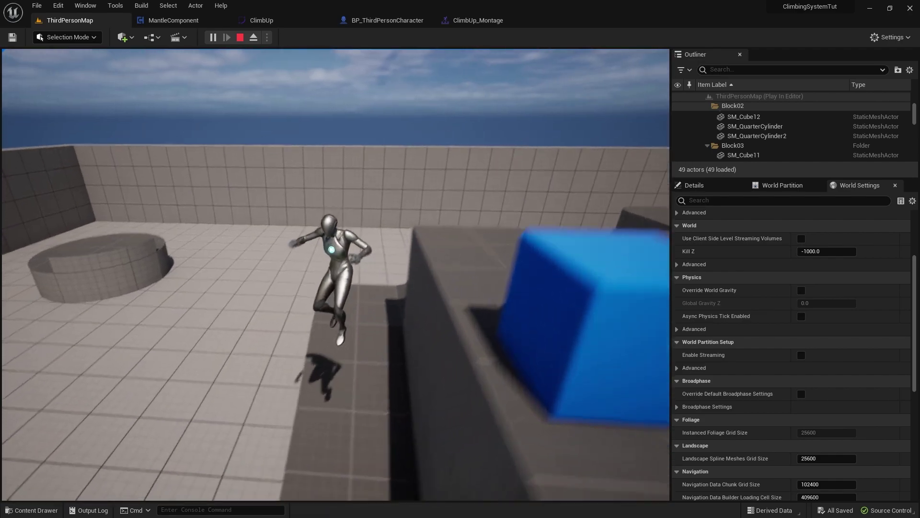
key(w)
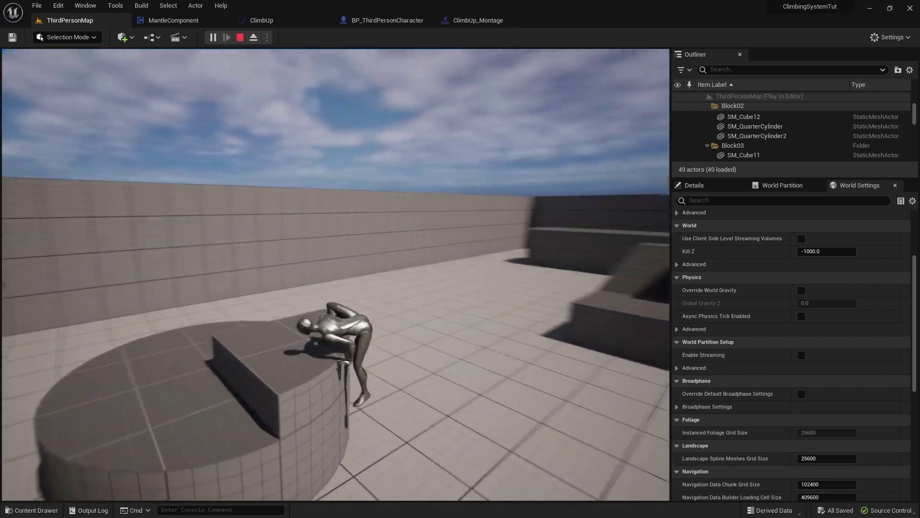
key(w)
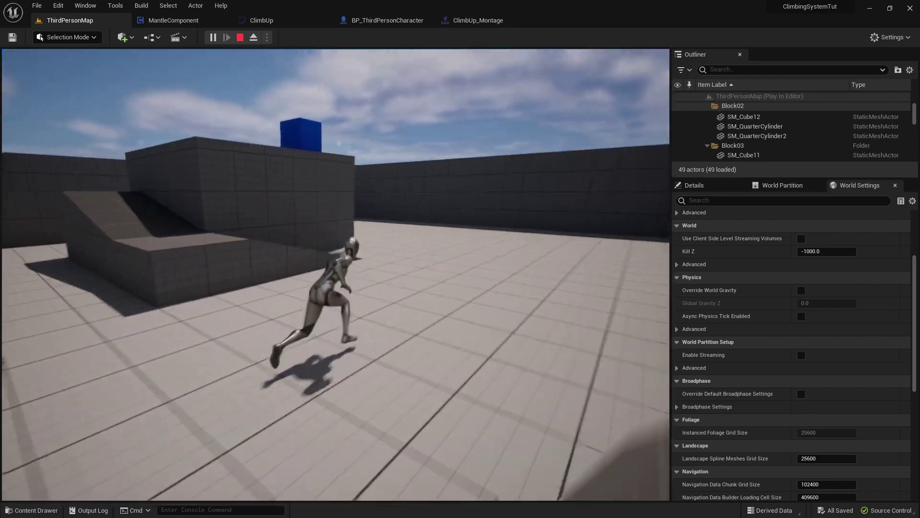
key(Escape)
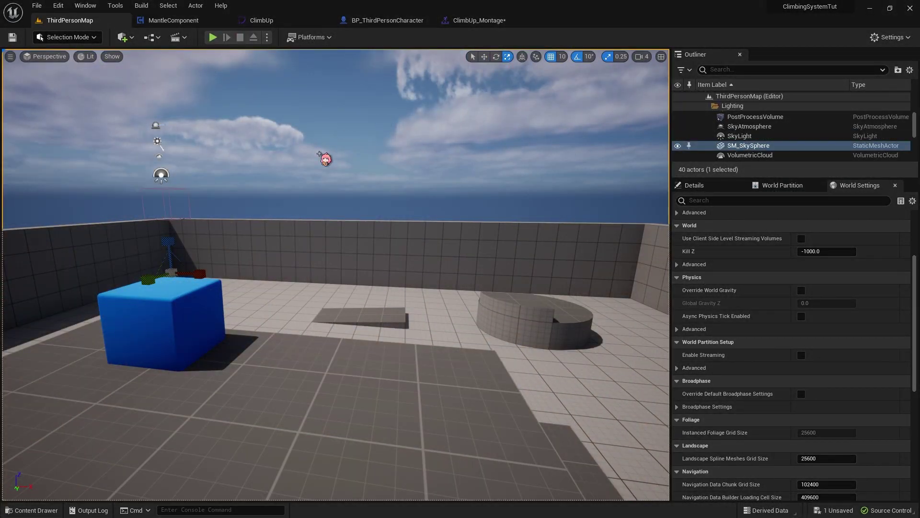
Step: Run two play tests, sending the character at the low cylinder and jumping onto it
click(215, 43)
key(w)
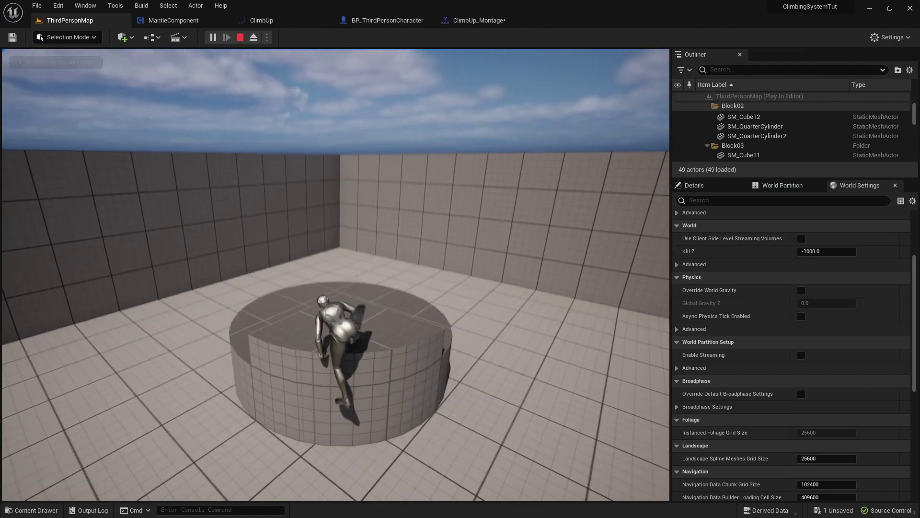
key(Escape)
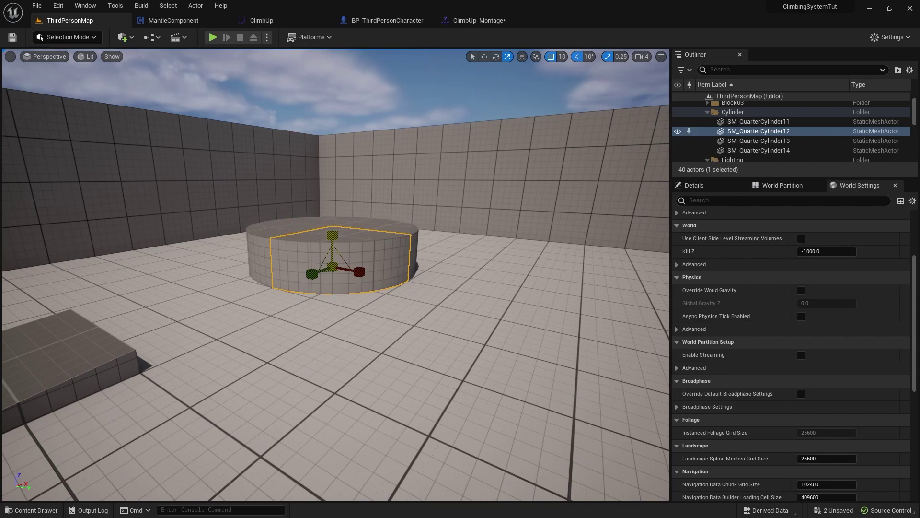
click(224, 39)
key(w)
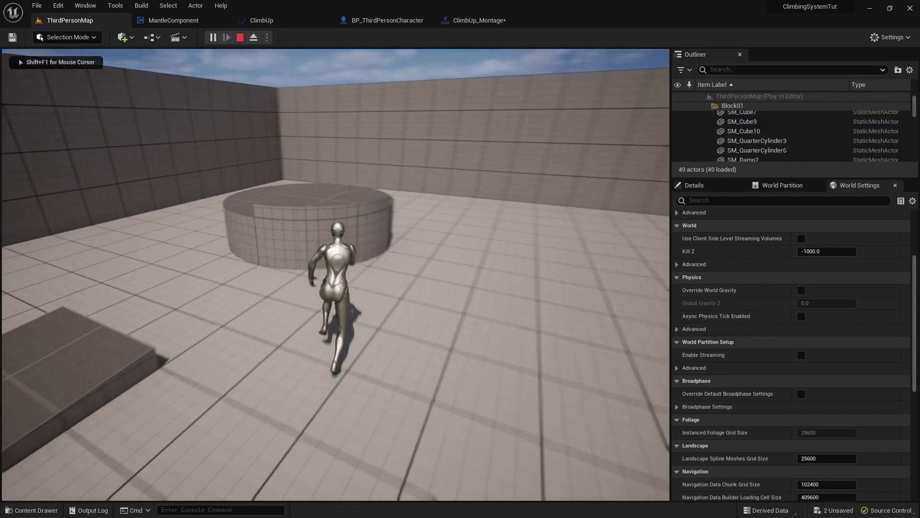
key(space)
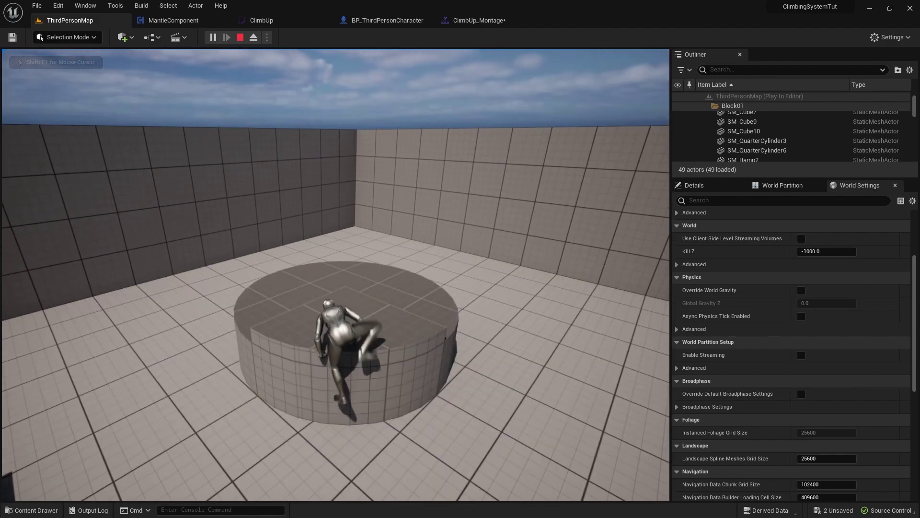
key(Escape)
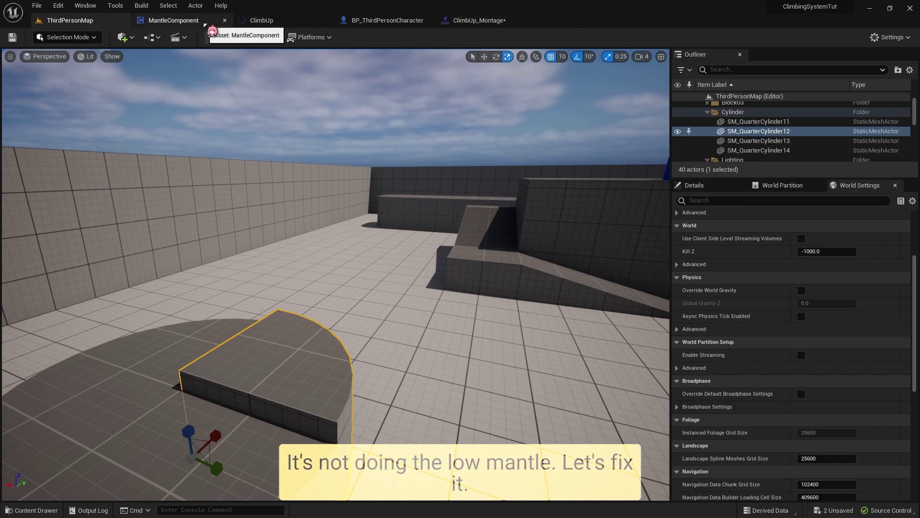
Step: Nudge the LowMantle and HighMantle SET nodes aside in MantleComponent's Mantle Check graph
click(201, 20)
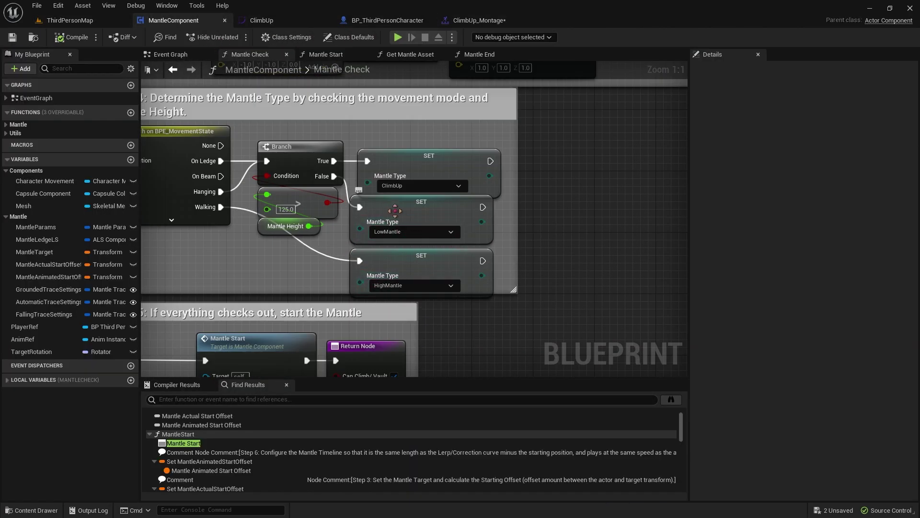
drag(392, 213, 399, 220)
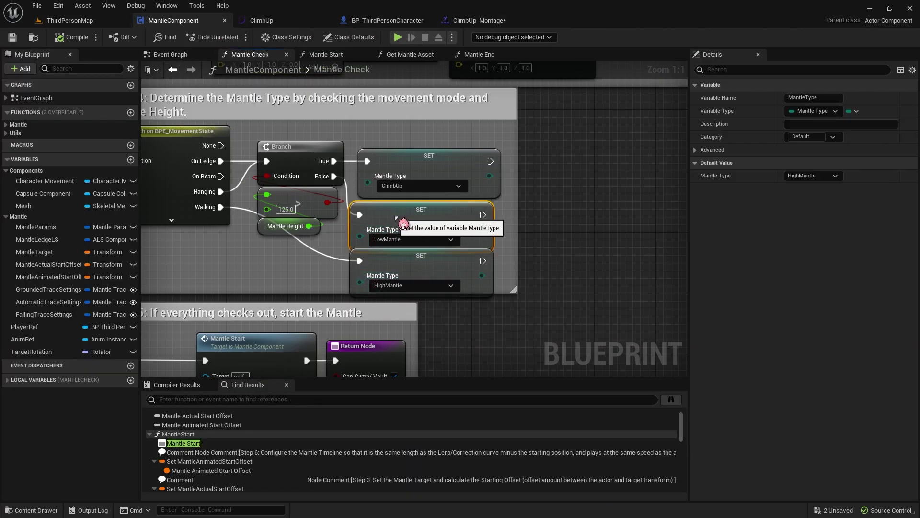
click(586, 241)
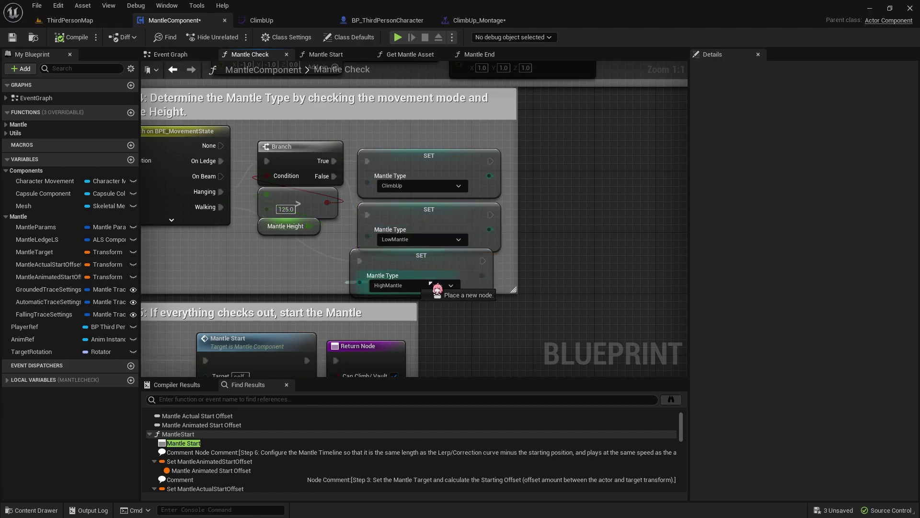
drag(395, 265, 410, 275)
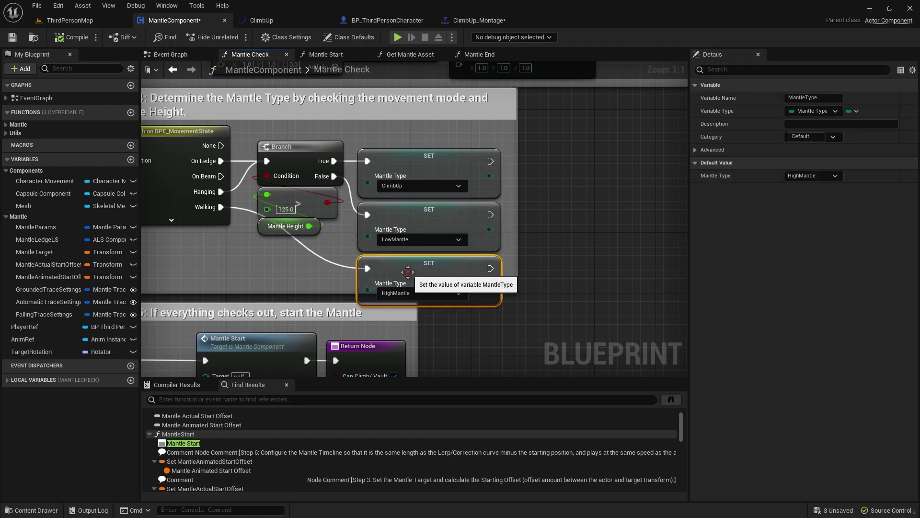
click(559, 241)
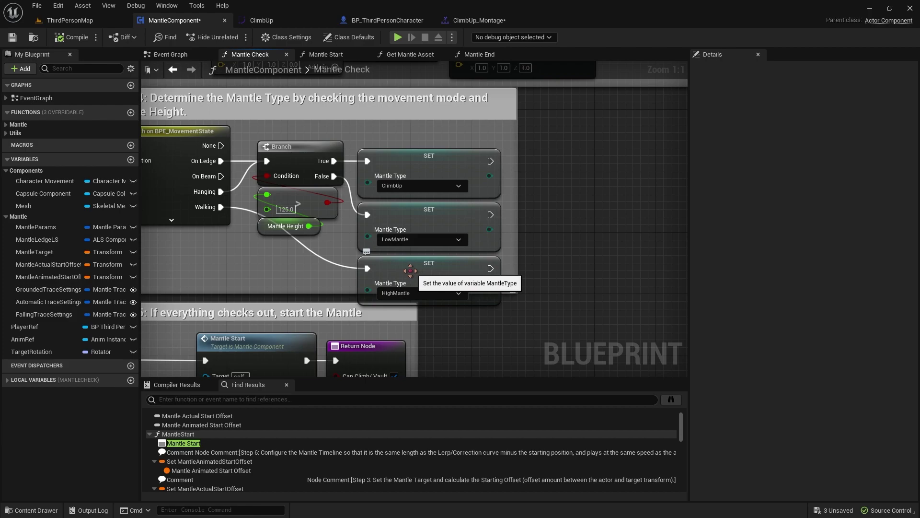
click(399, 38)
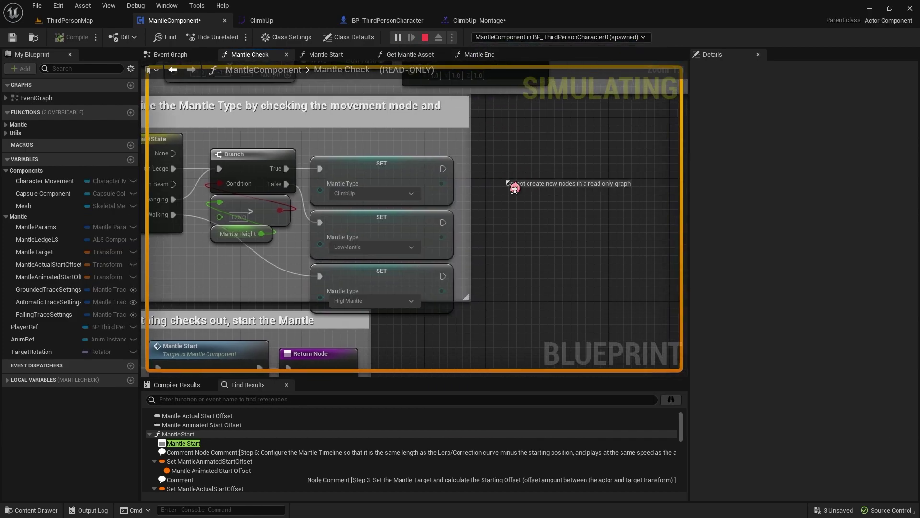
key(w)
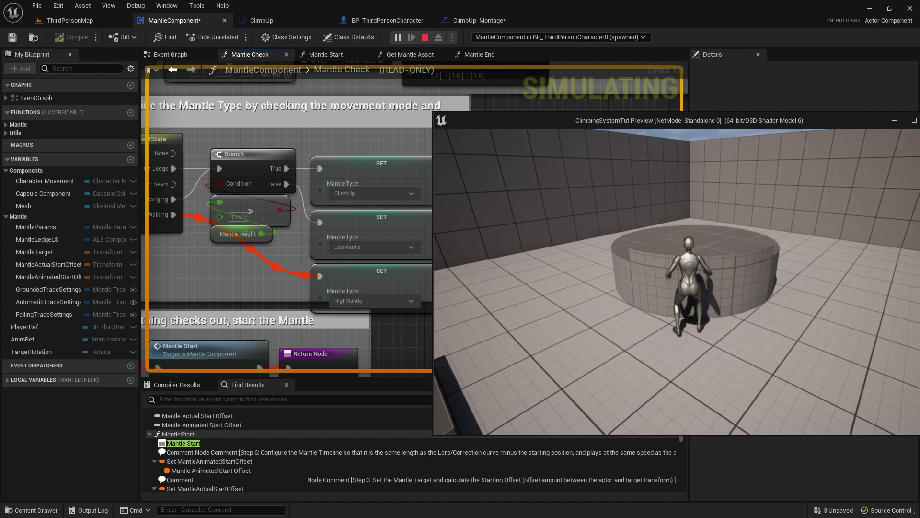
key(space)
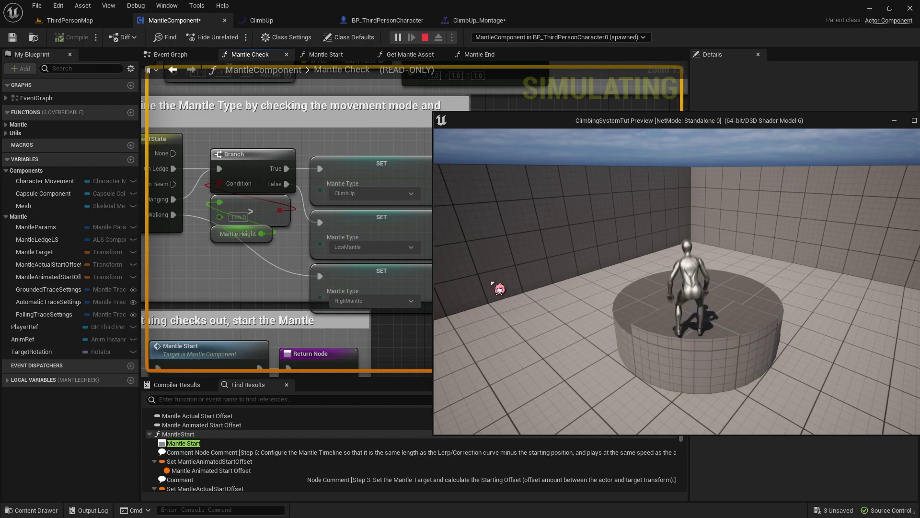
Step: Stop the game preview and disconnect Walking from the HighMantle SET node
key(Escape)
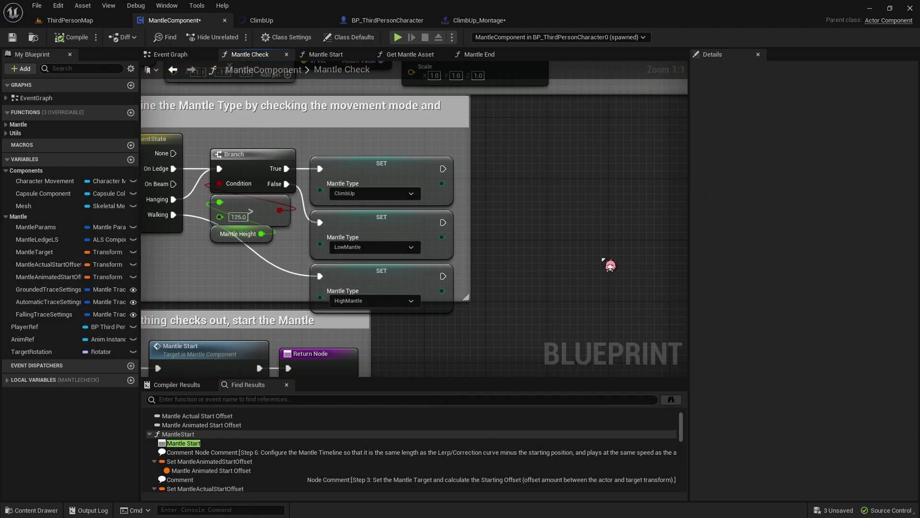
alt+click(320, 276)
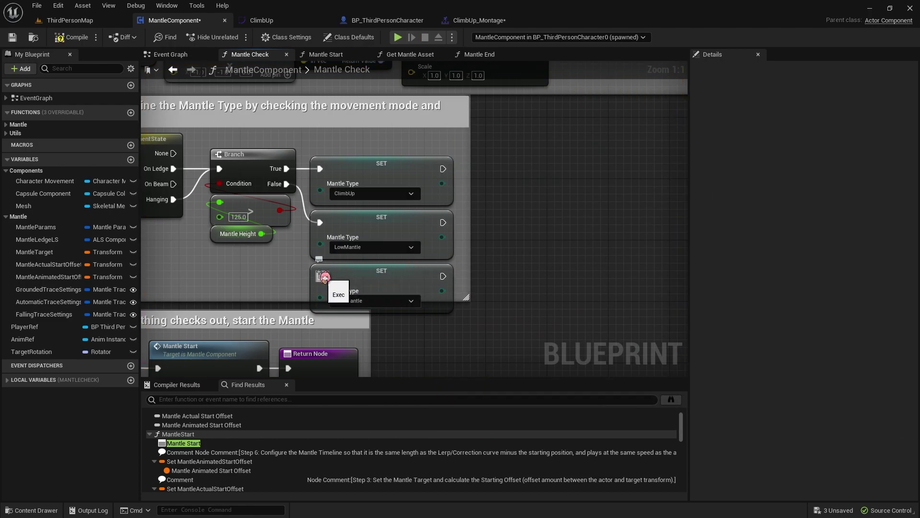
click(181, 216)
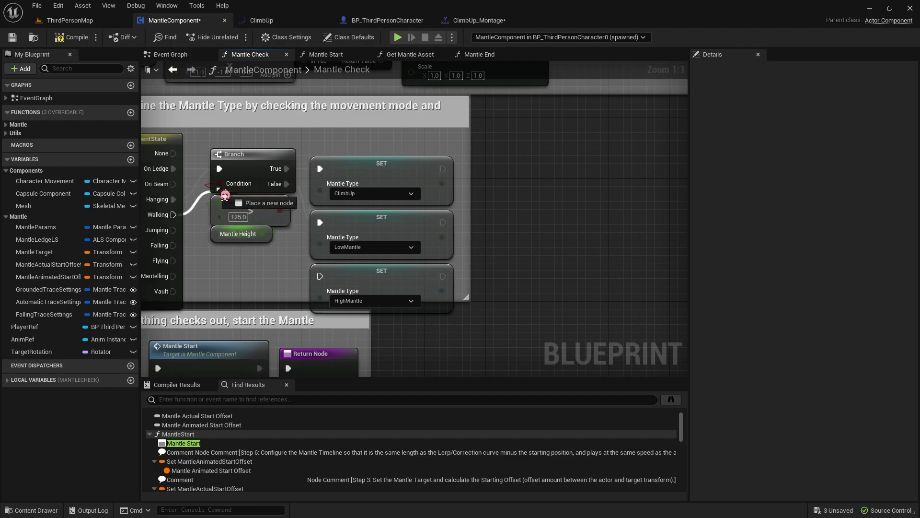
drag(173, 214, 219, 168)
right_drag(226, 277, 294, 264)
right_click(247, 286)
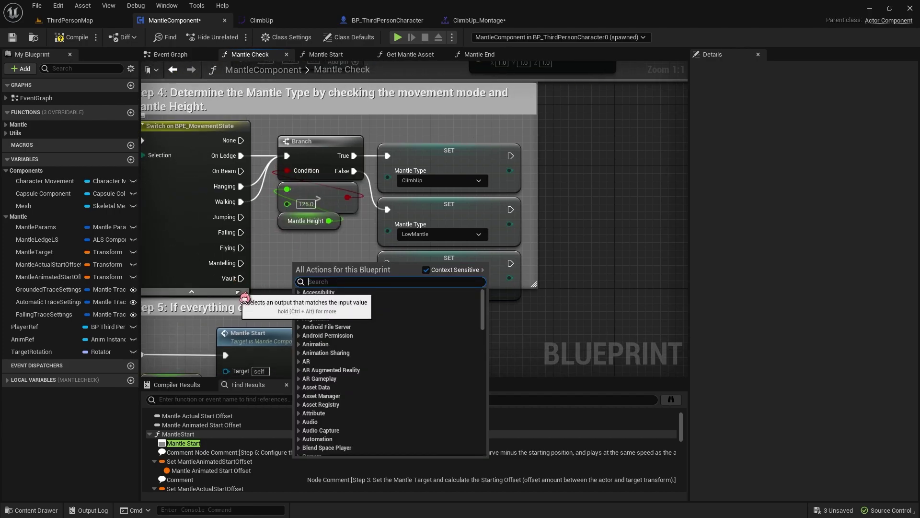
click(291, 261)
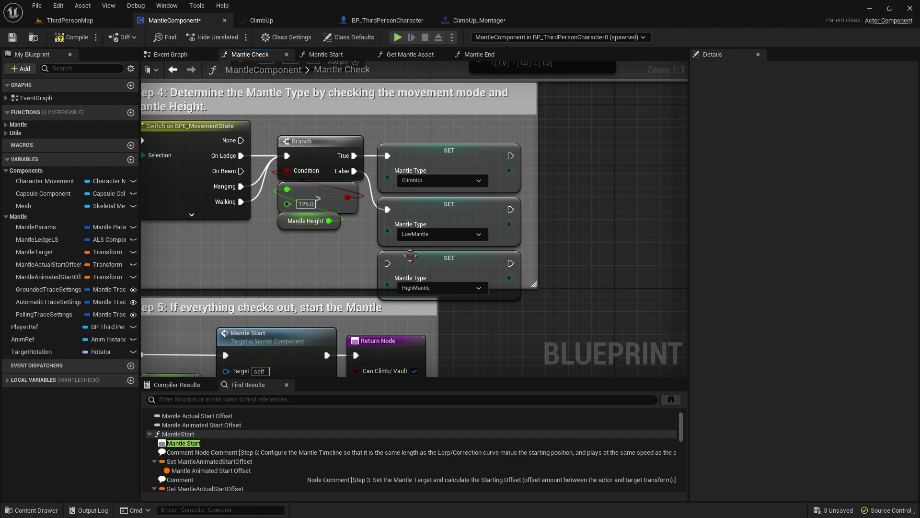
Step: Move the HighMantle and ClimbUp SET nodes into open space, unhooking ClimbUp from the Branch
right_drag(567, 222, 481, 237)
drag(415, 274, 606, 265)
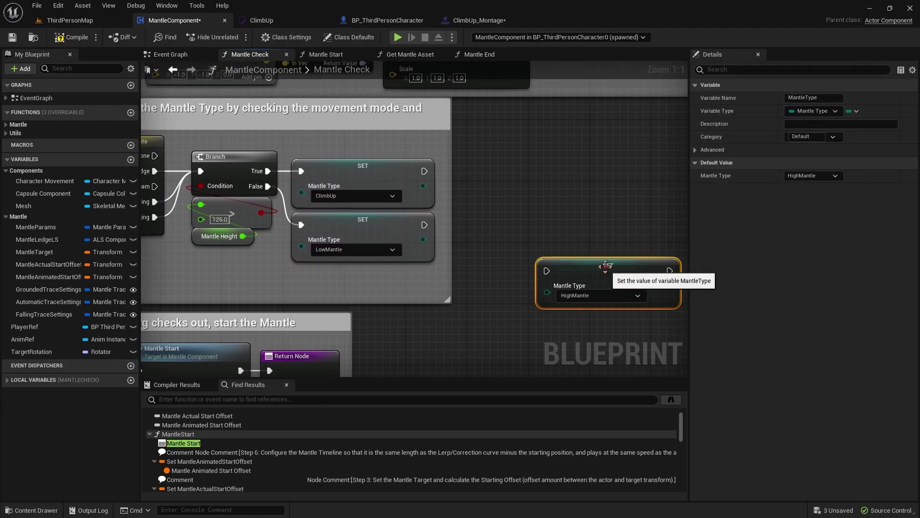
click(480, 197)
alt+click(302, 172)
drag(347, 177, 592, 184)
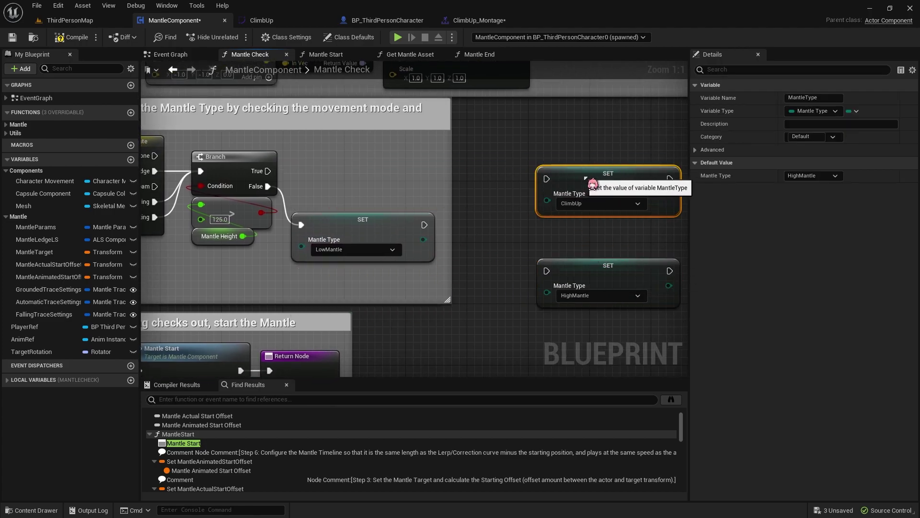
click(518, 186)
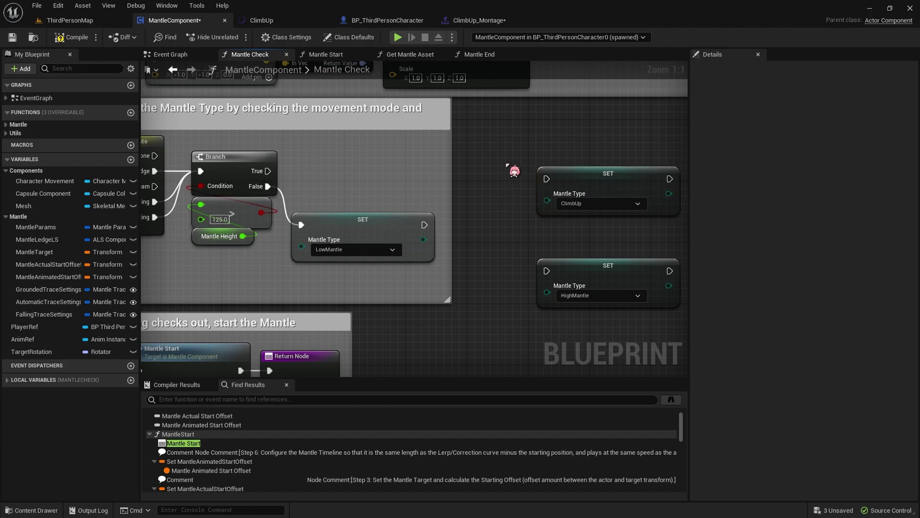
mouse_move(142, 180)
right_down()
mouse_move(274, 202)
mouse_move(451, 187)
right_up()
Step: Place Player Ref, Target and Switch on BPE_MovementState beside the SET nodes, wiring Branch True into the Switch
drag(263, 241, 387, 177)
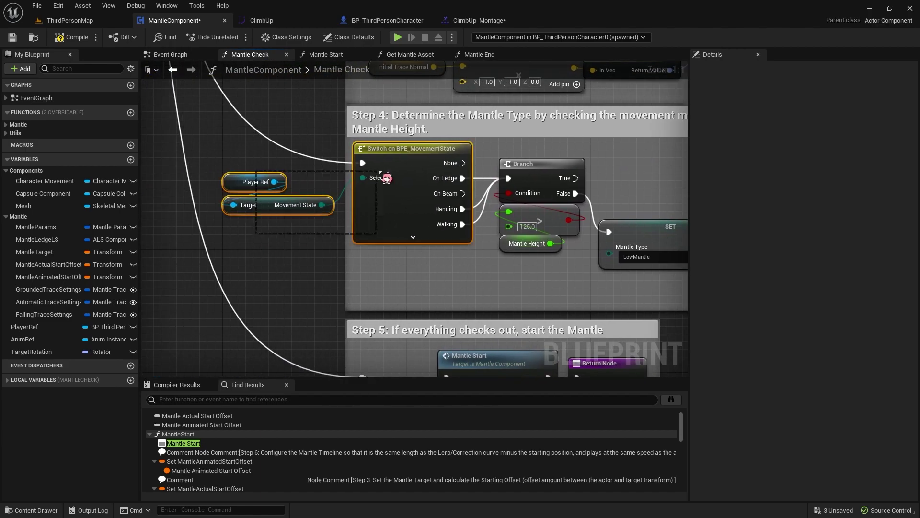
right_drag(629, 170, 264, 203)
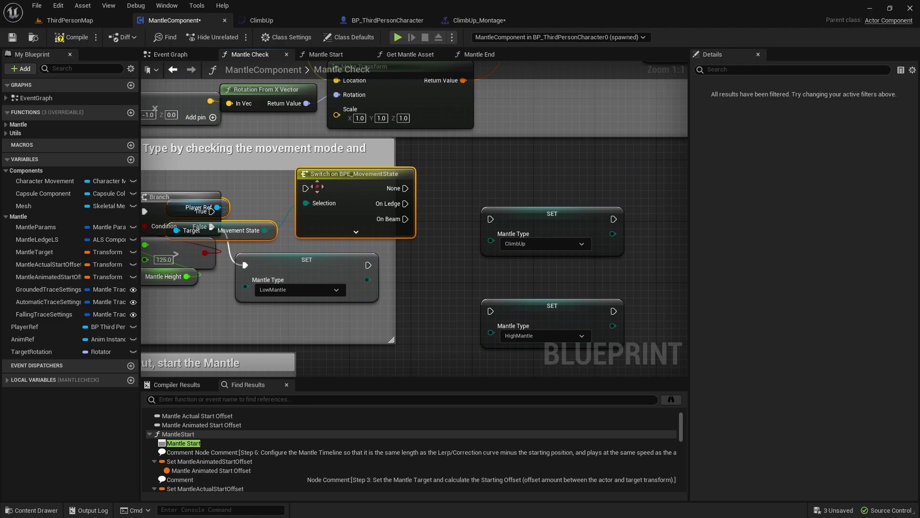
mouse_move(406, 192)
mouse_down()
mouse_move(549, 186)
mouse_move(553, 195)
mouse_up()
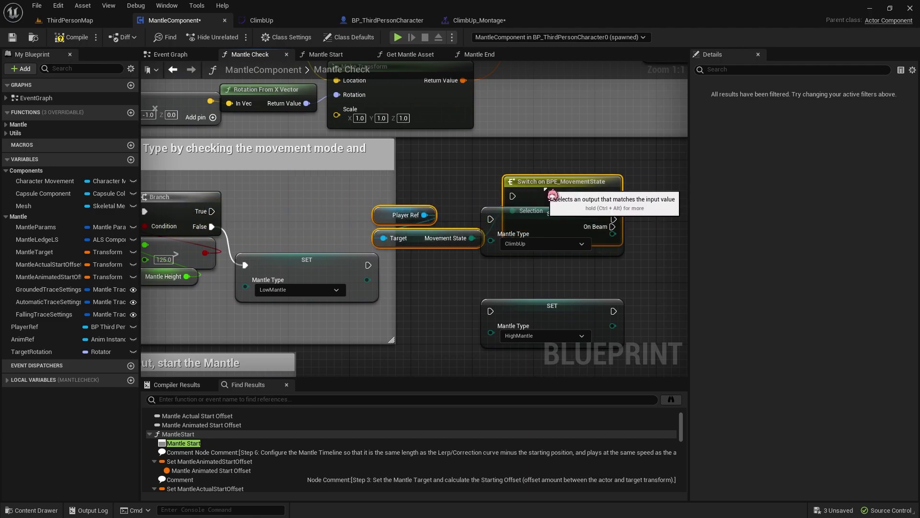
click(532, 273)
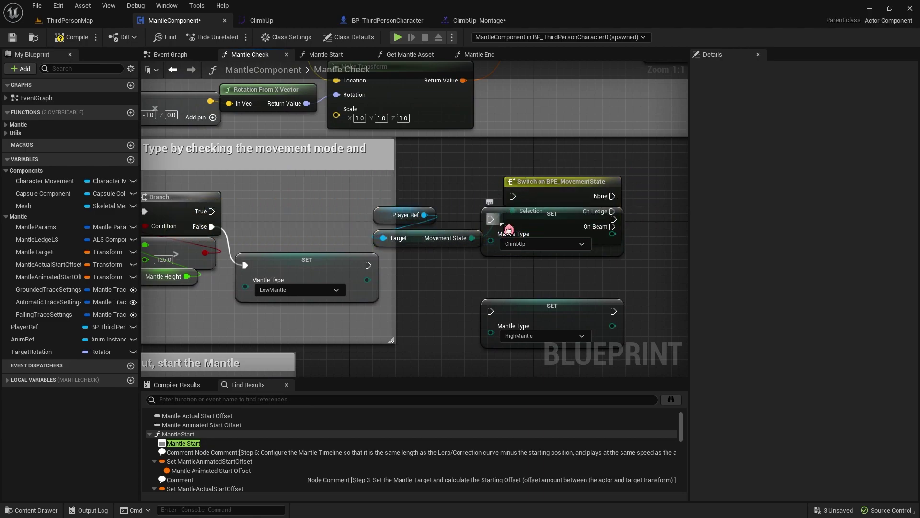
drag(490, 219, 581, 283)
drag(517, 231, 662, 277)
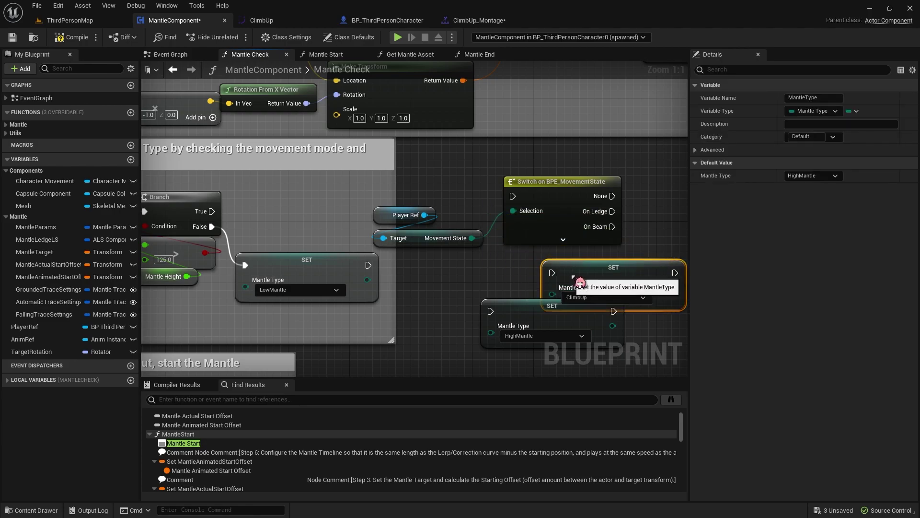
click(532, 264)
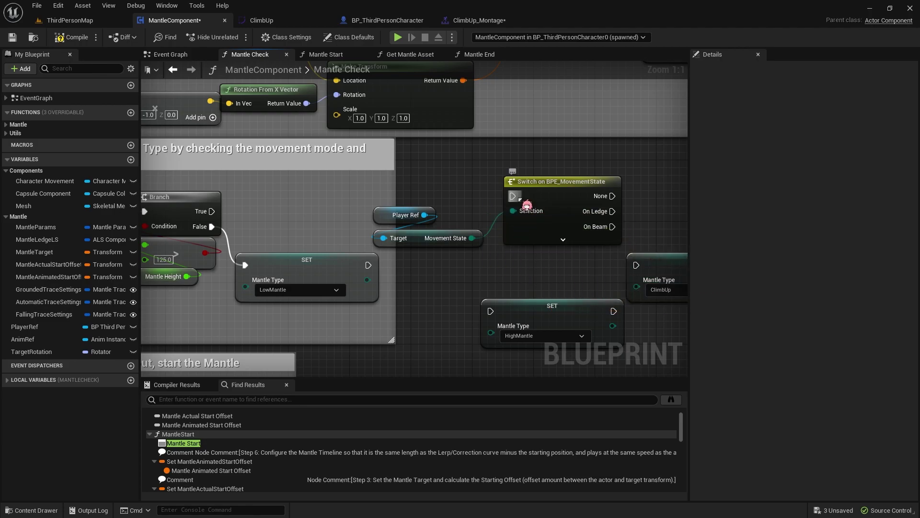
drag(513, 196, 212, 211)
mouse_move(371, 197)
mouse_down()
mouse_move(444, 247)
mouse_move(536, 181)
mouse_move(446, 204)
mouse_up()
shift+click(537, 181)
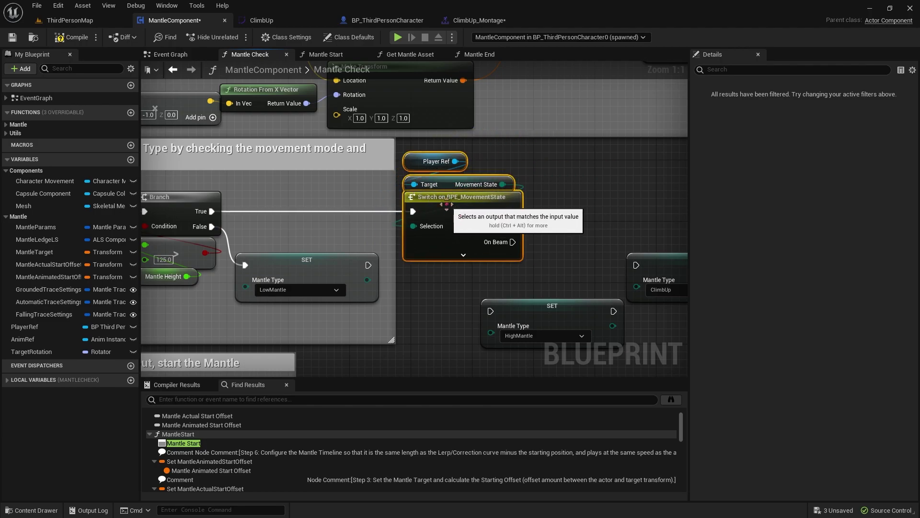
Step: Place the HighMantle SET node below the ClimbUp SET and expand the switch's movement-state outputs
click(581, 200)
right_drag(582, 199, 388, 253)
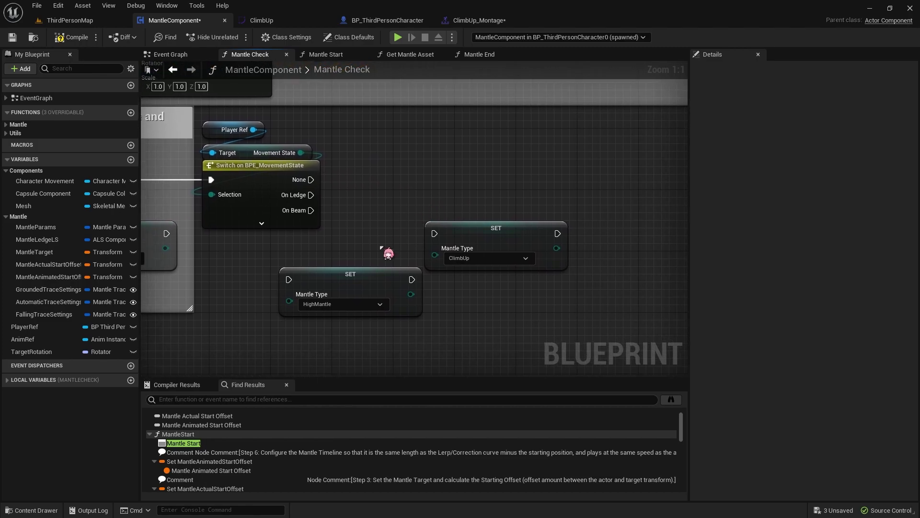
drag(408, 285, 553, 300)
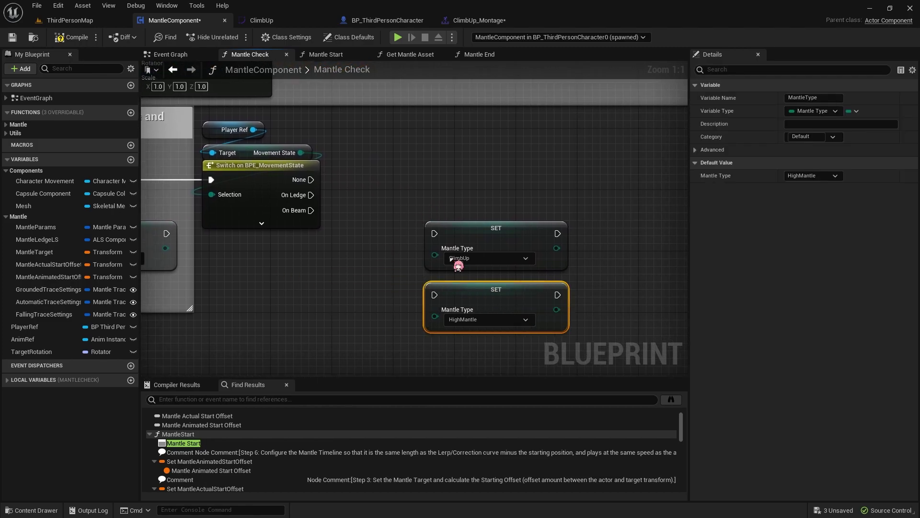
click(261, 223)
Step: Wire On Ledge and Hanging to the ClimbUp SET, Walking to HighMantle SET, then hide unused pins
mouse_move(311, 194)
mouse_down()
mouse_move(434, 233)
mouse_move(440, 200)
mouse_up()
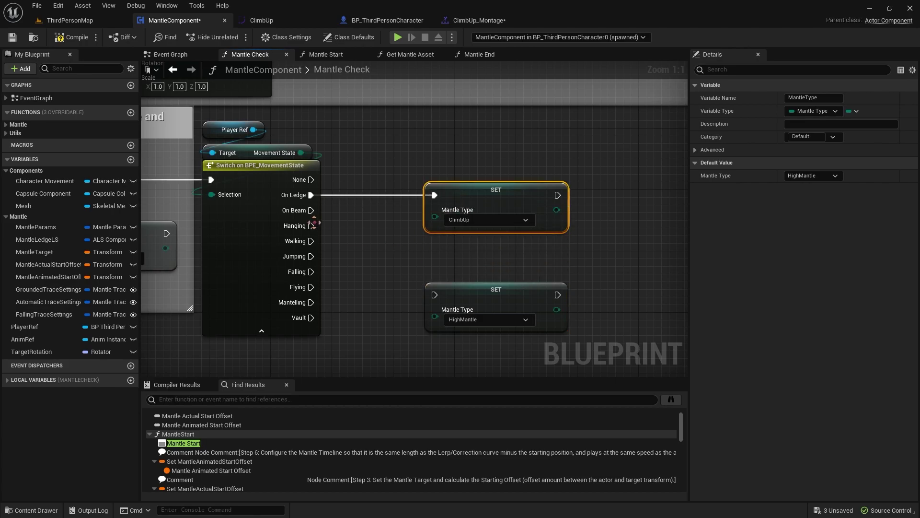
drag(311, 225, 446, 205)
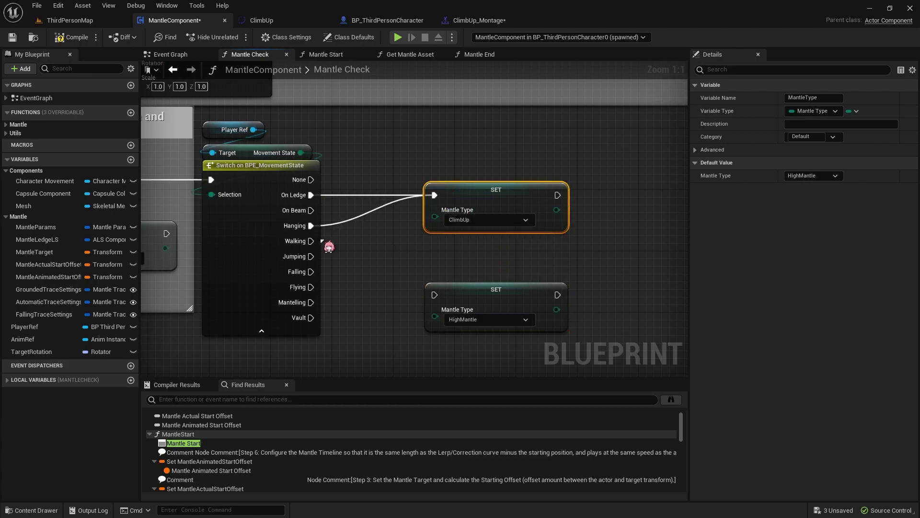
mouse_move(311, 241)
mouse_down()
mouse_move(435, 295)
mouse_move(474, 249)
mouse_up()
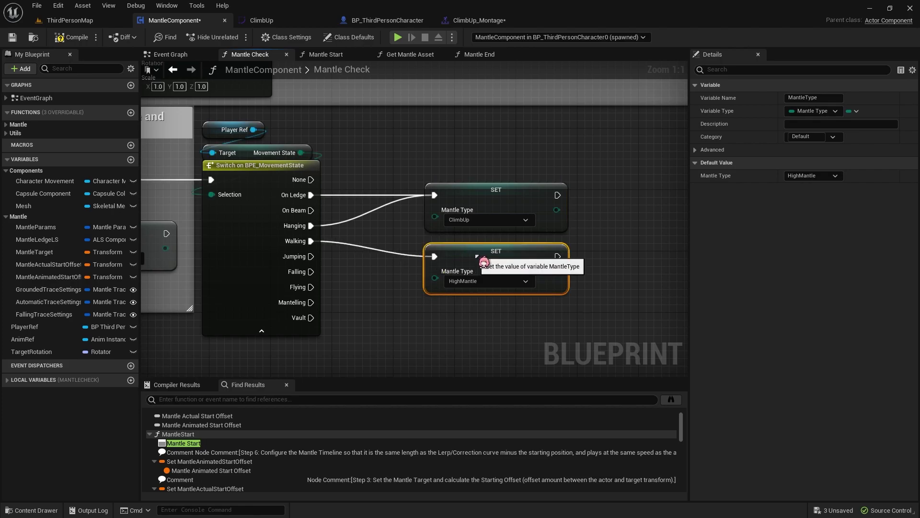
click(358, 300)
click(262, 331)
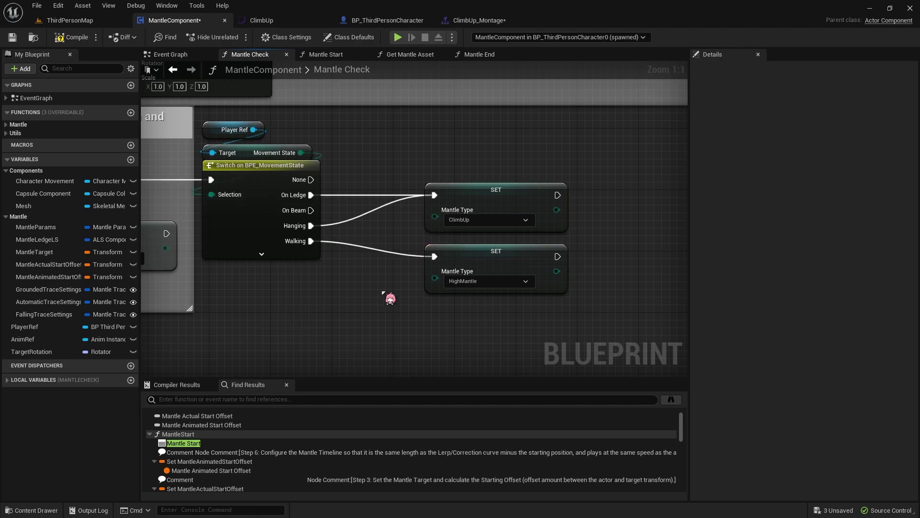
Step: Compile and save the MantleComponent blueprint, then return to the ThirdPersonMap level
click(77, 38)
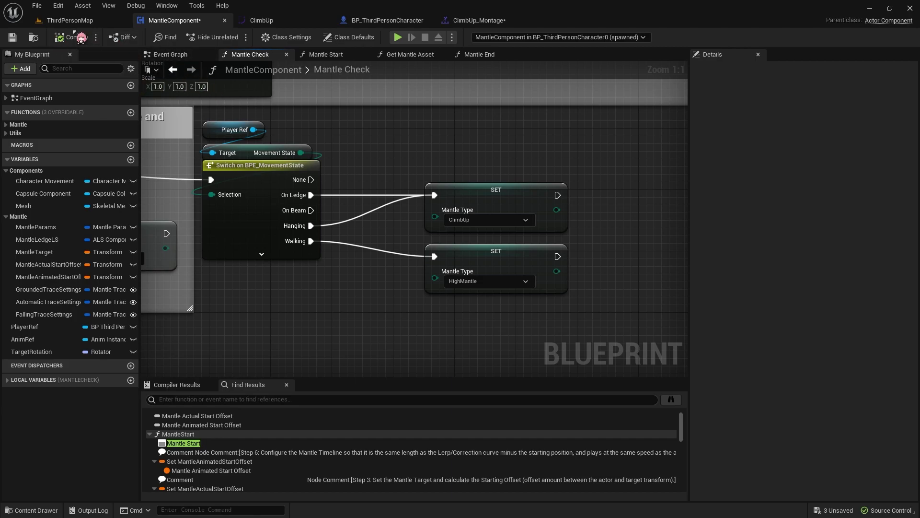
click(12, 37)
scroll(405, 314, down, 6)
scroll(448, 294, up, 1)
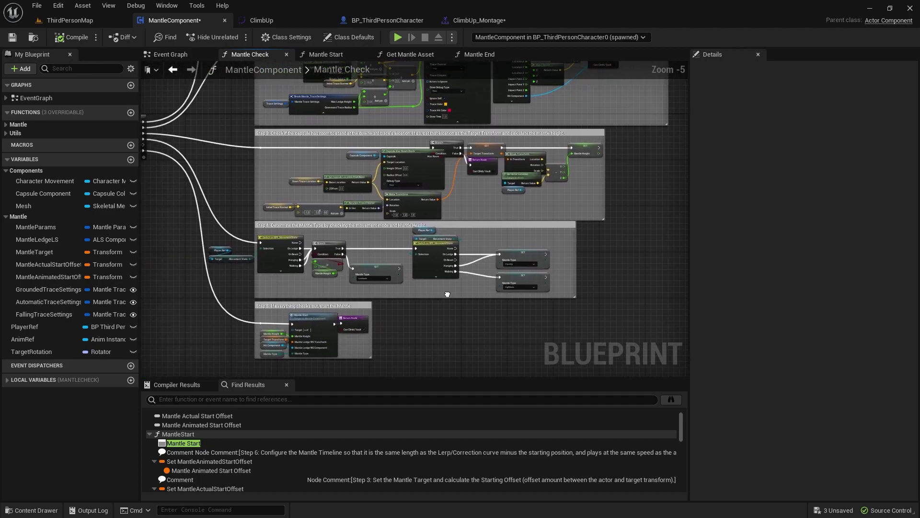
scroll(447, 294, up, 3)
scroll(357, 289, up, 2)
right_drag(276, 237, 276, 211)
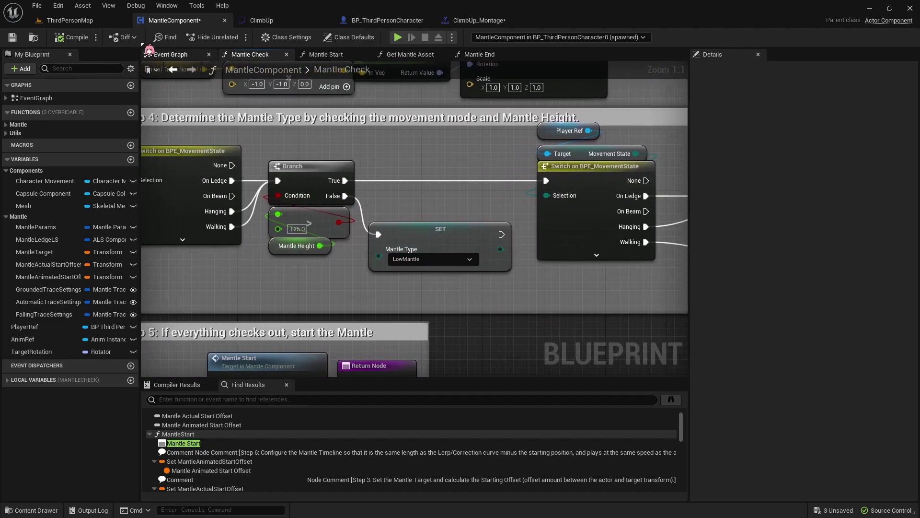
click(50, 23)
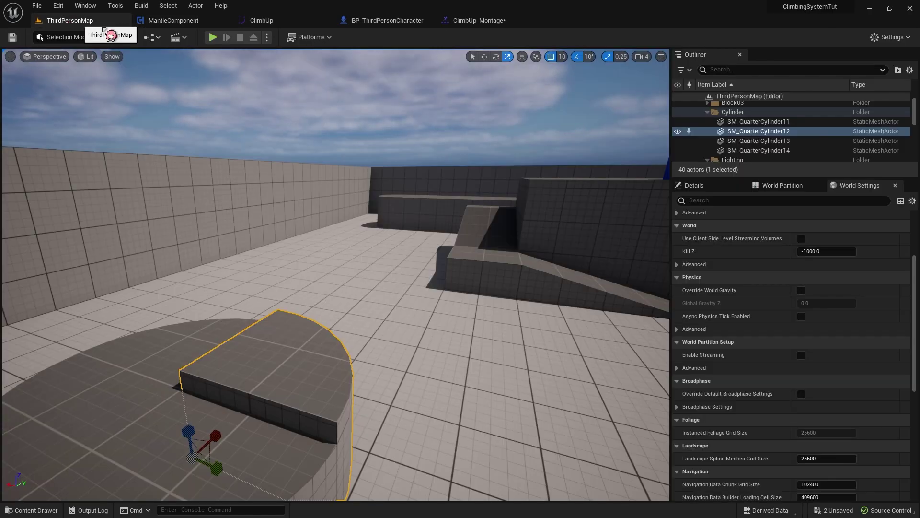
Step: Start a play session, run toward the round platform, then end the session
click(213, 38)
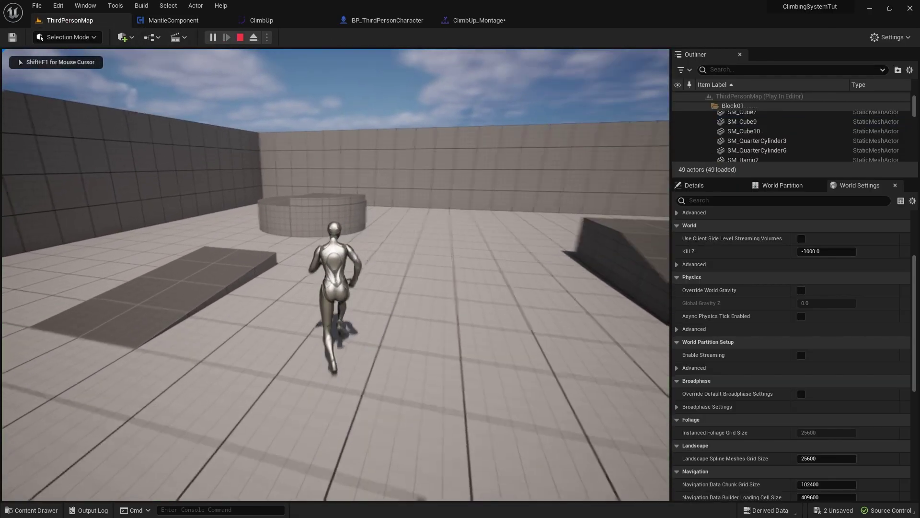
key(w)
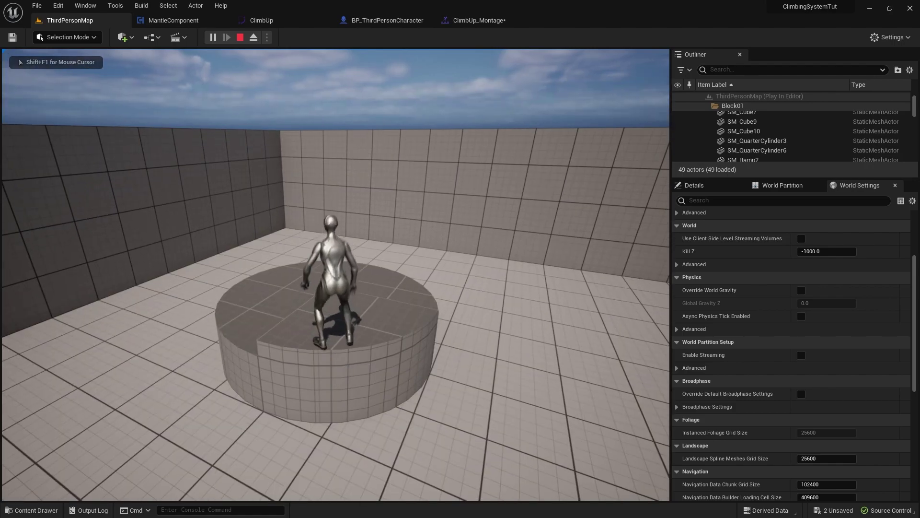
key(Escape)
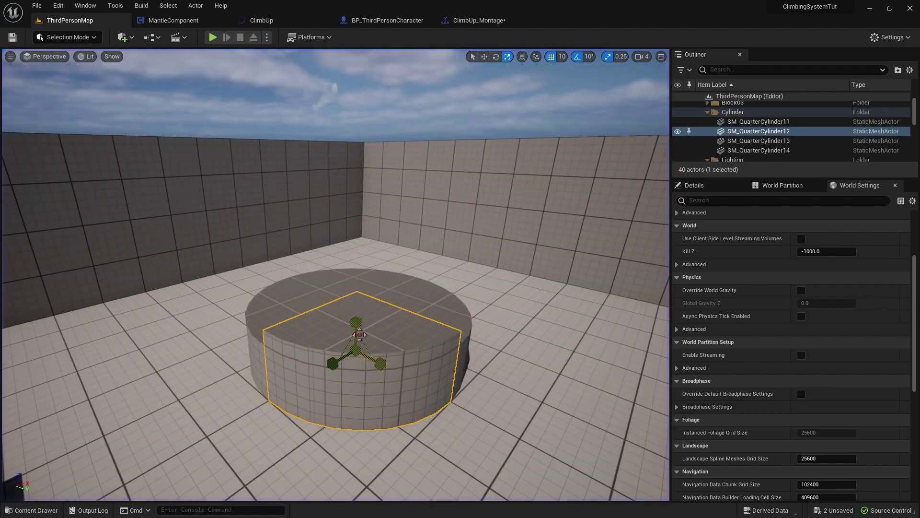
Step: Replay the level and mantle the character onto the round platform
click(213, 37)
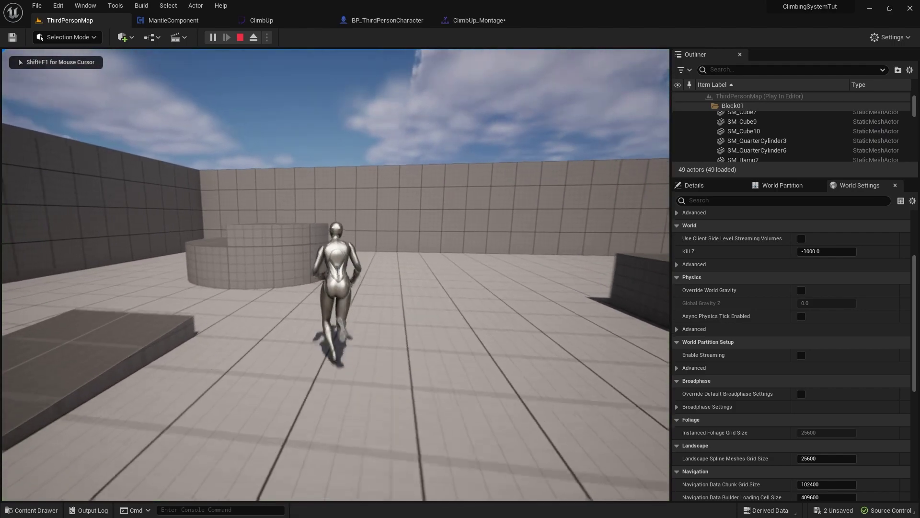
key(w)
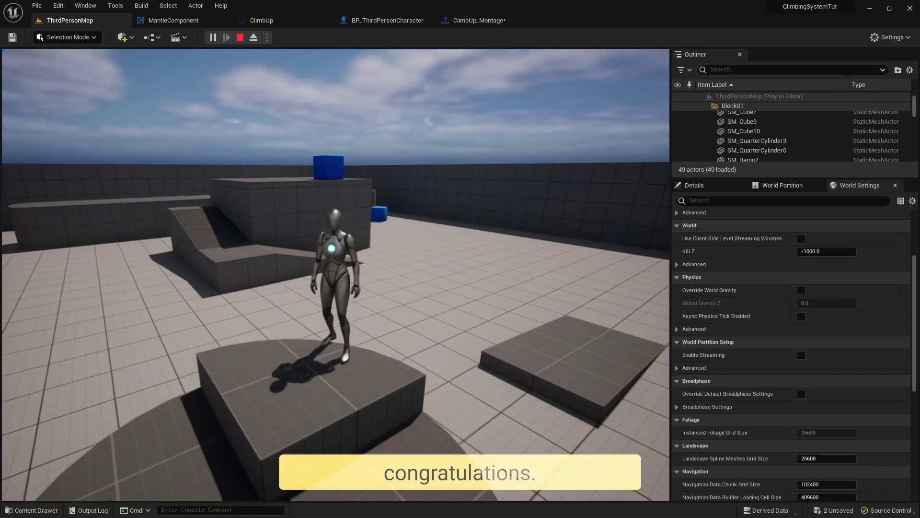
key(w)
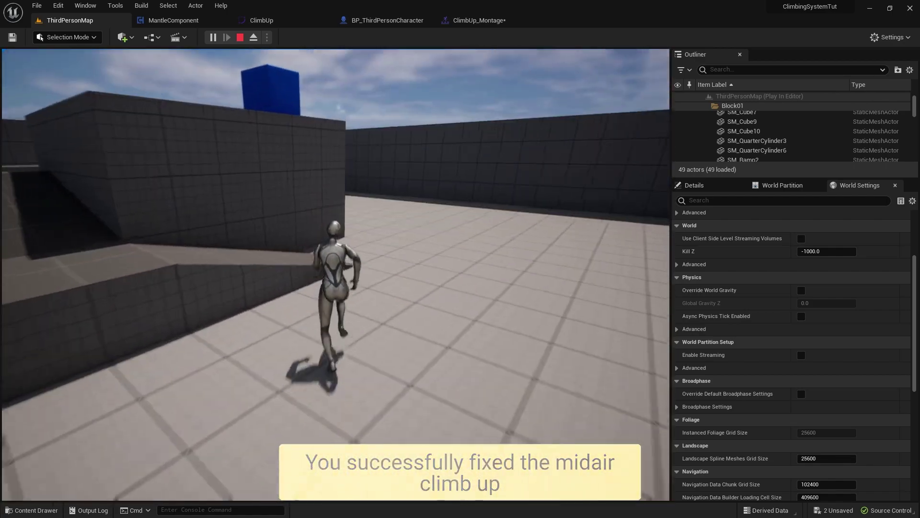
Step: Climb the character up the tall wall's ledge and run across the top
key(space)
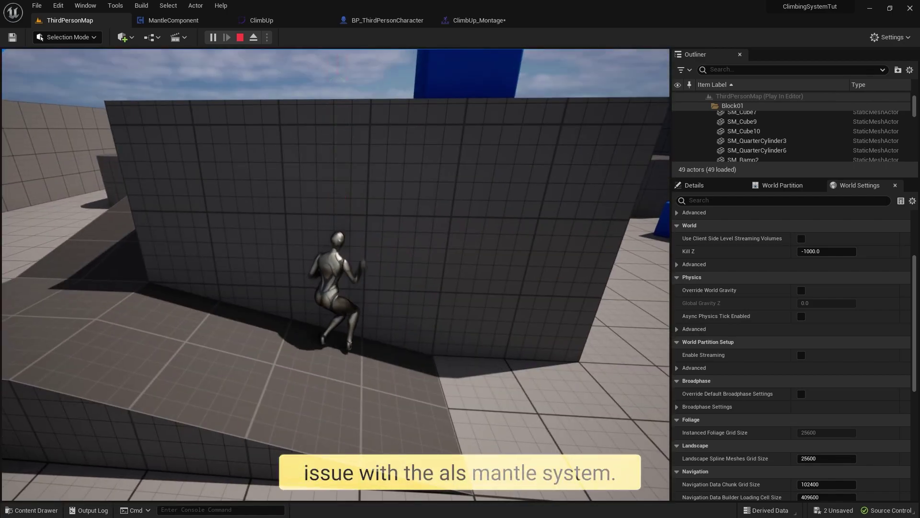
key(w)
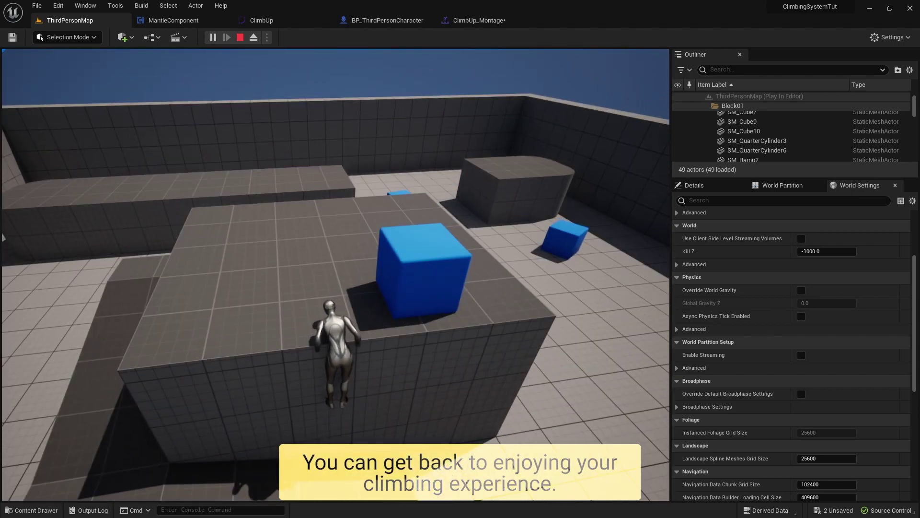
key(w)
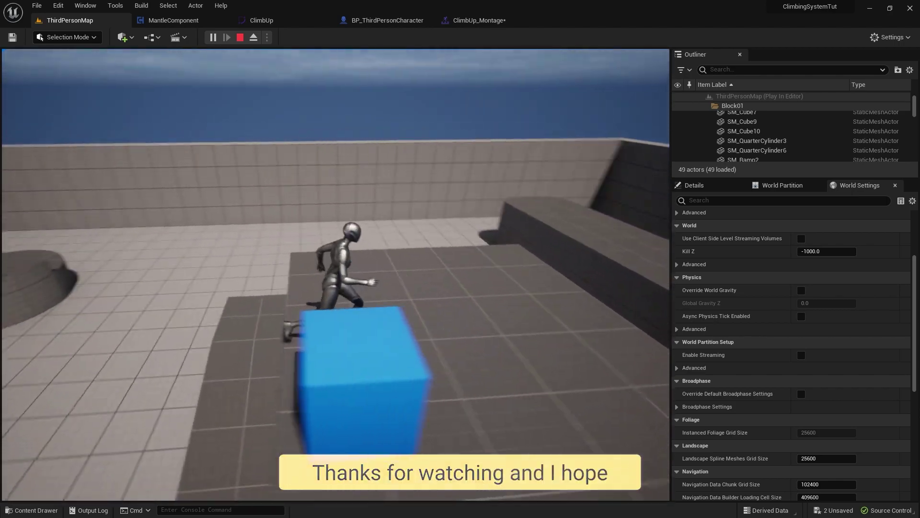
key(w)
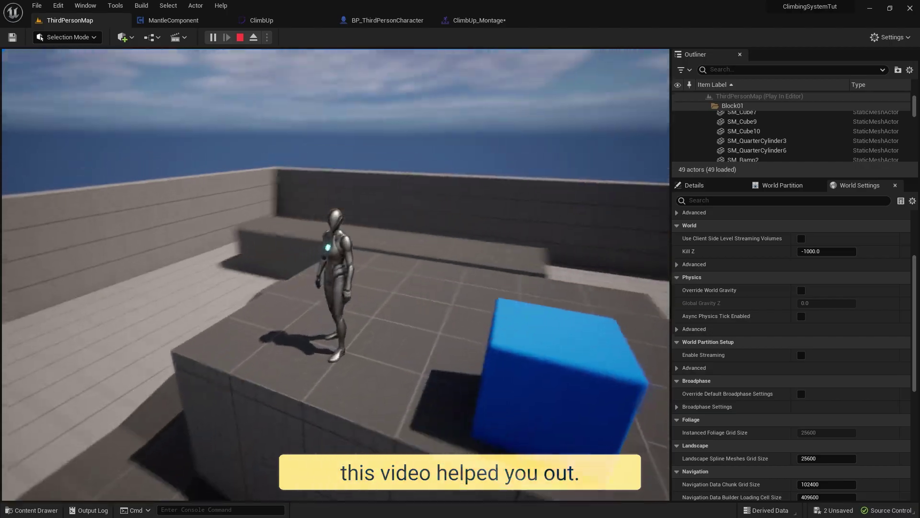